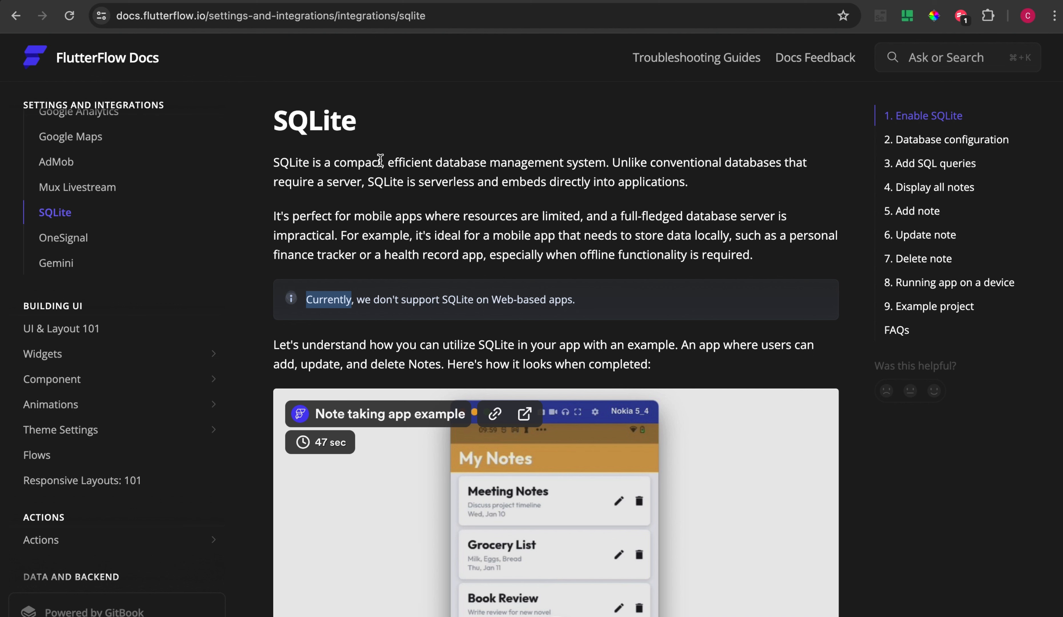
Read the SQLite introduction in the FlutterFlow docs and the note about web-based apps
double_click(292, 127)
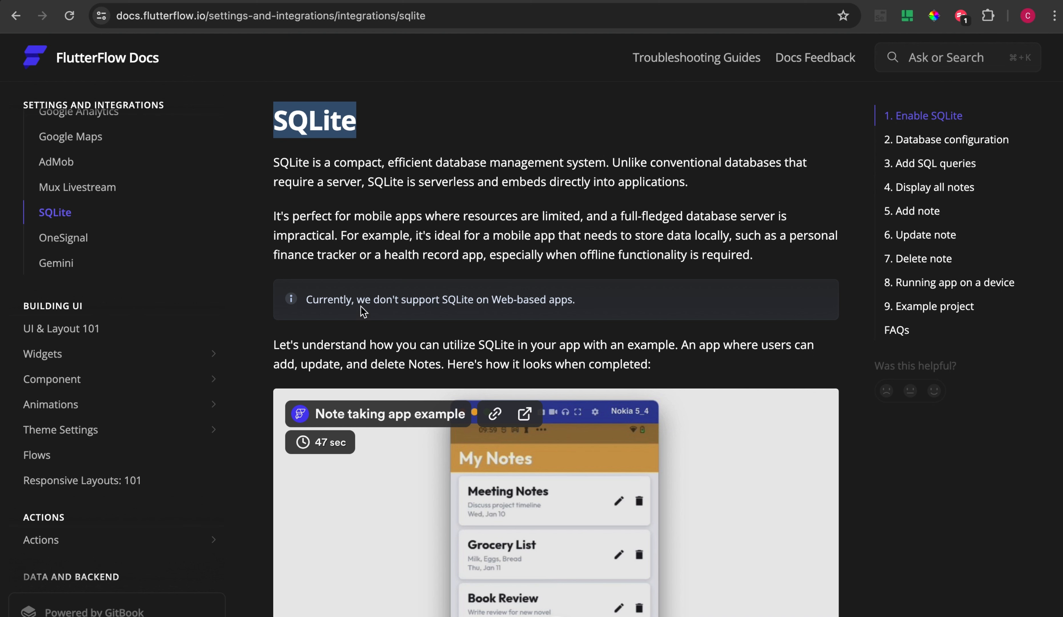
double_click(318, 299)
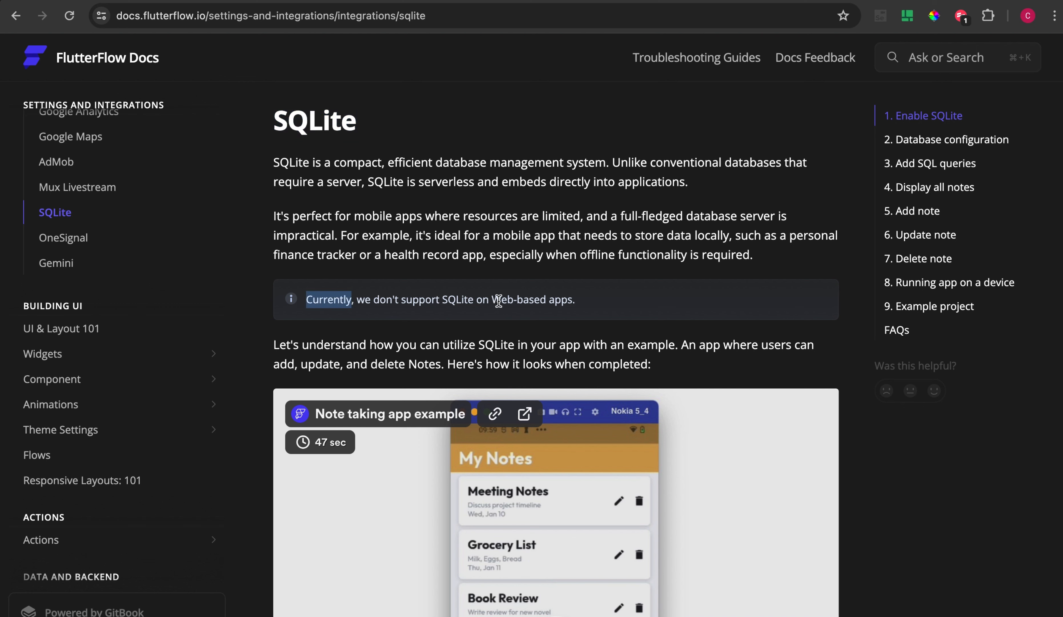
left_click_drag(498, 301, 568, 302)
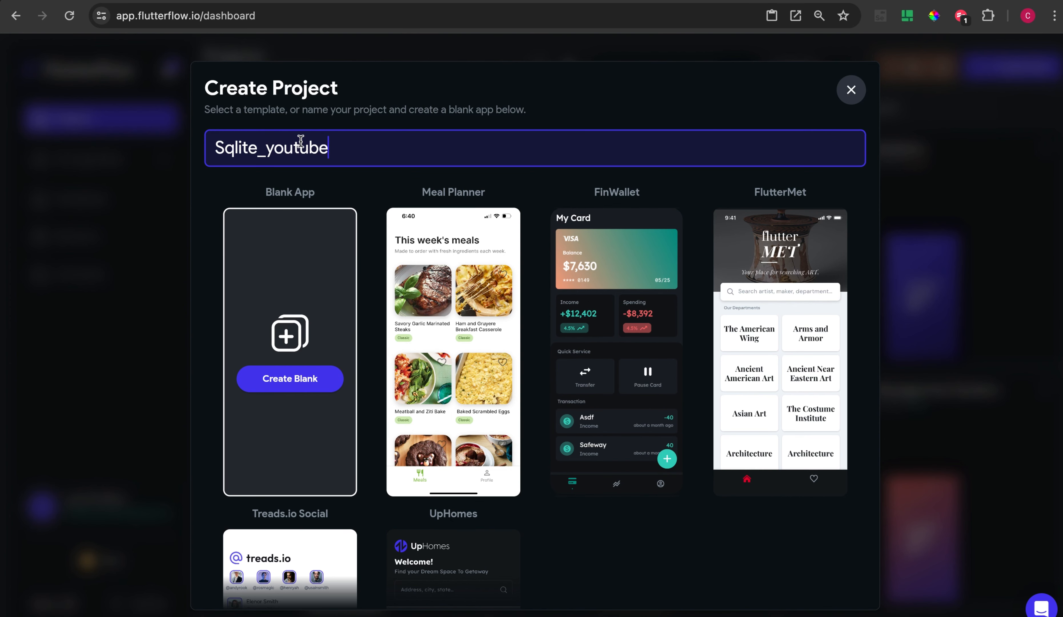
Switch to FlutterFlow and create a blank project named "Sqlite youtube", without the underscore in the name
left_click(301, 379)
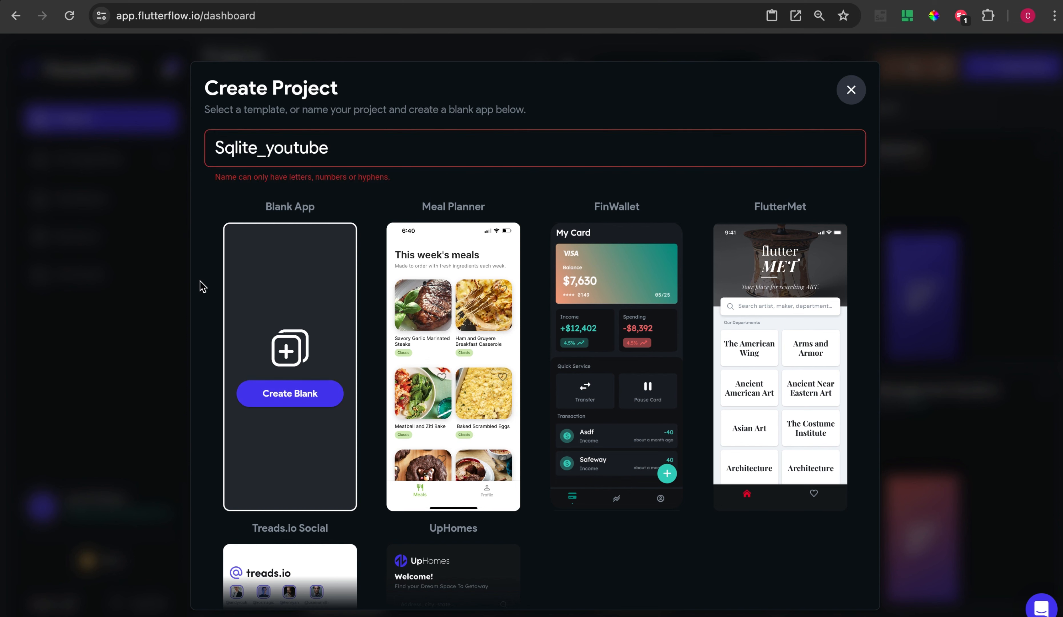
left_click(358, 148)
key("Left")
key("Left")
key("Left")
key("BackSpace")
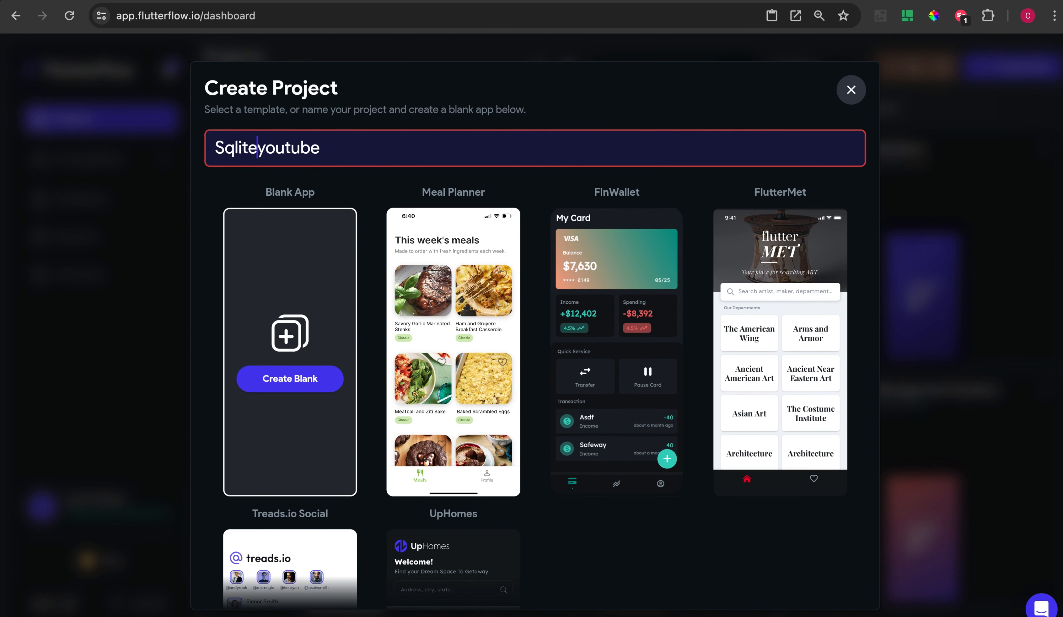
key("Return")
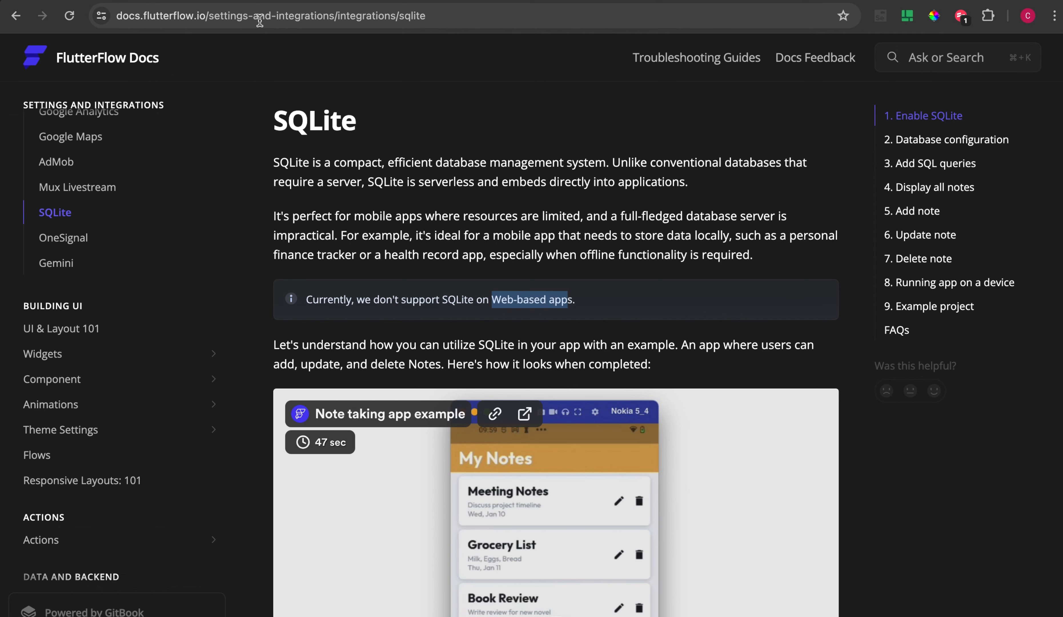
Complete the new project's setup with Firebase disabled and start building
scroll(456, 276, "down", 10)
scroll(455, 276, "down", 10)
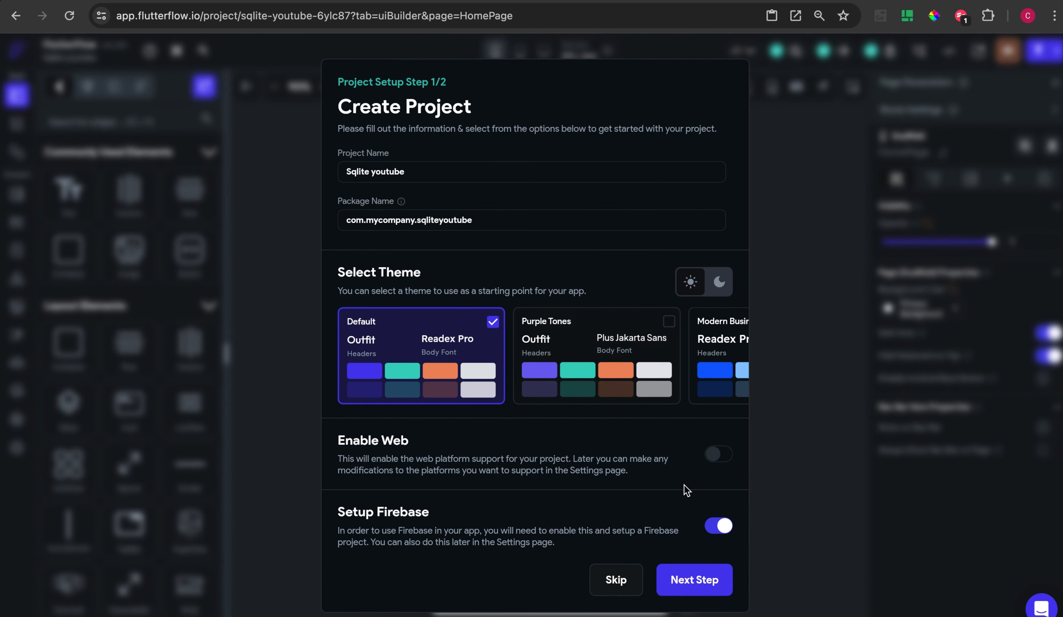
left_click(718, 527)
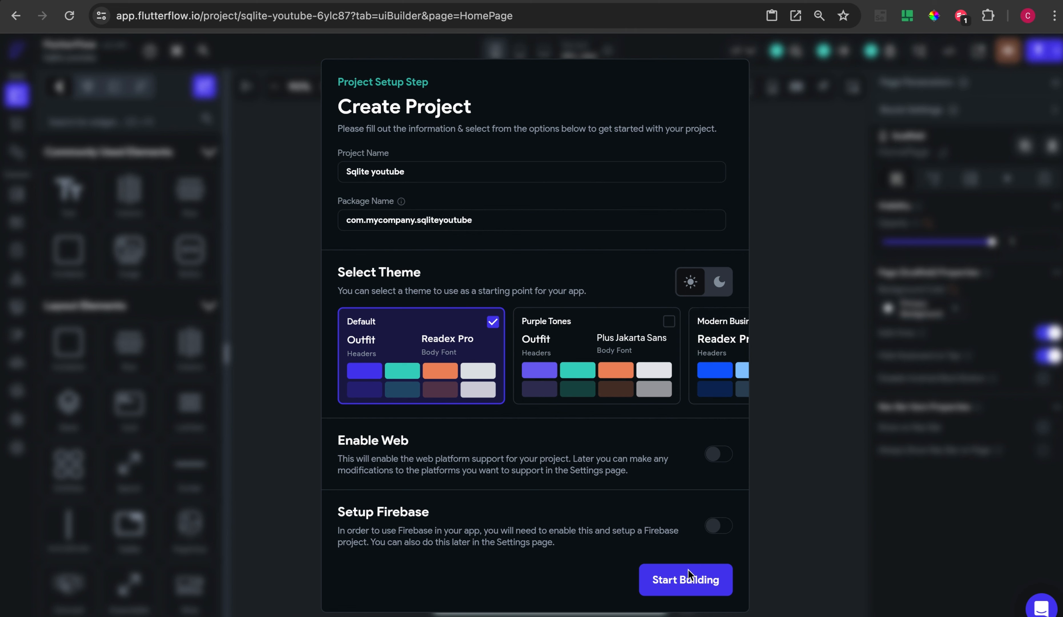
left_click(702, 580)
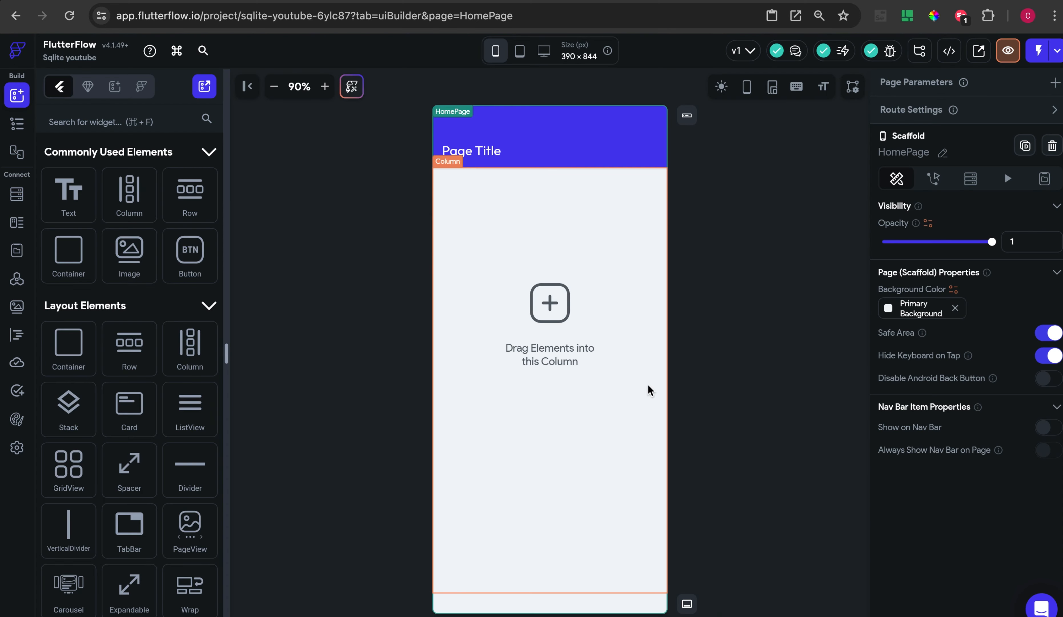
Enable the SQLite integration in the project's app settings
left_click(17, 448)
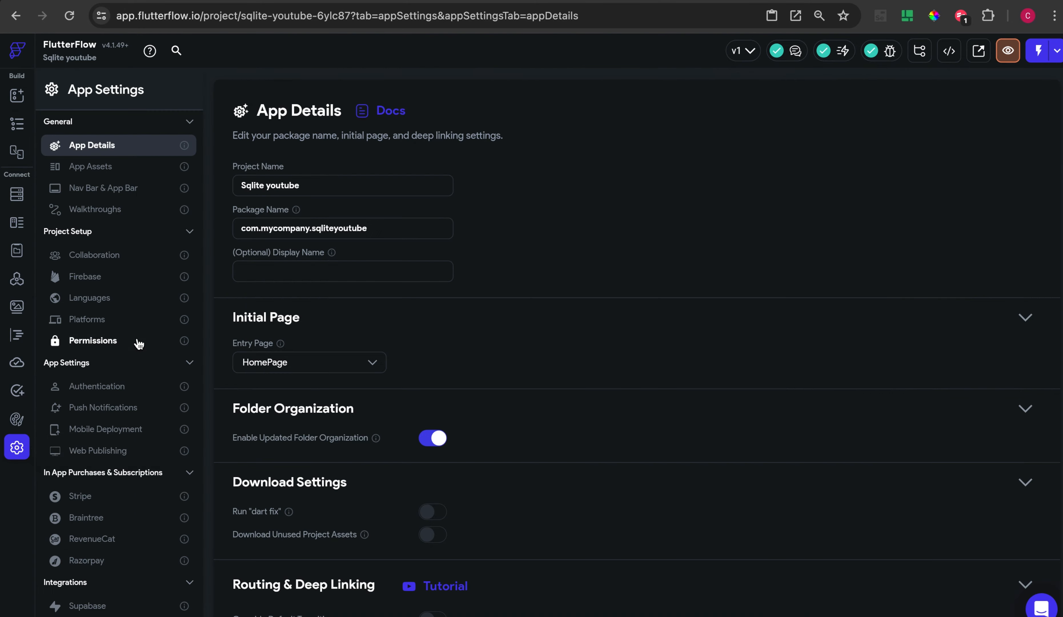
scroll(138, 342, "down", 5)
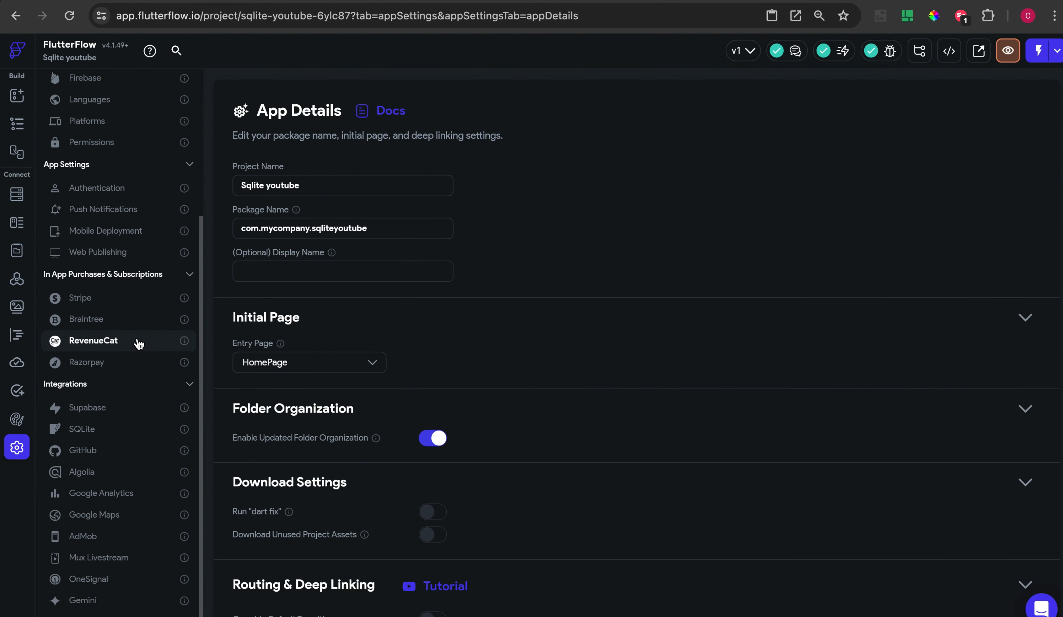
left_click(84, 428)
left_click(328, 162)
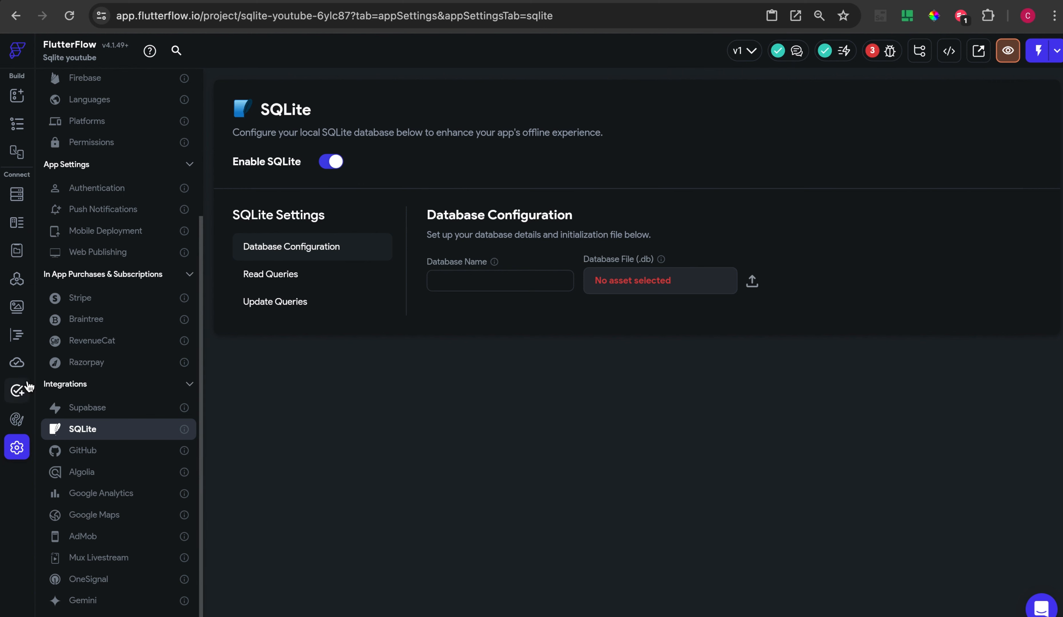
Disable the dark mode theme in the project's color settings
left_click(17, 420)
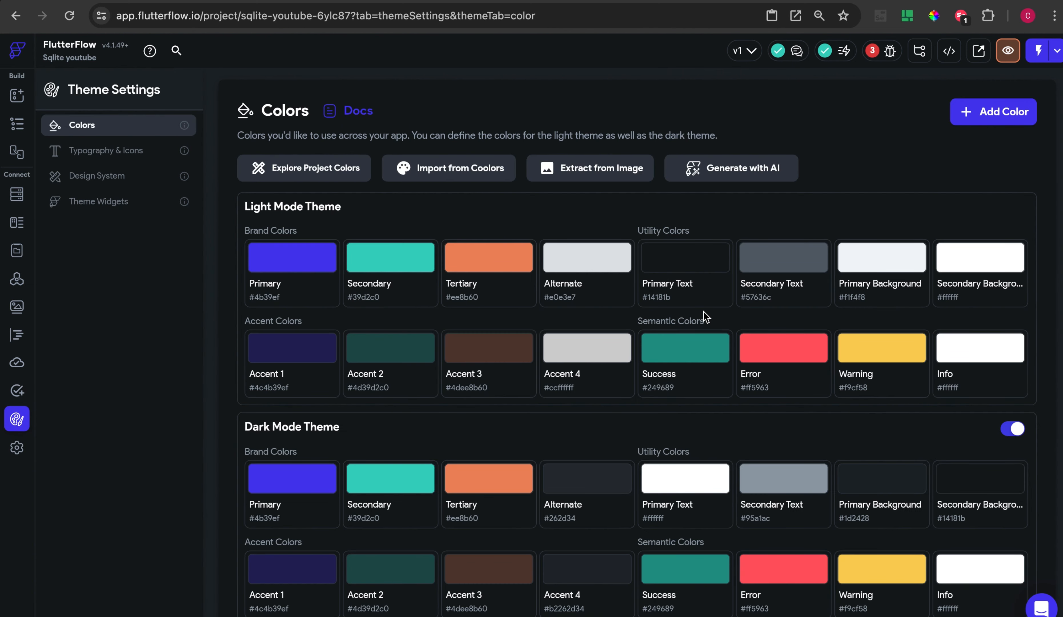
left_click(1014, 429)
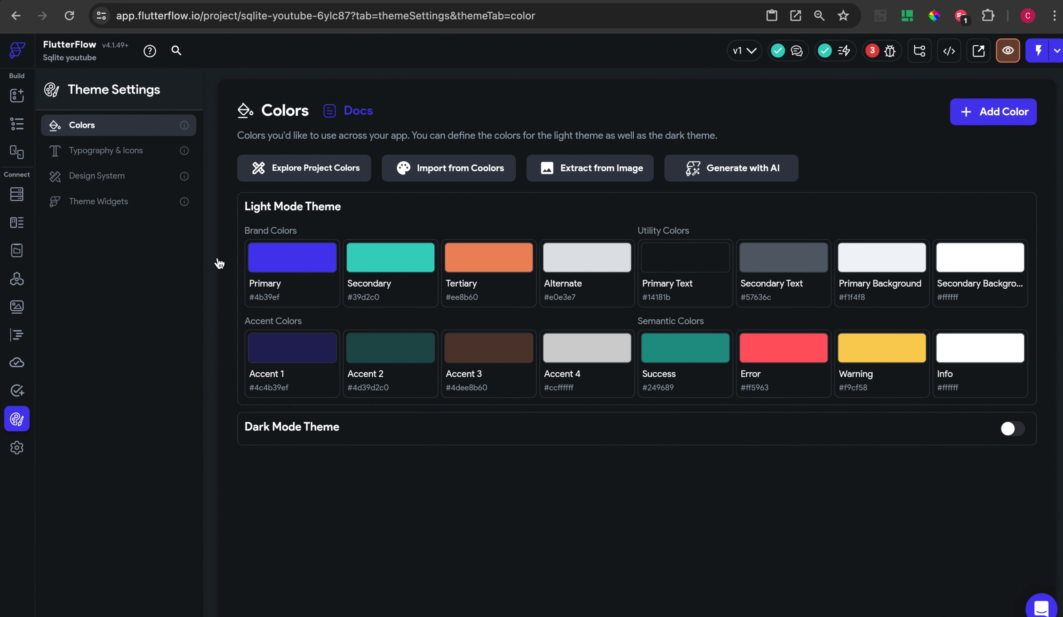
Review the database configuration section of the FlutterFlow SQLite docs and the DB Browser for SQLite website
left_click(245, 1)
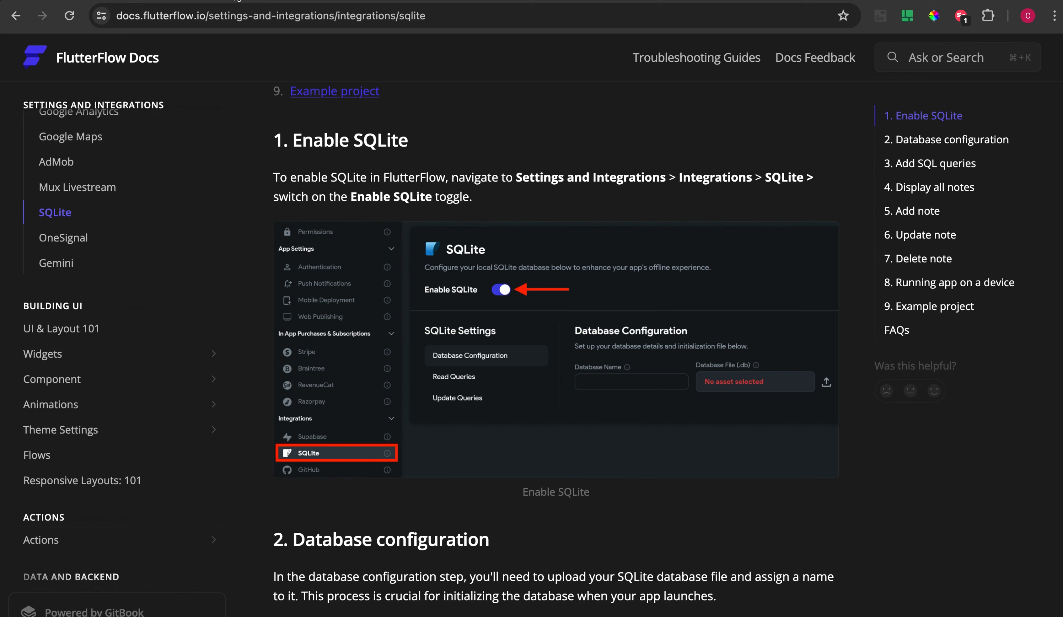
scroll(581, 342, "down", 3)
scroll(581, 342, "down", 7)
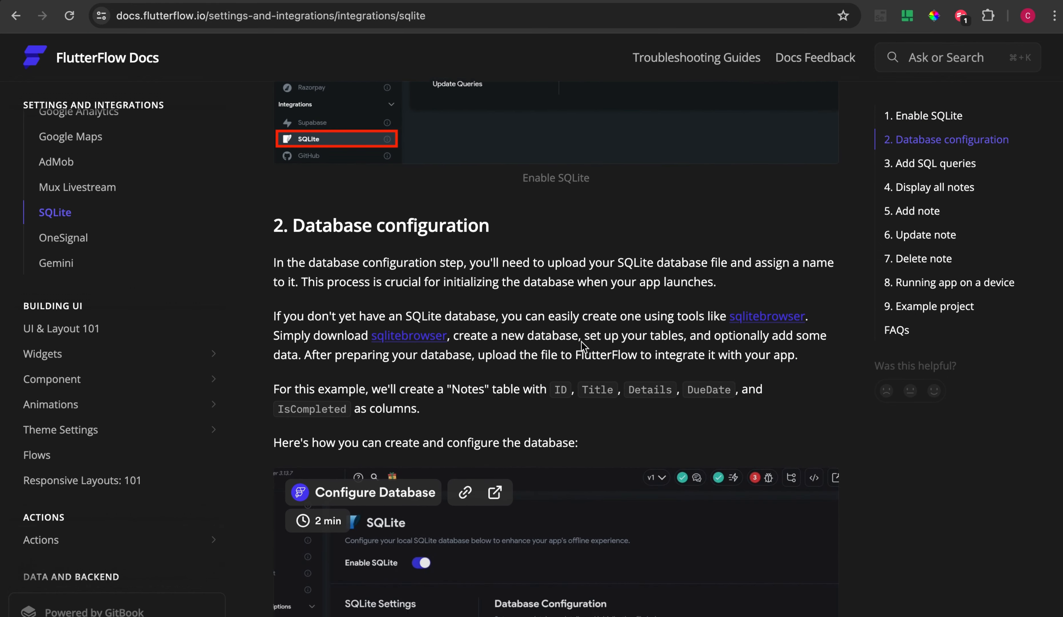
scroll(582, 342, "up", 2)
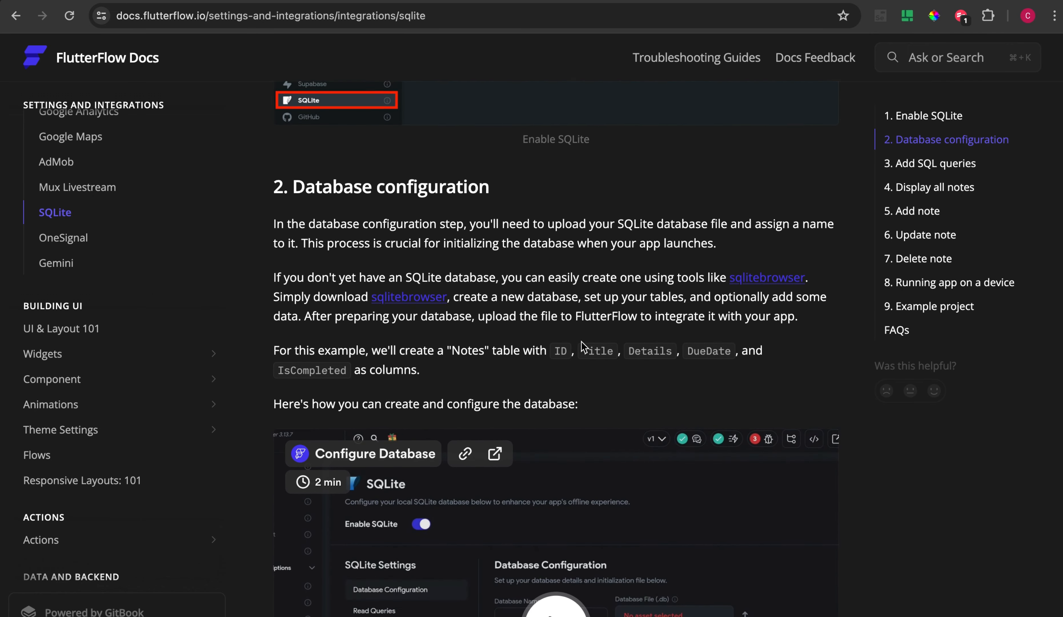
left_click_drag(296, 202, 428, 203)
left_click(558, 220)
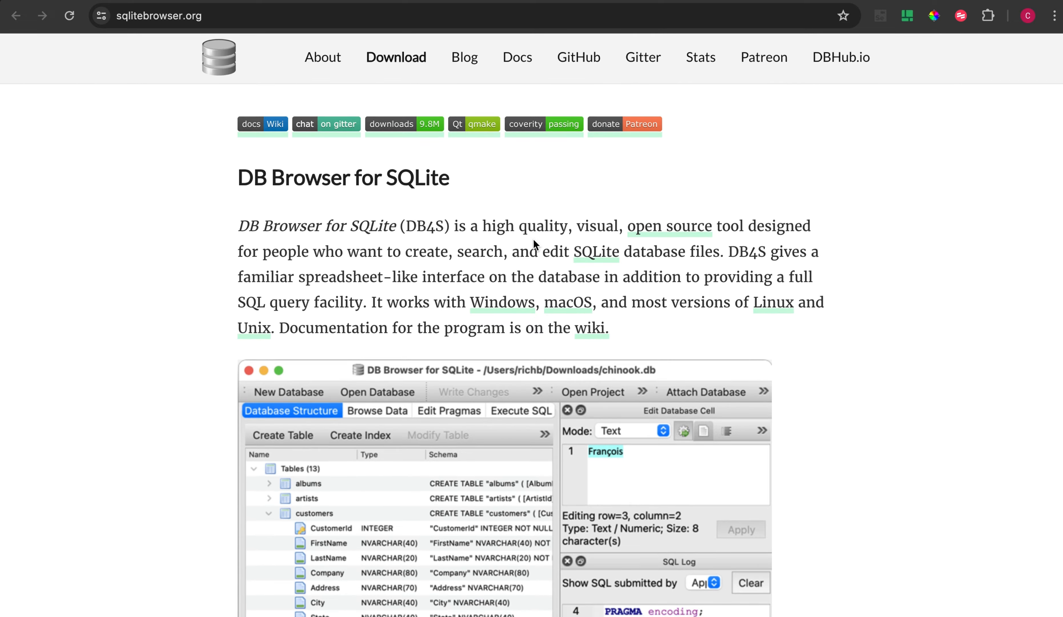
scroll(534, 241, "down", 20)
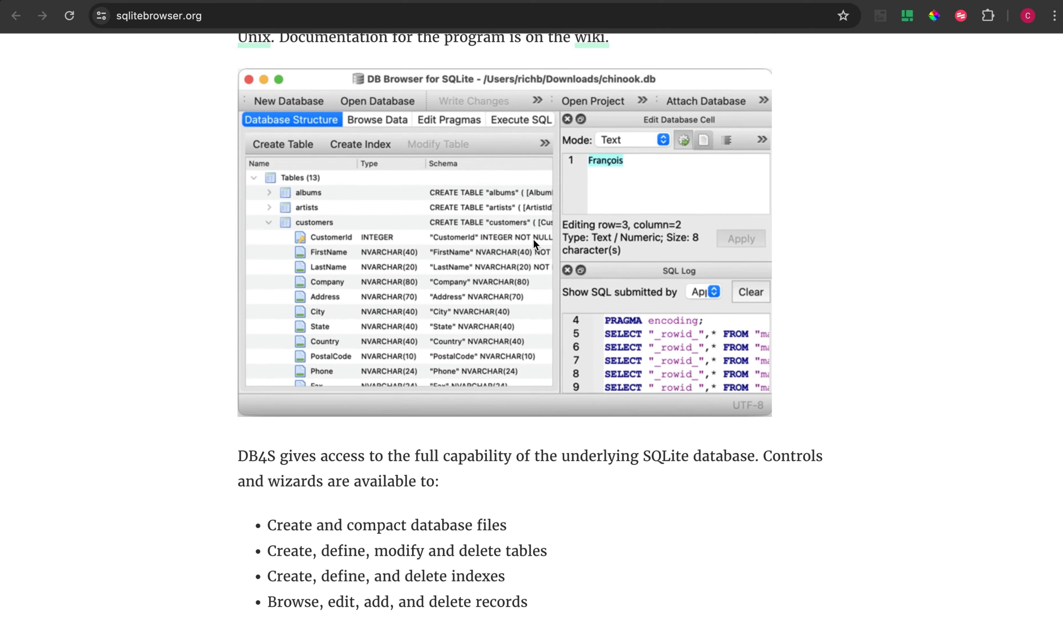
scroll(534, 240, "down", 10)
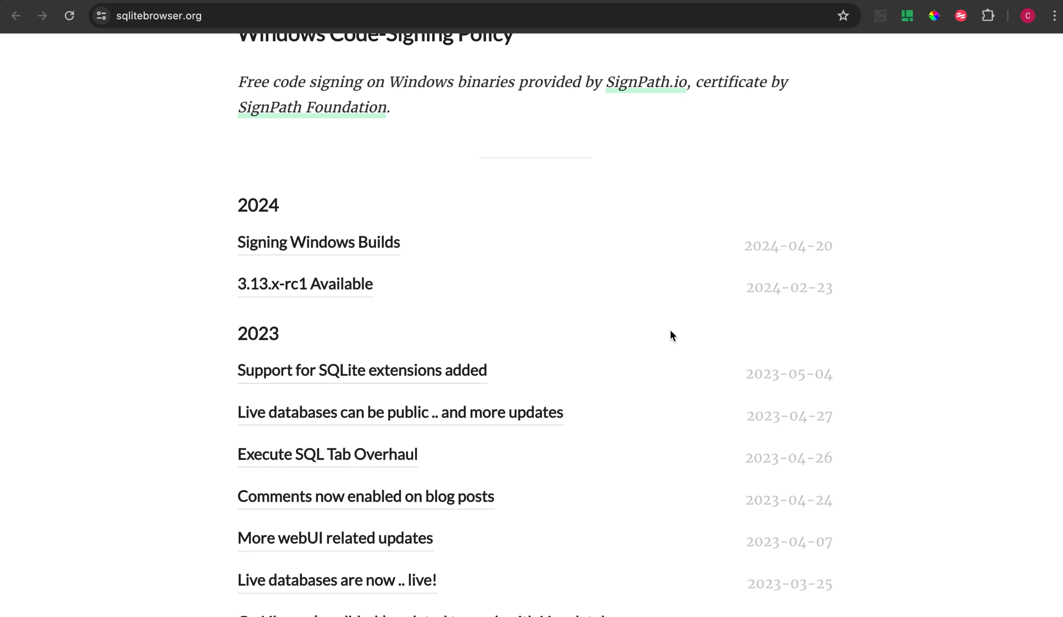
Switch to DB Browser for SQLite and create a database file named sqlite_youtube in the youtube folder
key("super+Tab")
key("super+Tab")
key("super+Tab")
key("super+Tab")
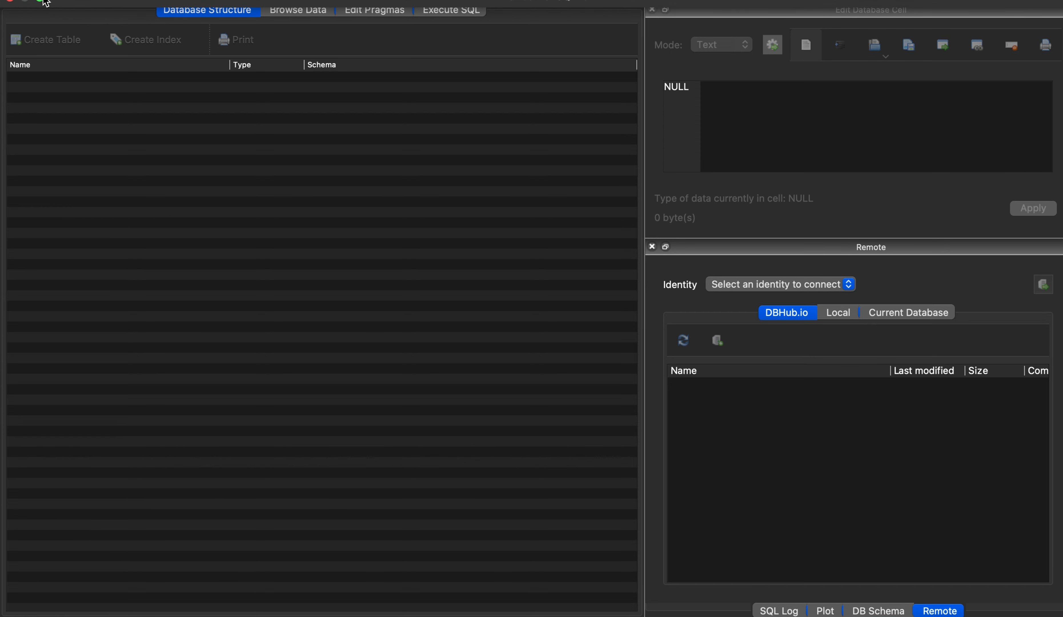
left_click(42, 1)
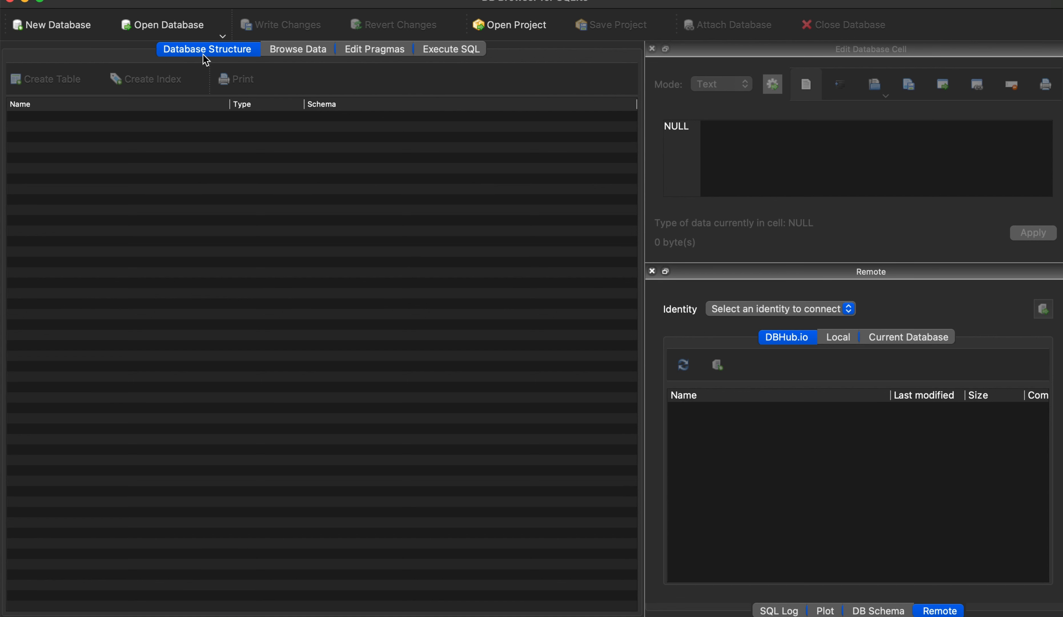
left_click(48, 34)
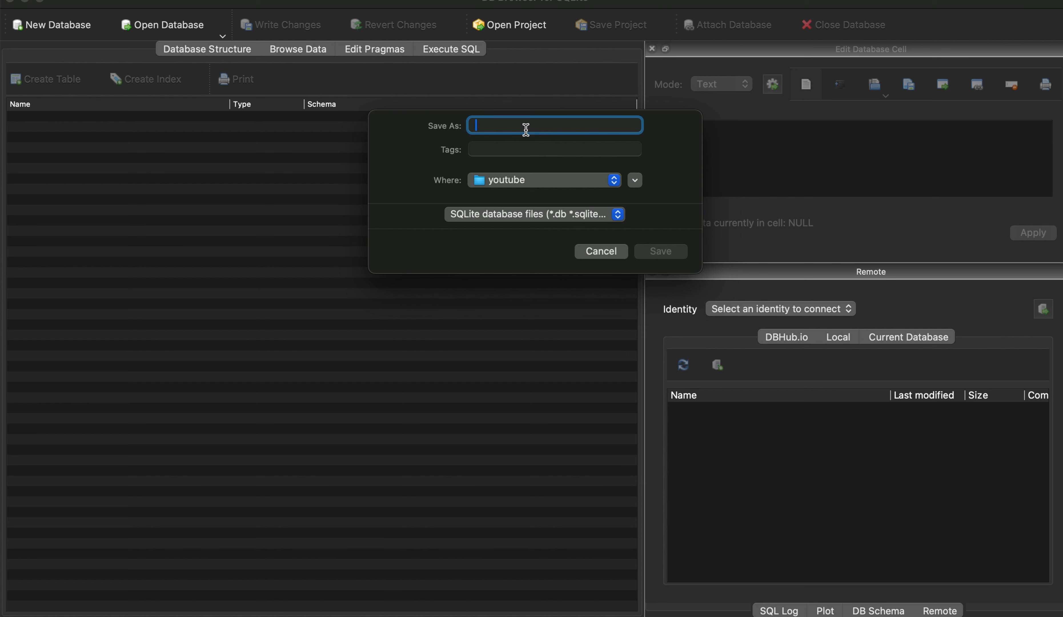
type("sqlite_")
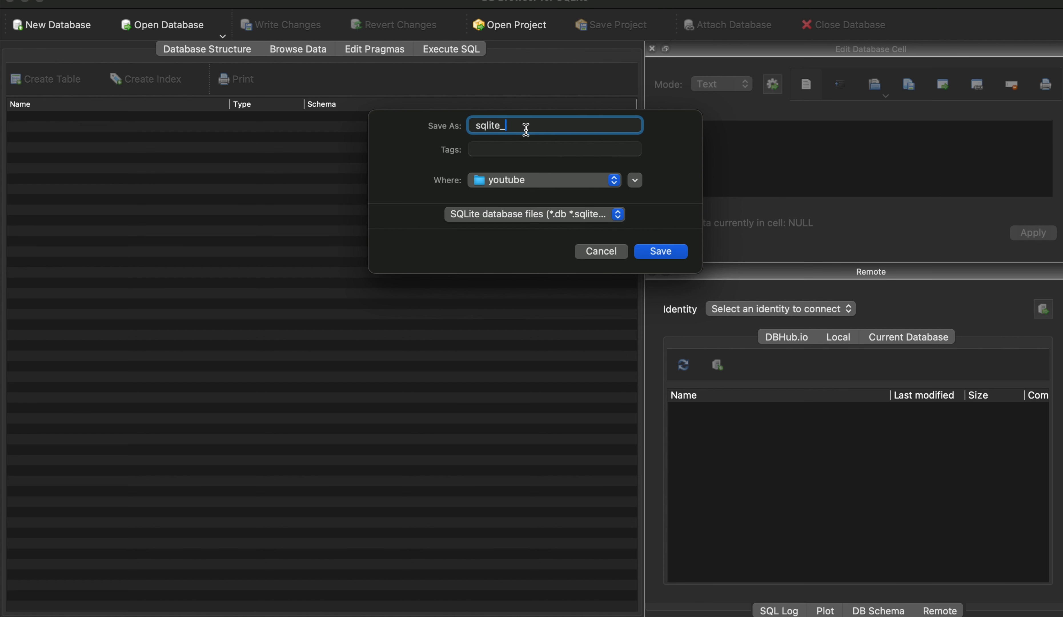
type("youtube")
left_click(661, 252)
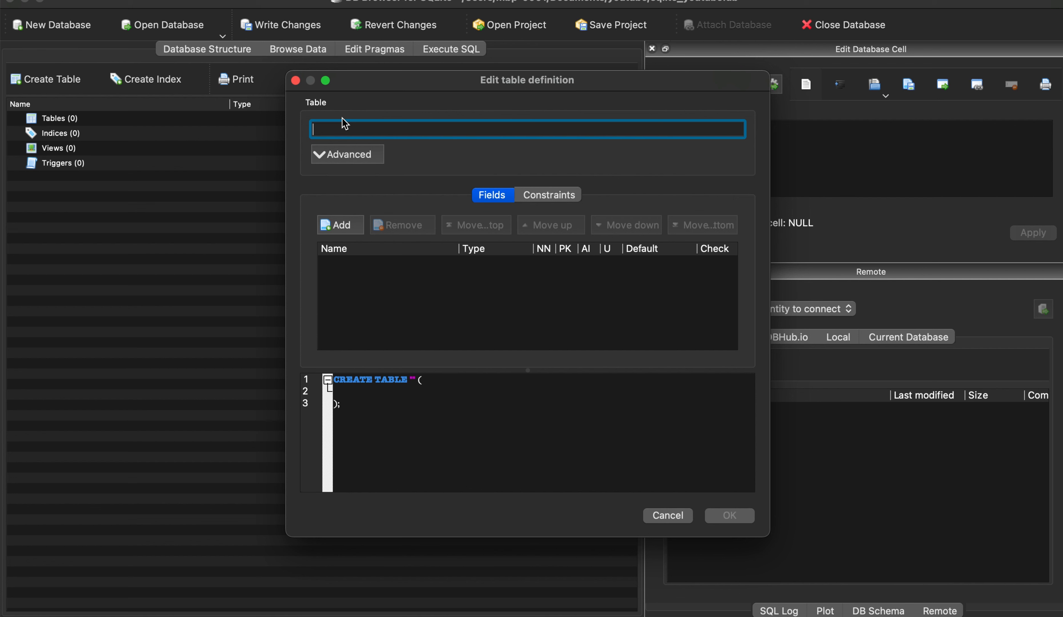
Name the new table customers and add an INTEGER field id as auto-incrementing primary key
type("customers")
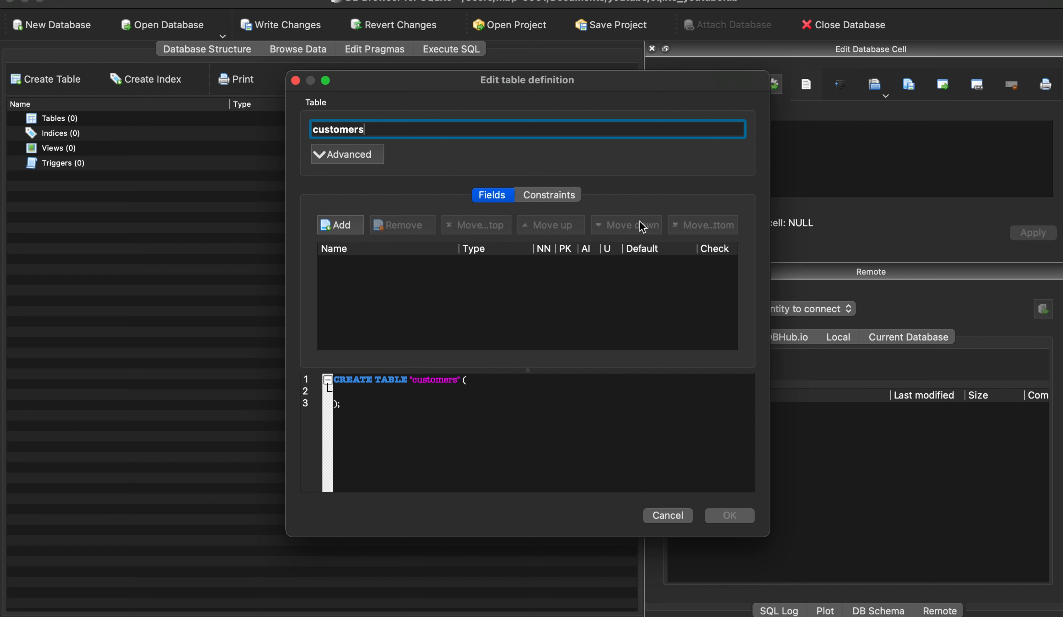
left_click(336, 222)
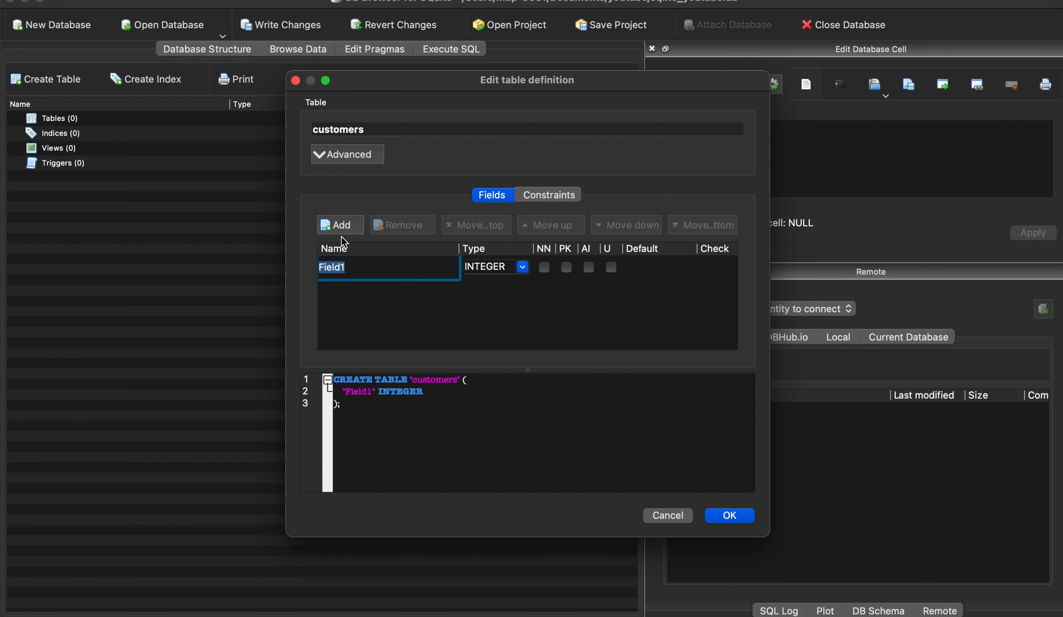
type("id")
left_click(589, 268)
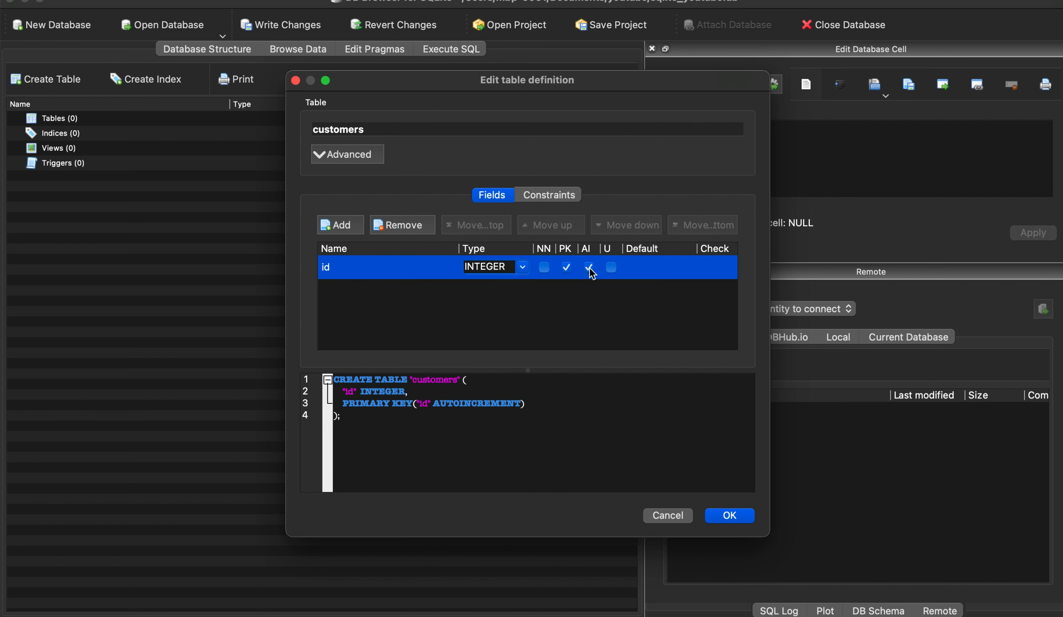
Add a second field called name to the customers table with type TEXT
left_click(351, 229)
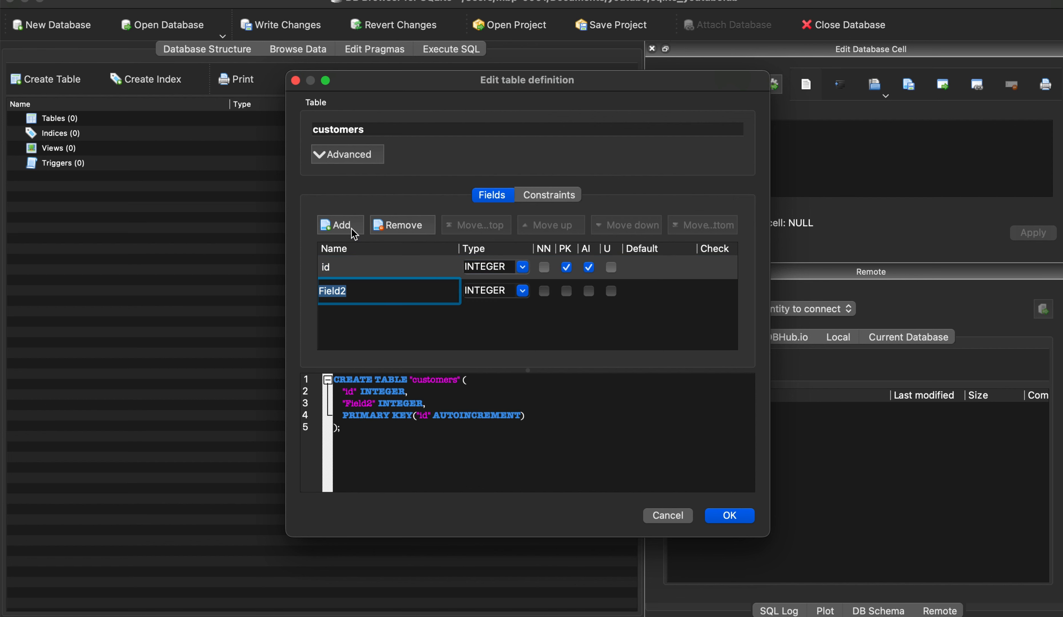
type("name")
left_click(523, 291)
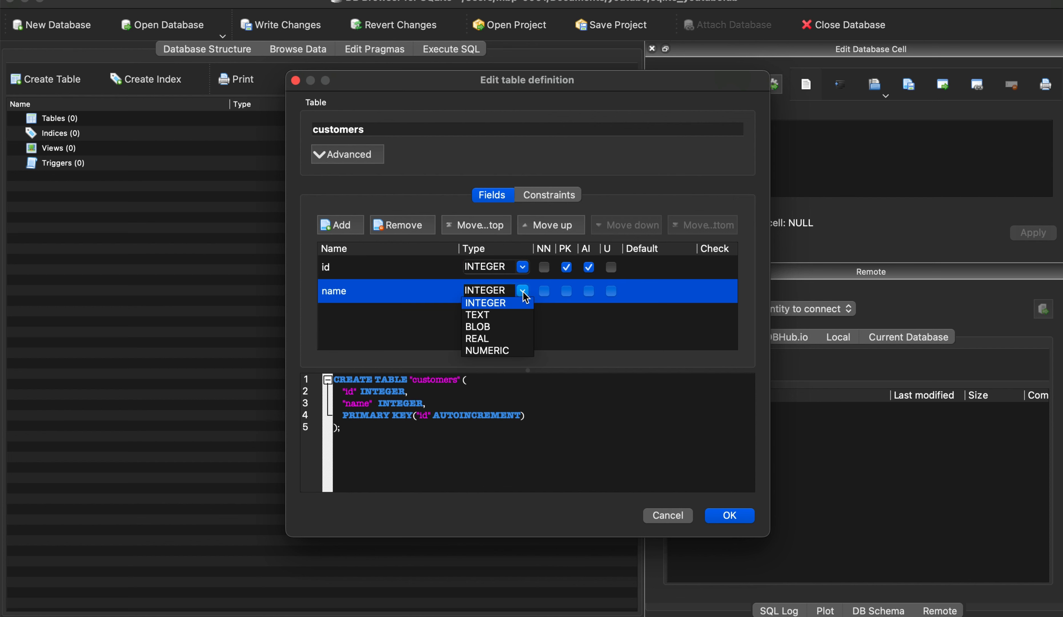
left_click(492, 316)
Add an address field of type TEXT, create the customers table and select it in the database structure
left_click(333, 231)
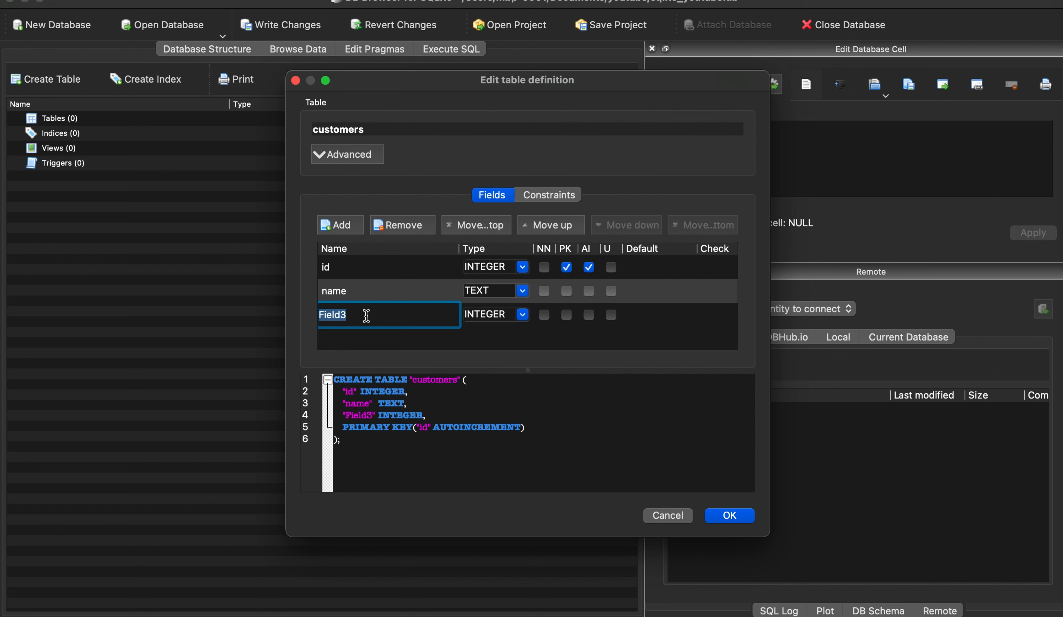
type("address")
left_click(524, 319)
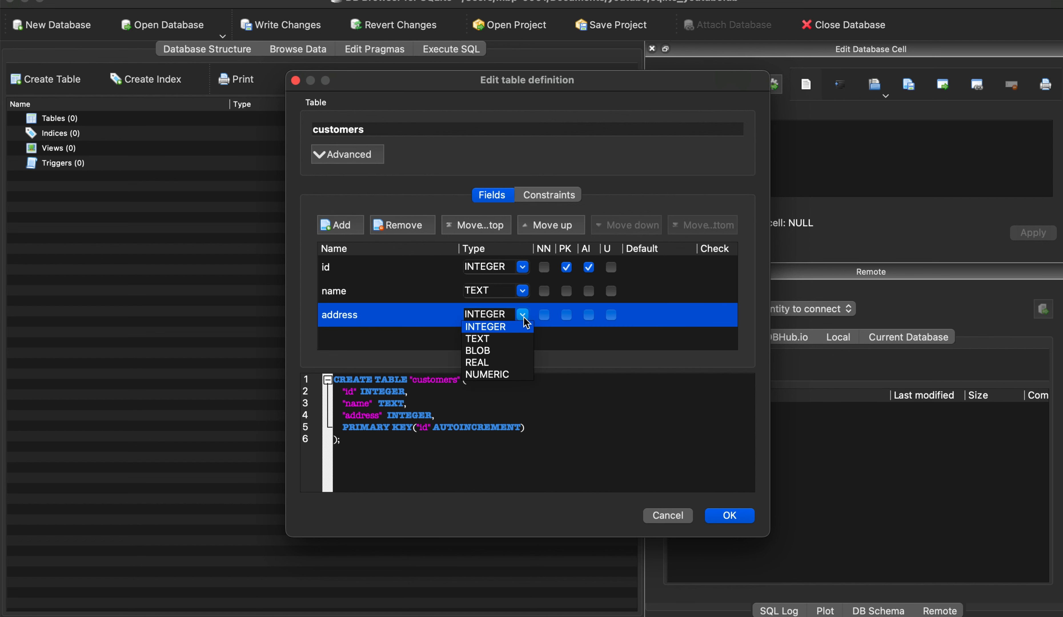
left_click(507, 347)
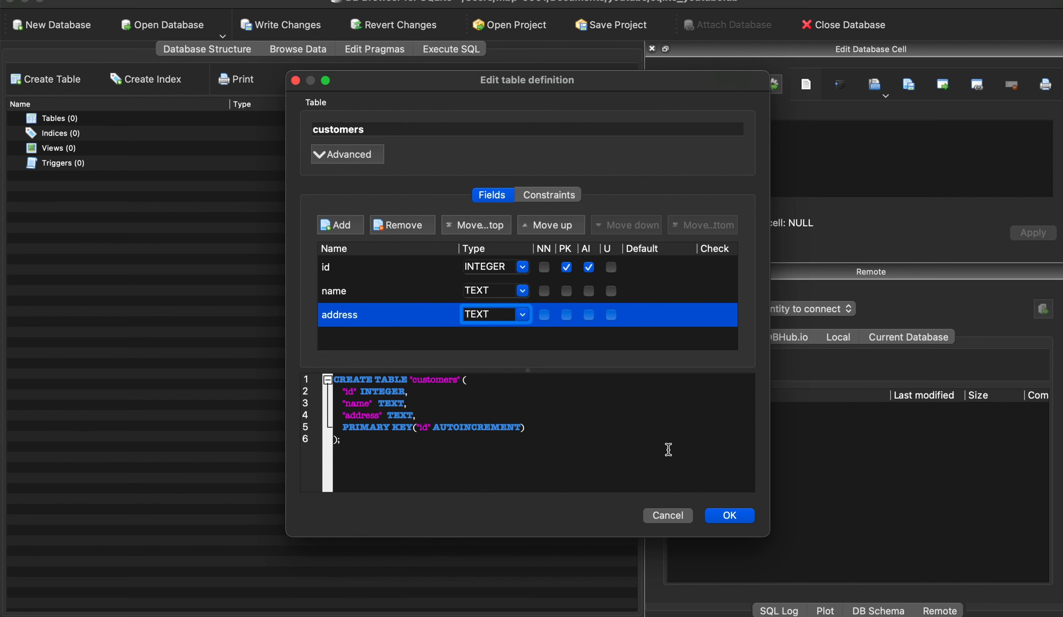
left_click(730, 516)
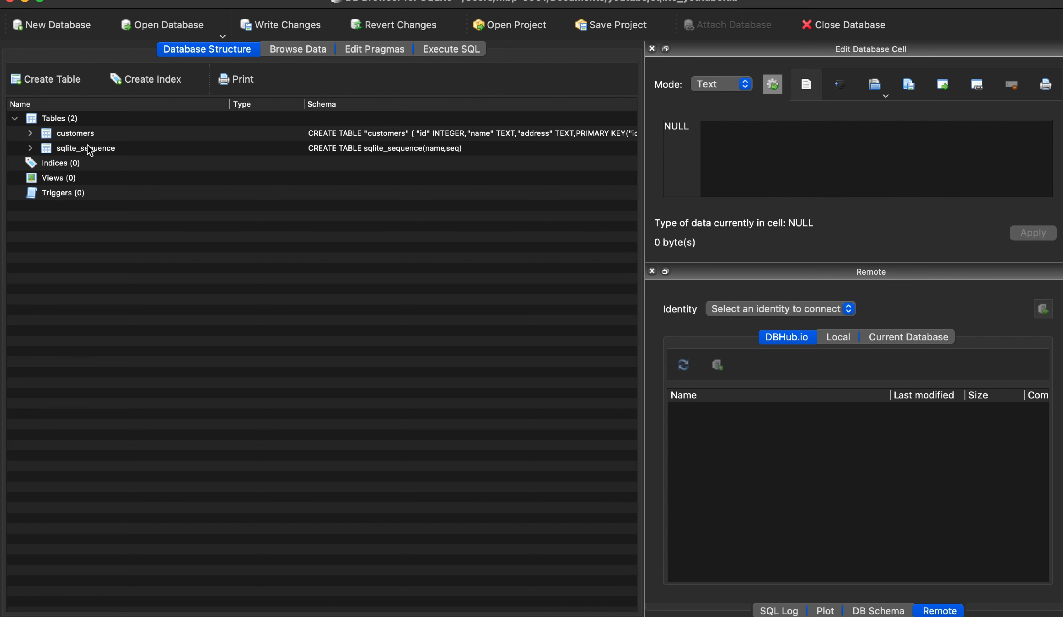
left_click(116, 134)
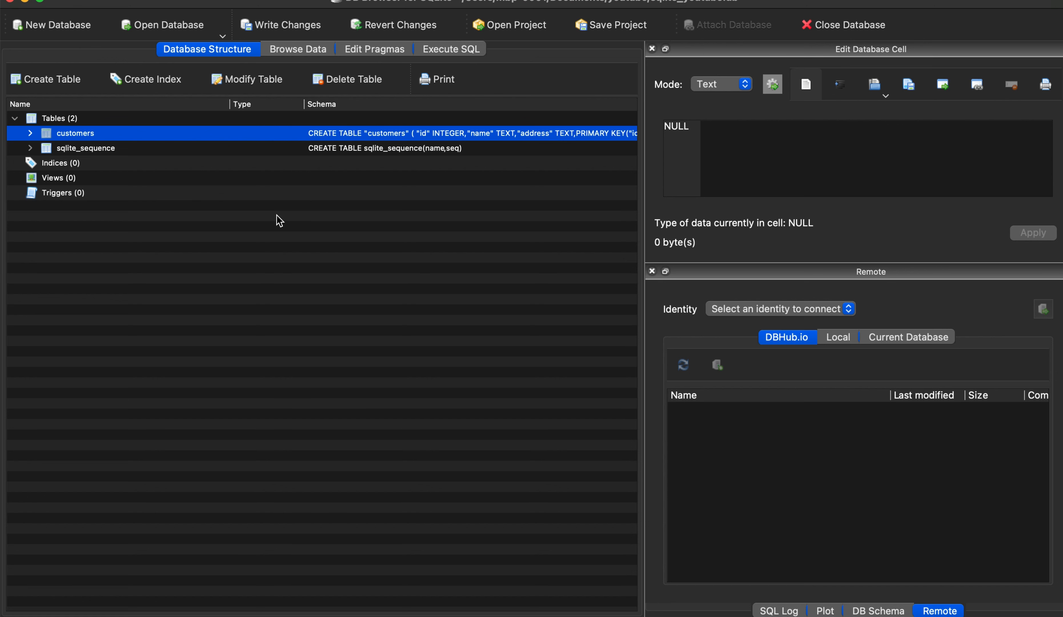
Insert a new record in the customers table's data and try to enter the customer's name in it
left_click(294, 58)
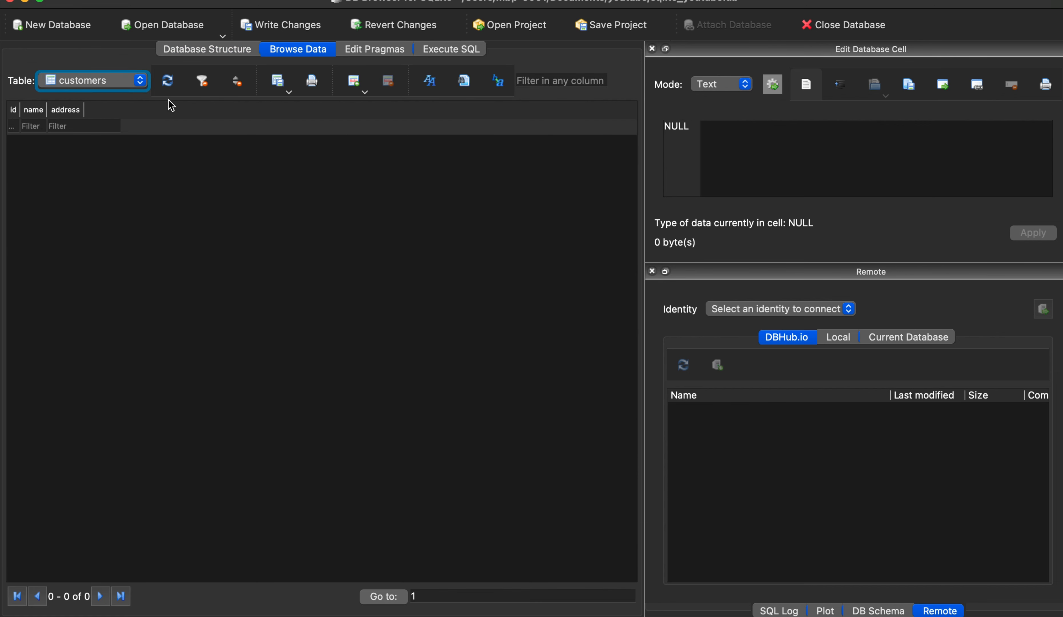
left_click(355, 85)
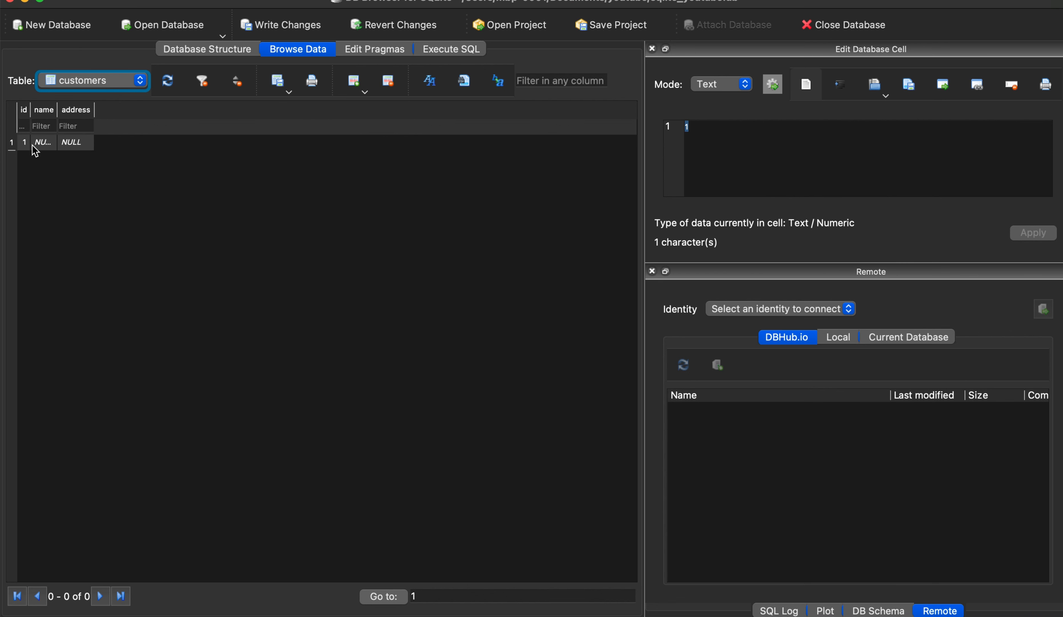
left_click(43, 143)
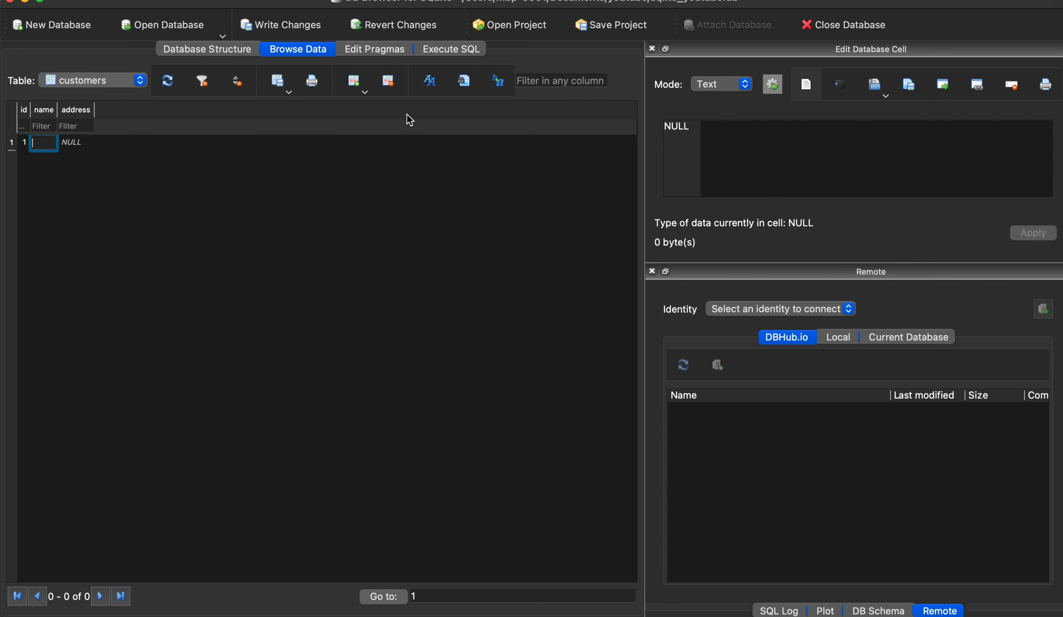
left_click(756, 155)
type("yusuf")
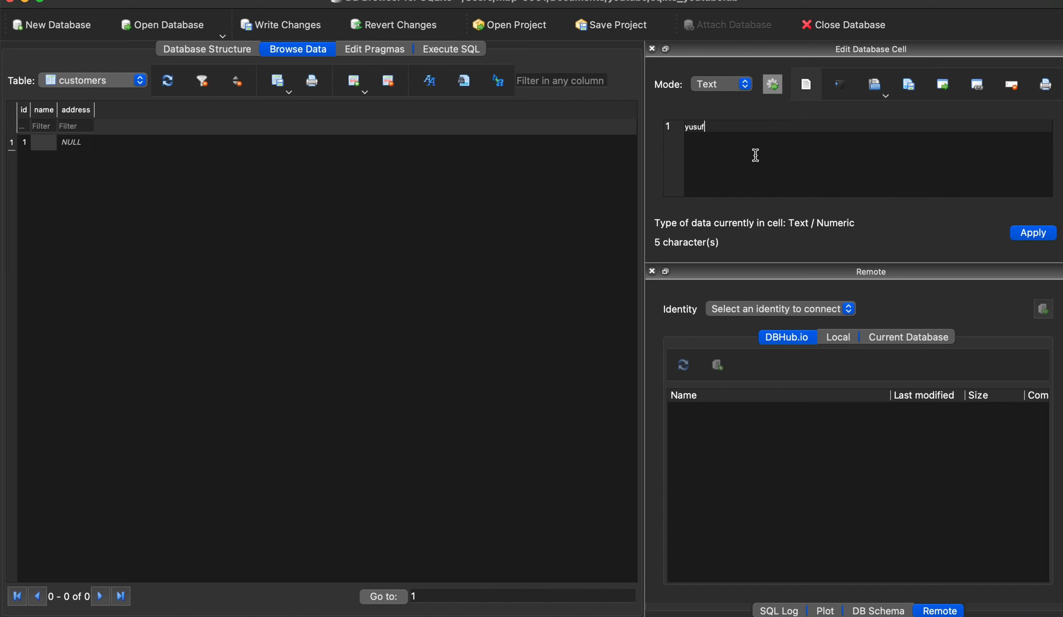
left_click(76, 146)
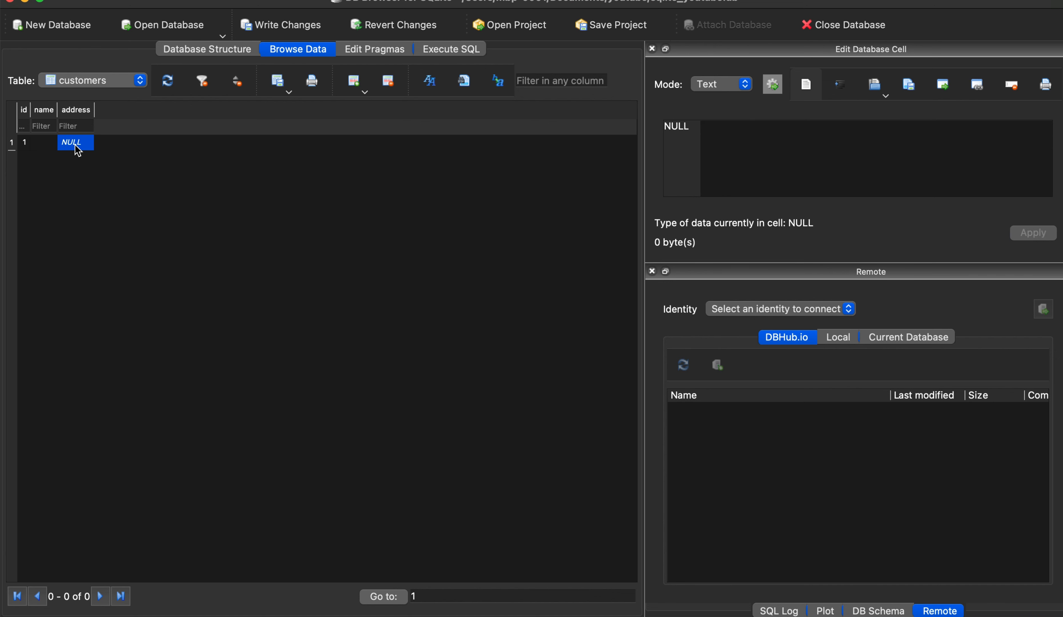
Open the customers table definition for modification, saving the pending database changes
left_click(229, 55)
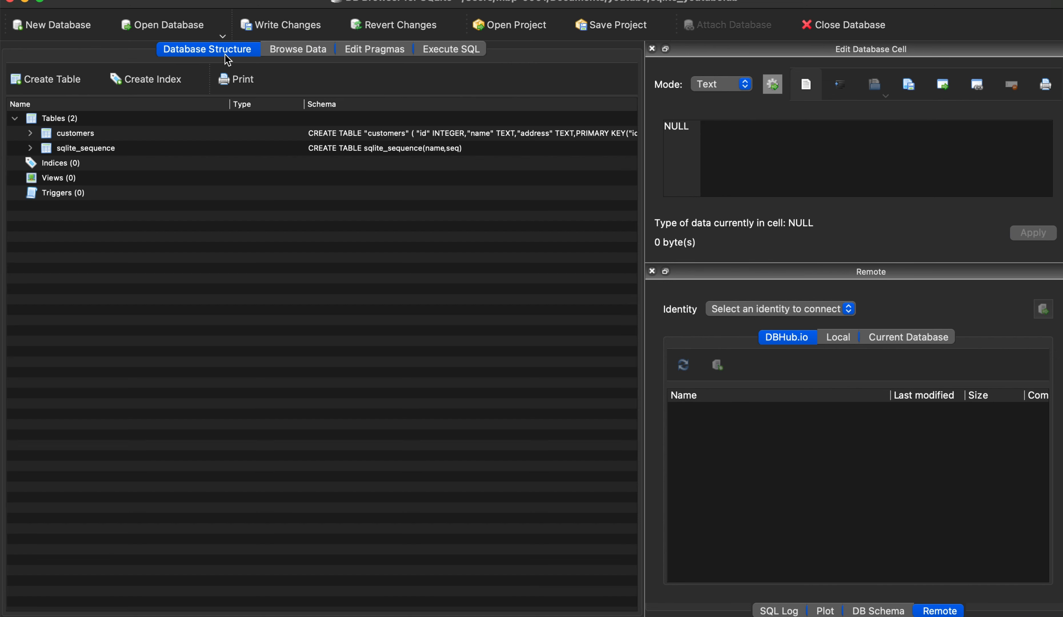
left_click(85, 136)
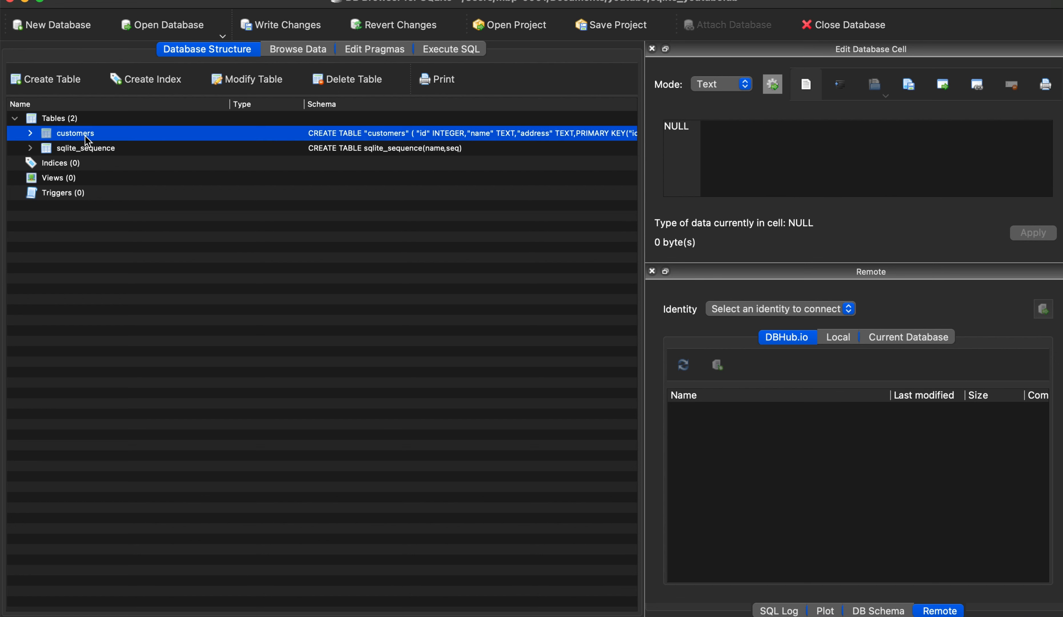
left_click(34, 136)
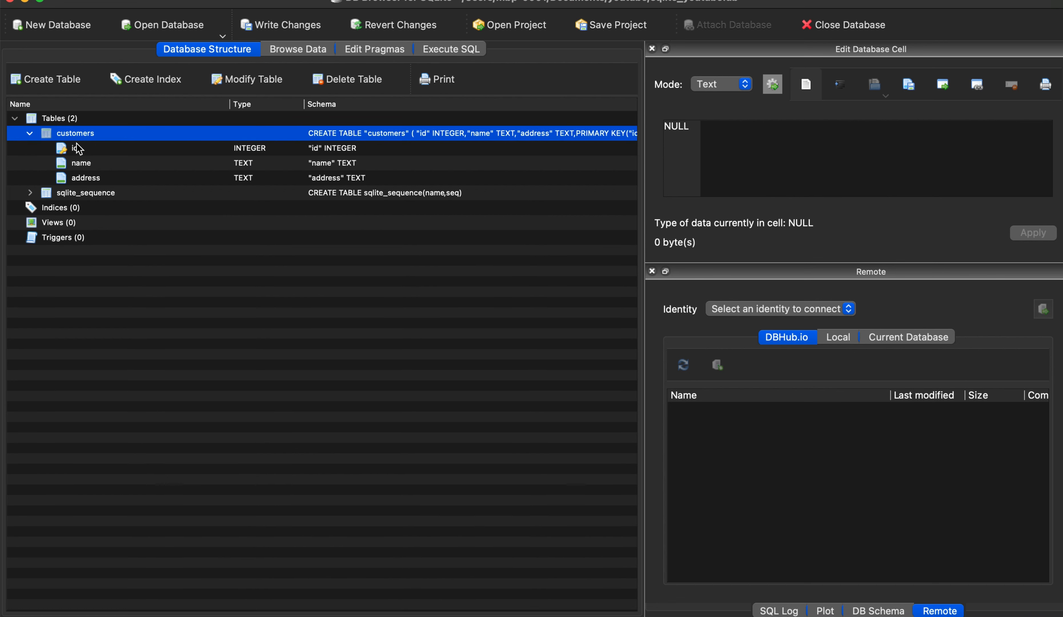
right_click(126, 137)
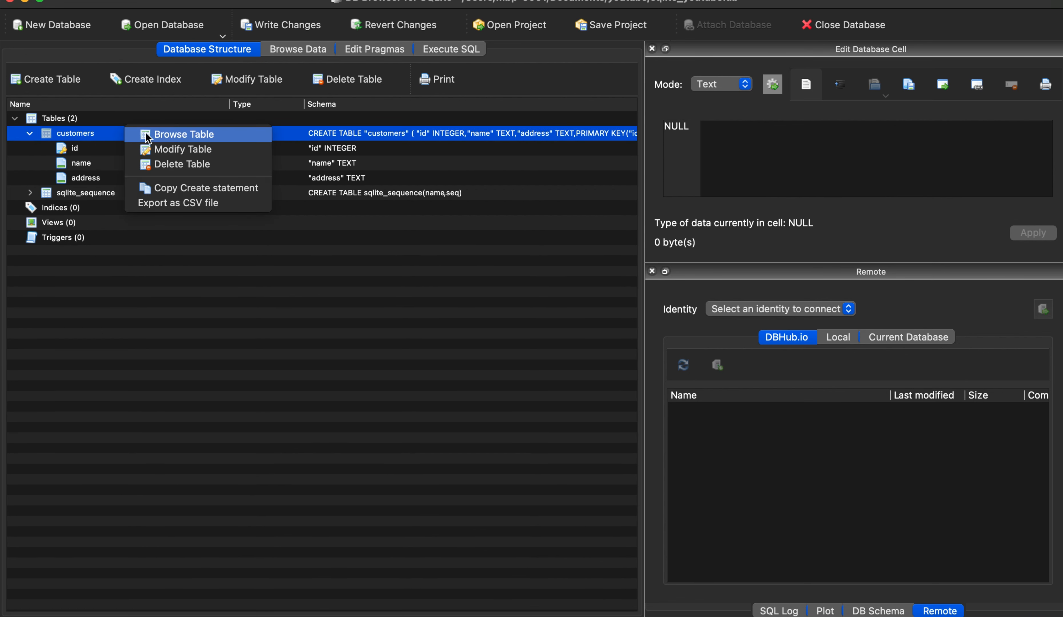
left_click(190, 144)
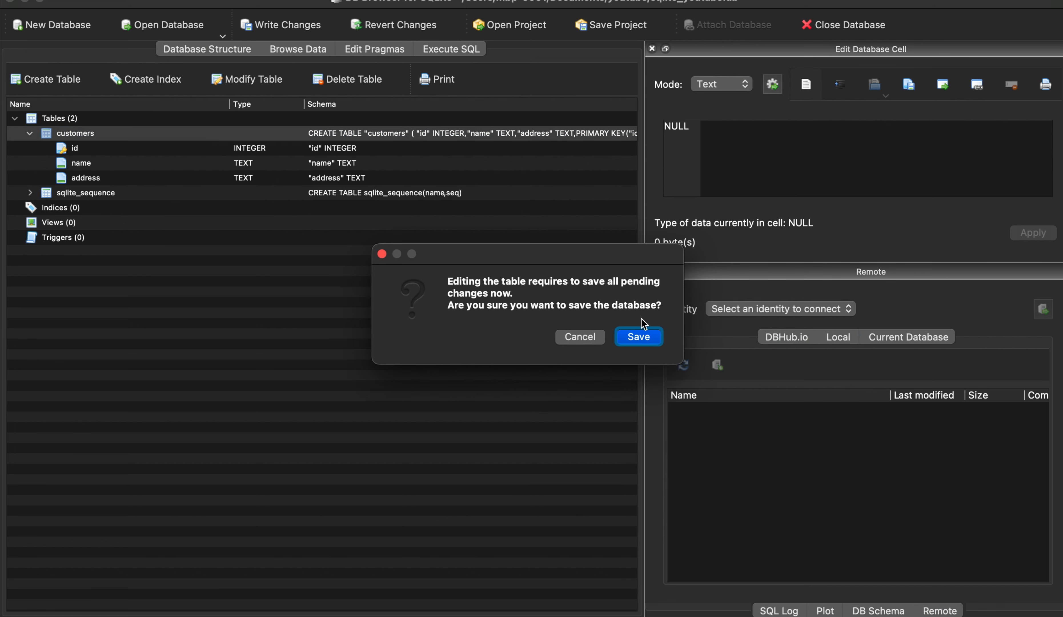
key("Return")
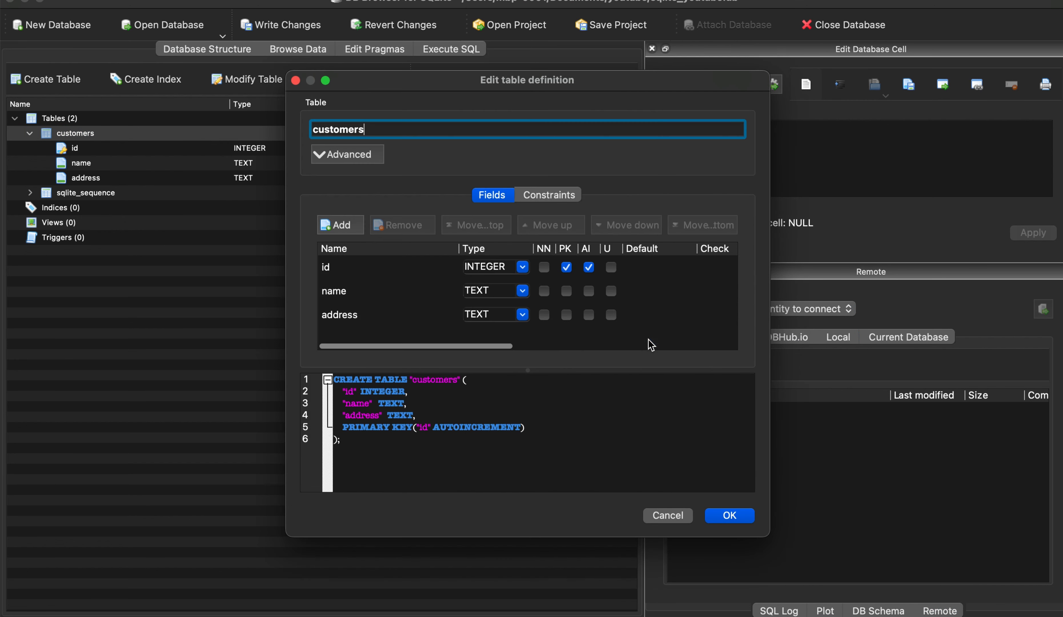
Add a fourth field called city with type TEXT and accept the changed table definition
left_click(348, 229)
type("cu")
key("BackSpace")
key("BackSpace")
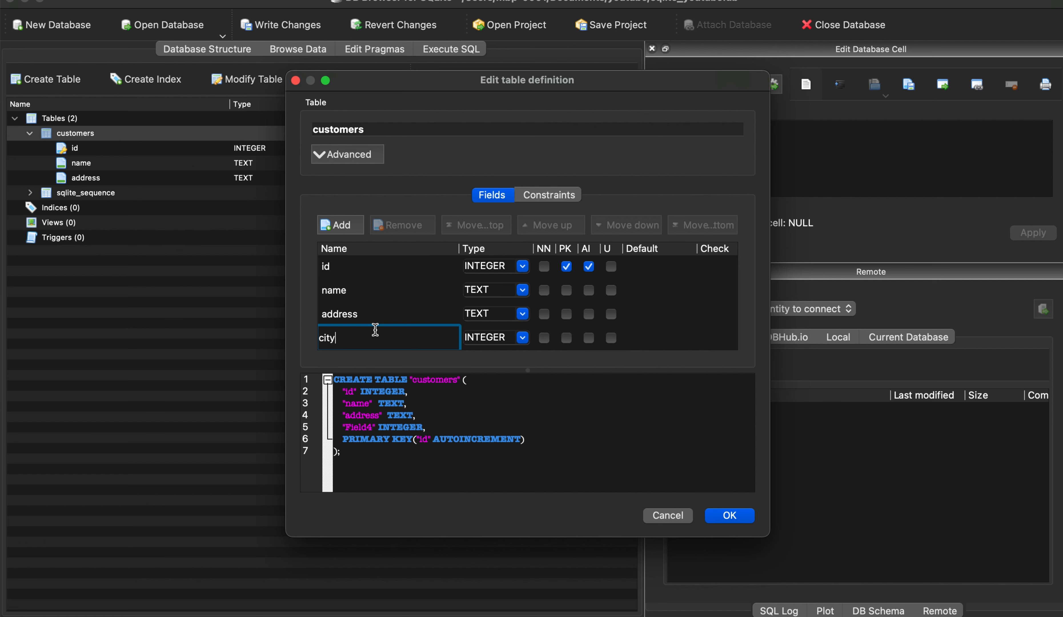
left_click(522, 338)
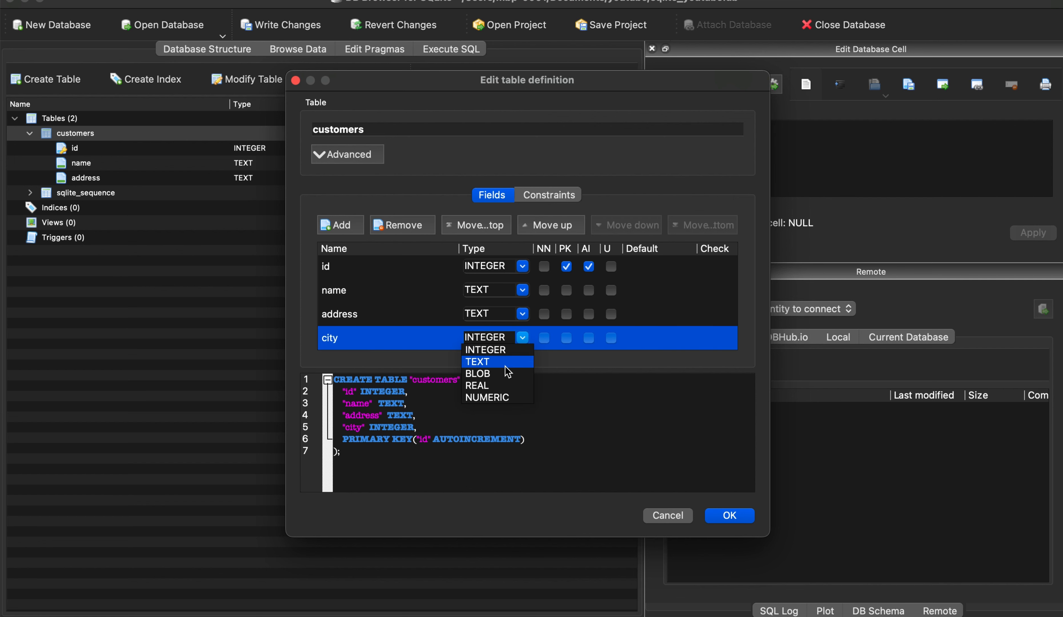
left_click(483, 361)
left_click(729, 517)
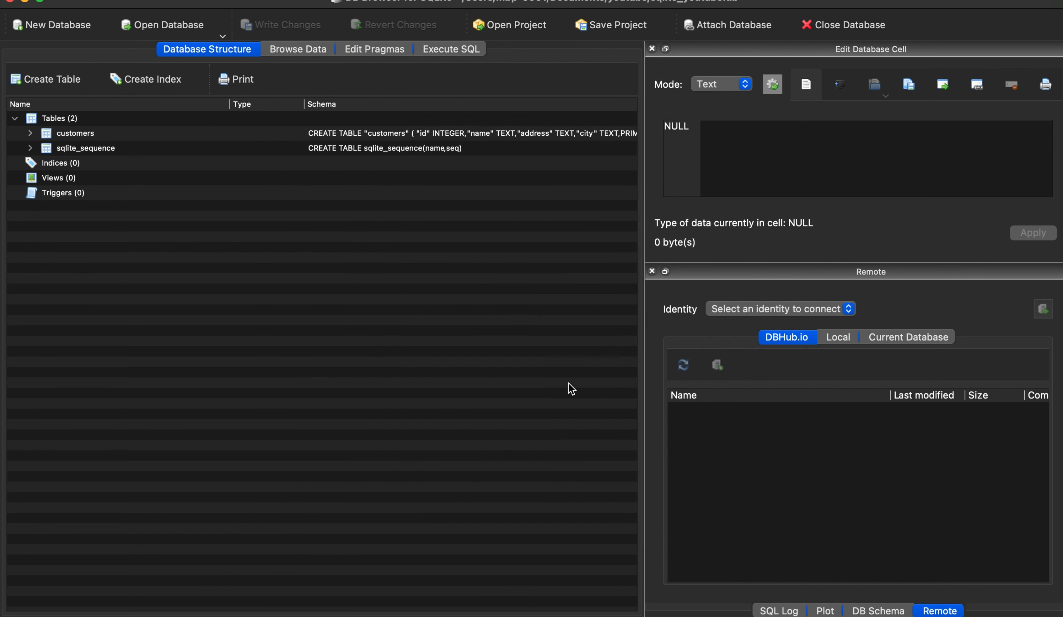
Browse the customers data and try to enter the customer's name and street address in the first record
left_click(300, 50)
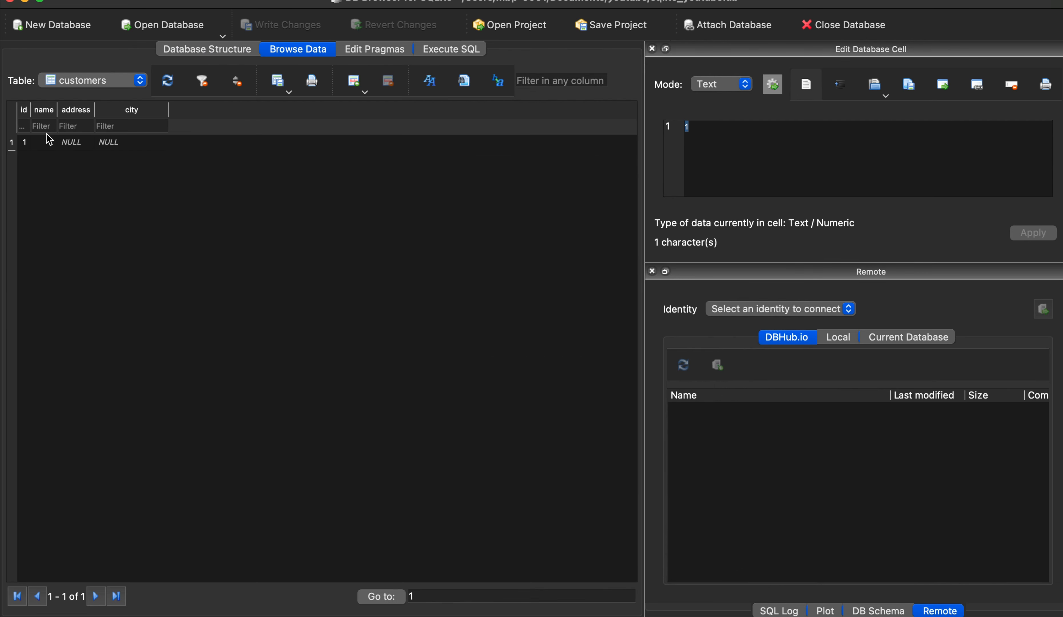
left_click(44, 143)
left_click(736, 150)
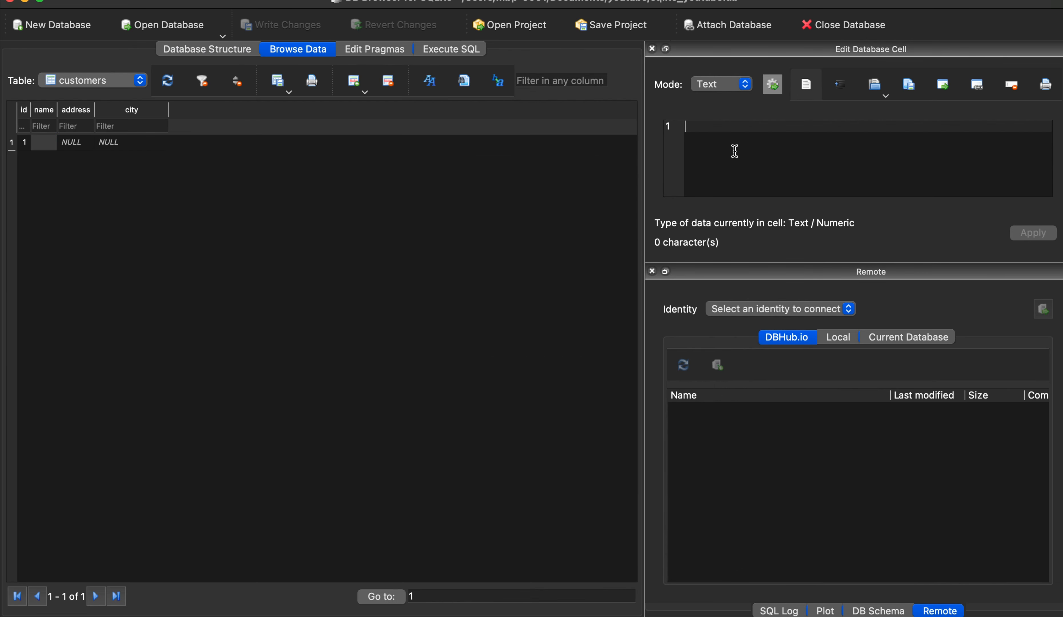
type("yusuf")
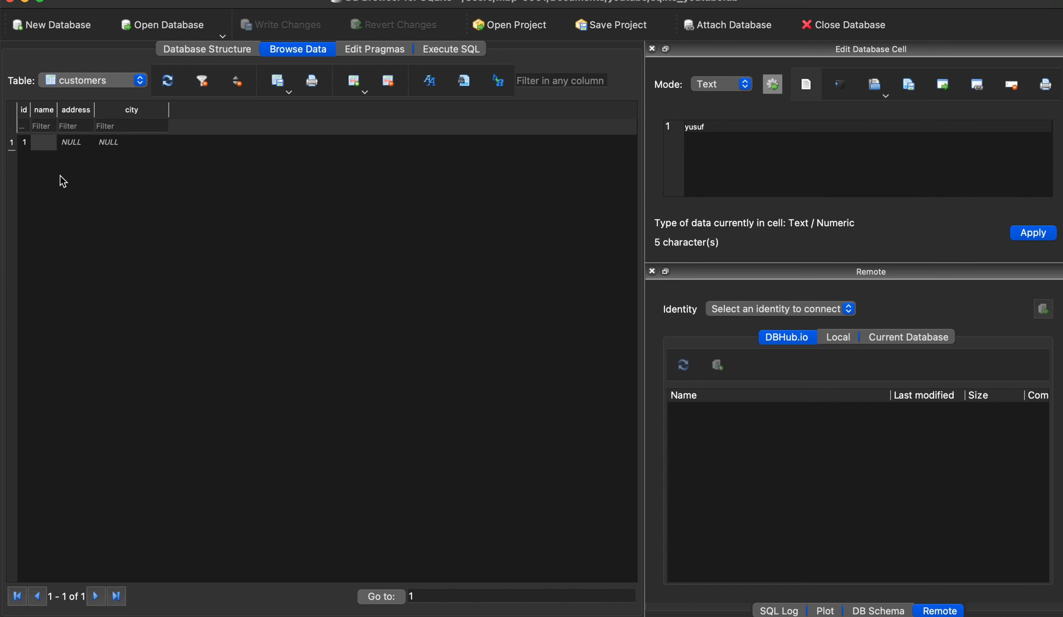
left_click(75, 143)
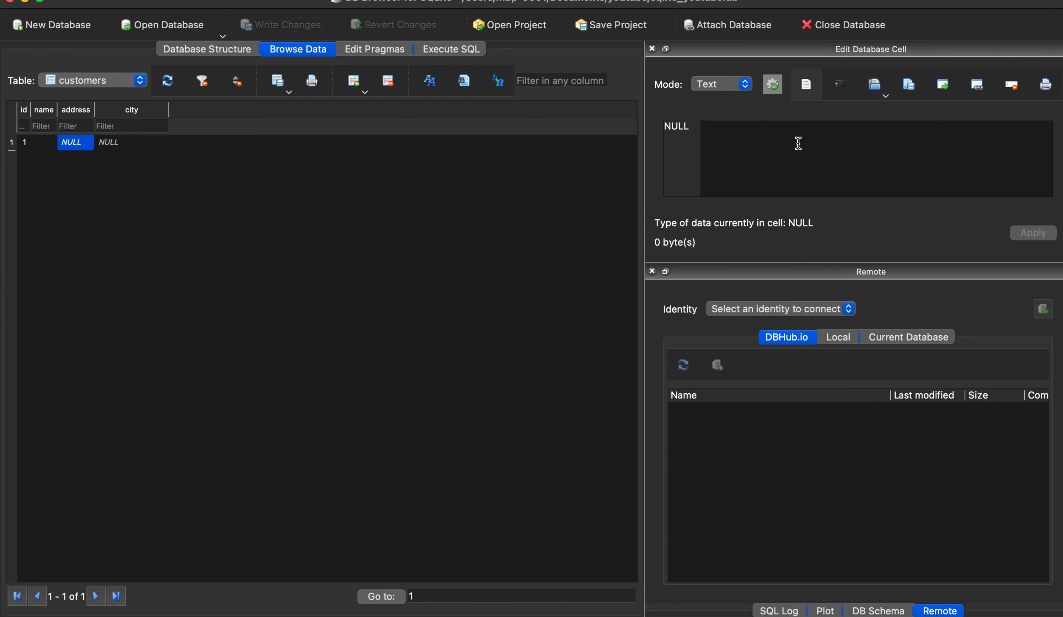
left_click(793, 150)
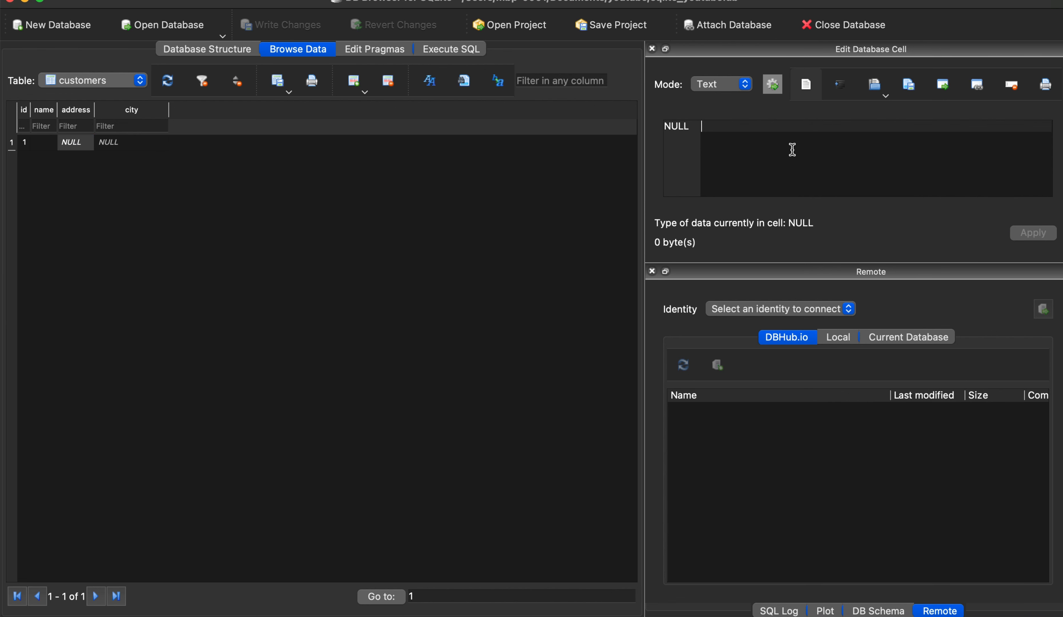
type("street 123")
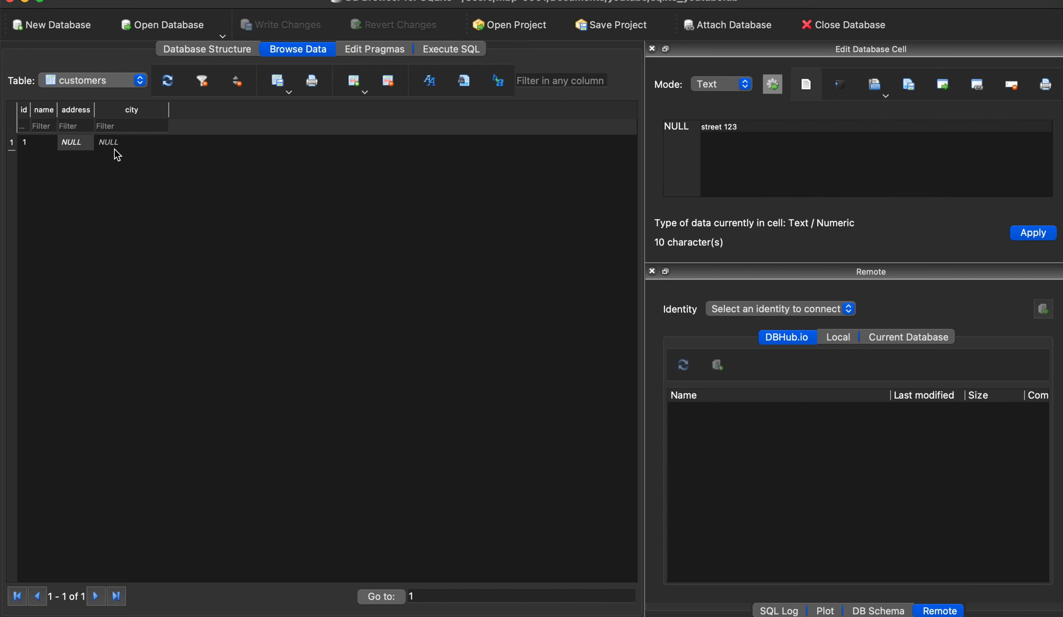
Set the city of the first customers record to Jakarta and apply the value
left_click(129, 144)
left_click(841, 149)
type("Jakarta")
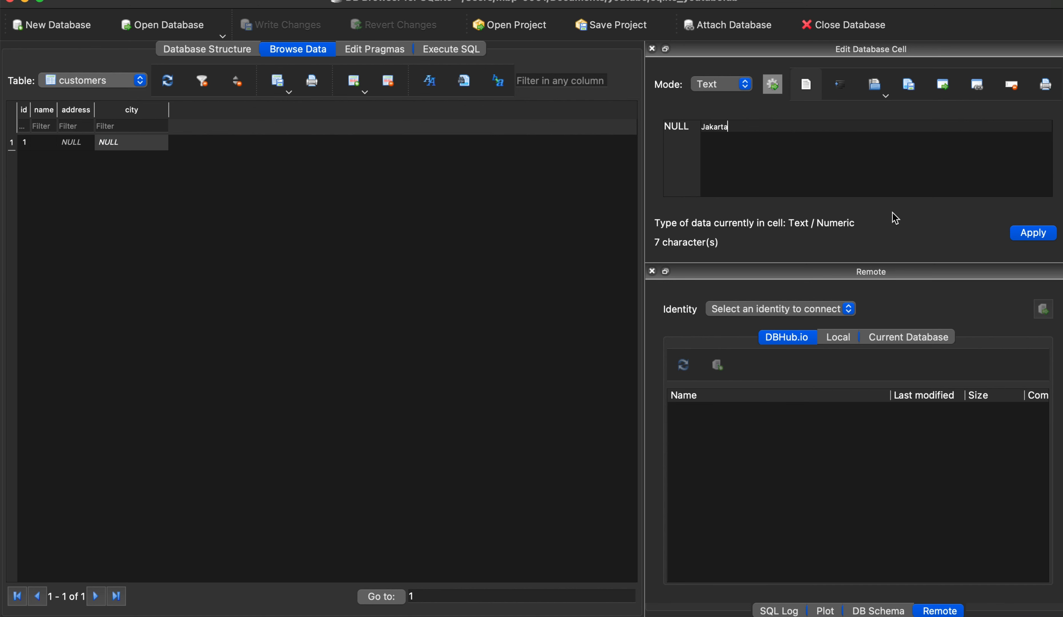
left_click(1047, 233)
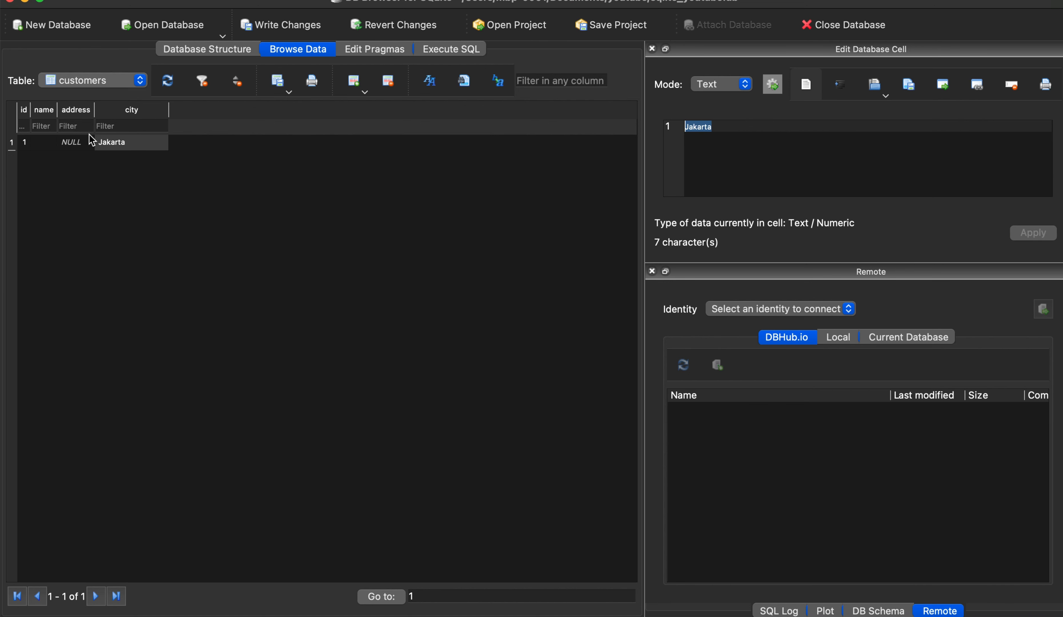
Enter the customer's street address in the first record and apply the value
left_click(83, 142)
left_click(762, 154)
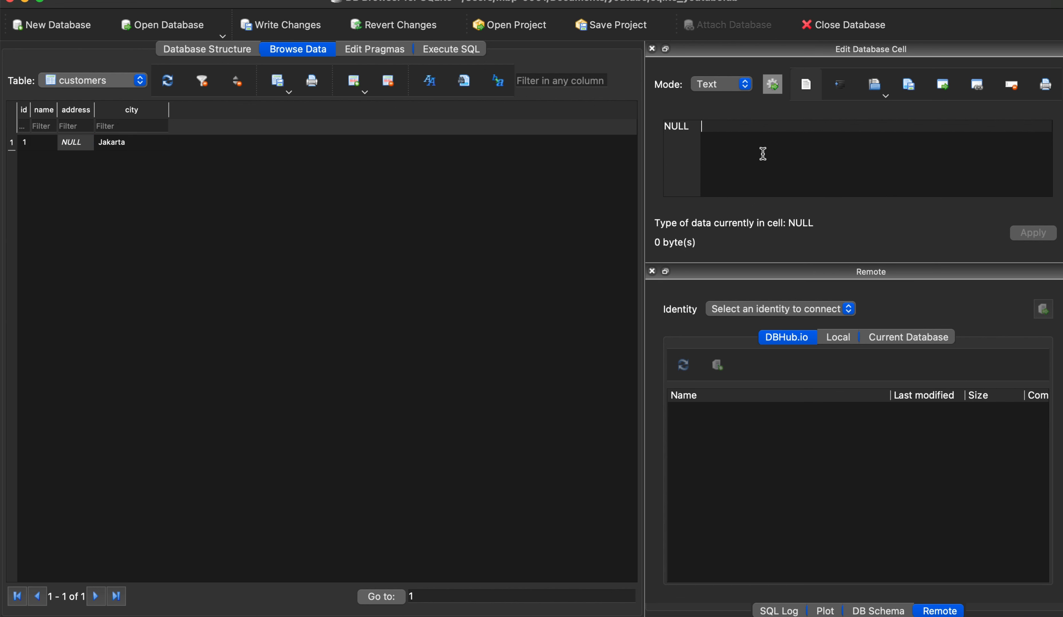
type("street 123")
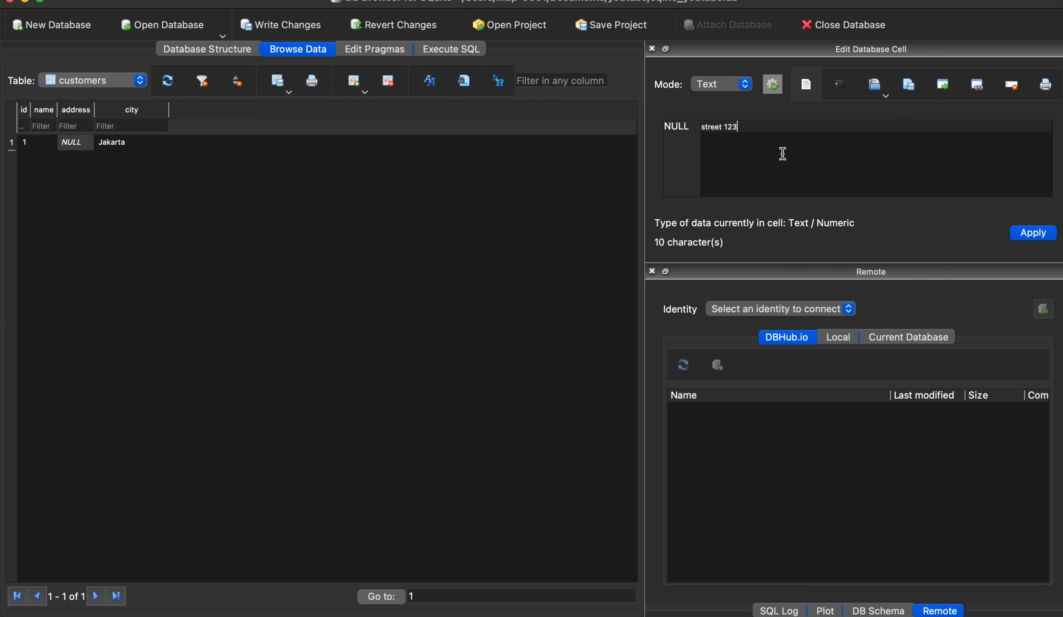
left_click(1026, 231)
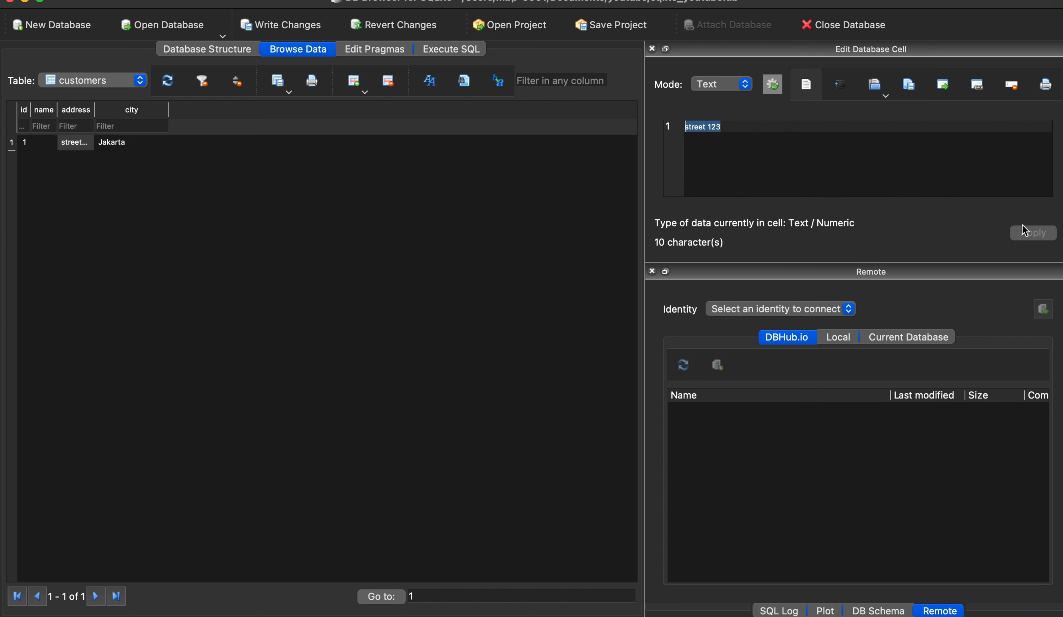
Enter the customer's name in the first record, apply it and write the changes to the database
left_click(49, 146)
left_click(750, 162)
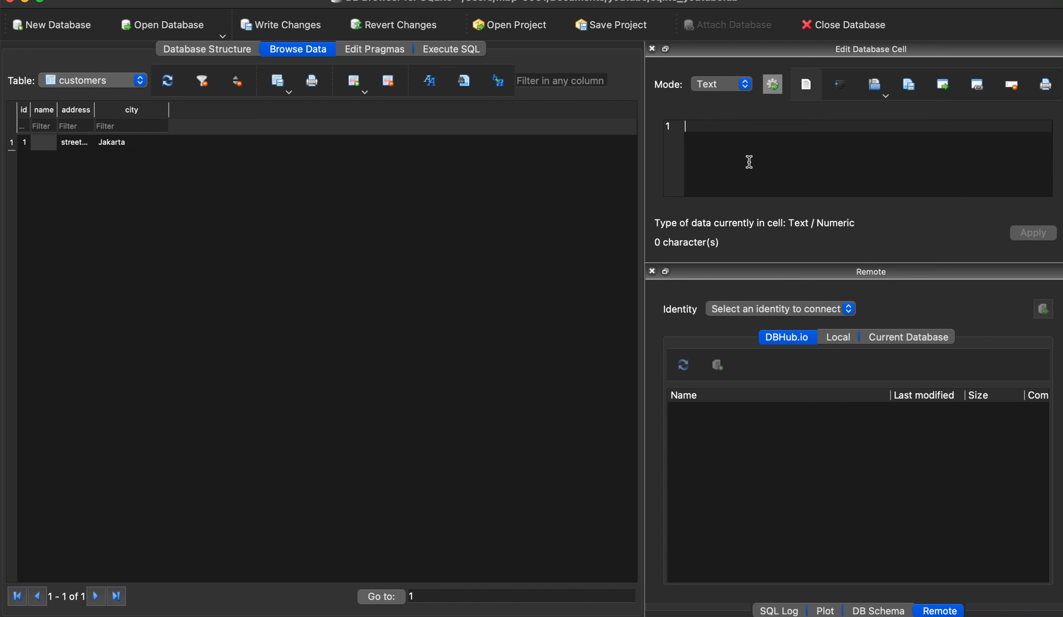
type("yusuf")
left_click(1029, 233)
key("super+s")
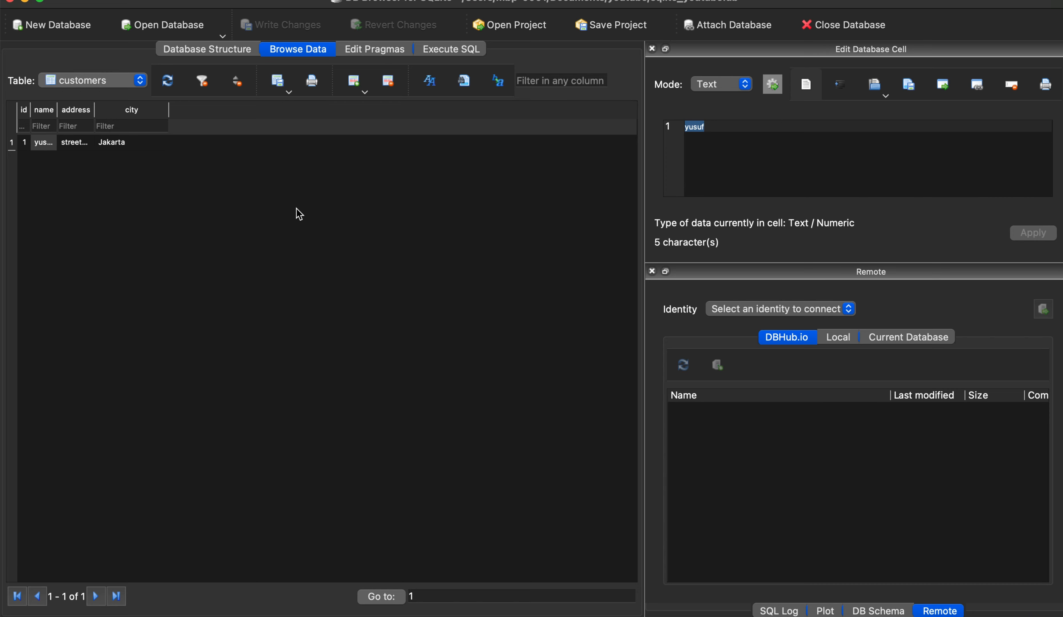
Switch to the FlutterFlow project in Chrome and set the database name to sqliteyoutube in its SQLite settings
key("super+Tab")
key("super+Tab")
key("super+Tab")
key("super+shift+Tab")
key("super+shift+Tab")
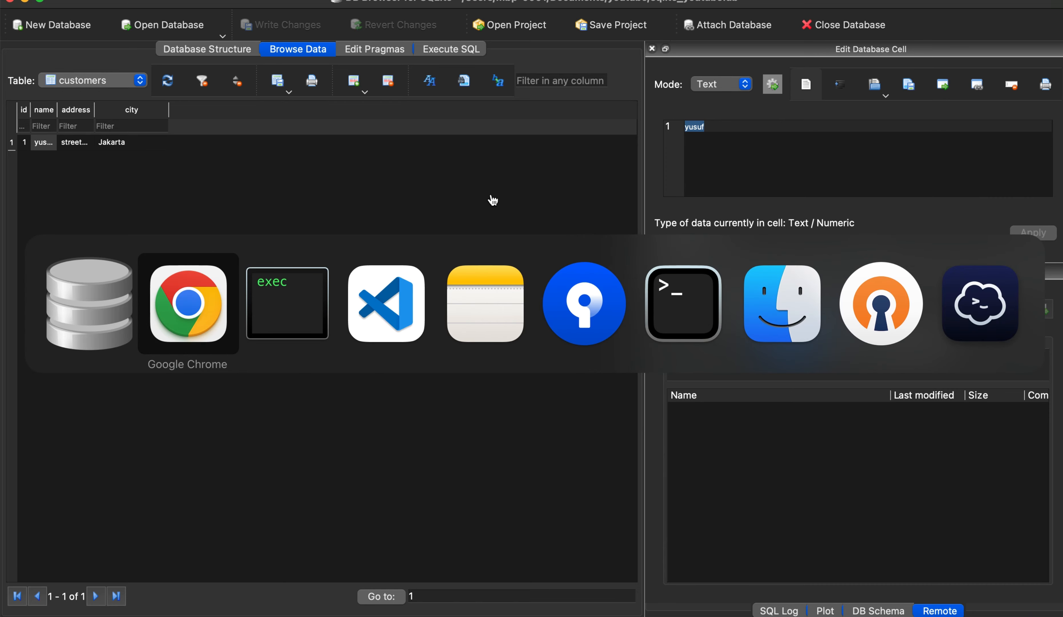
key("ctrl+Tab")
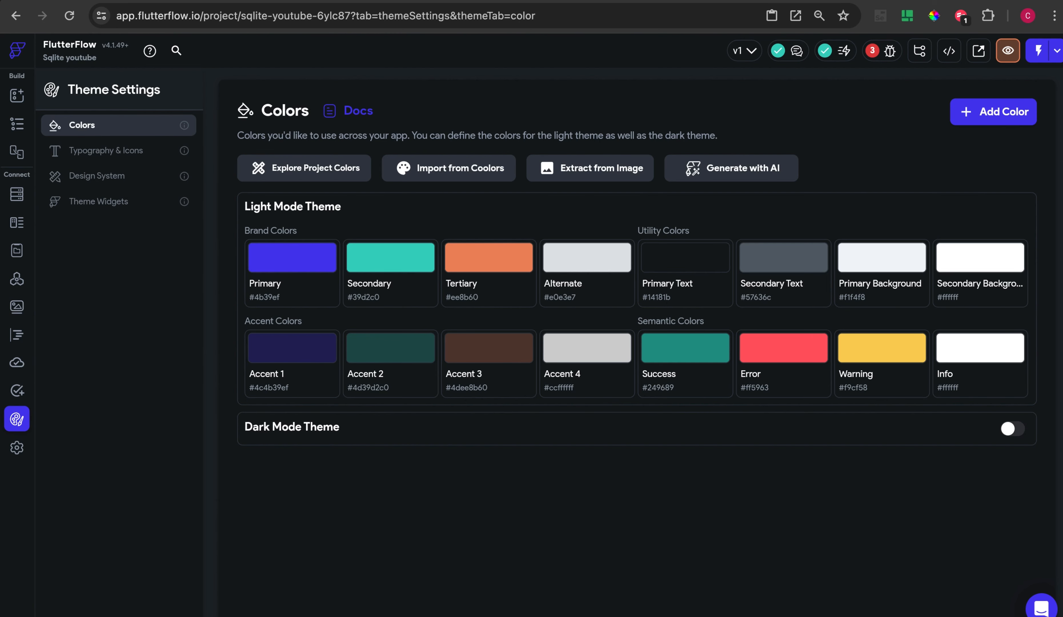
left_click(17, 447)
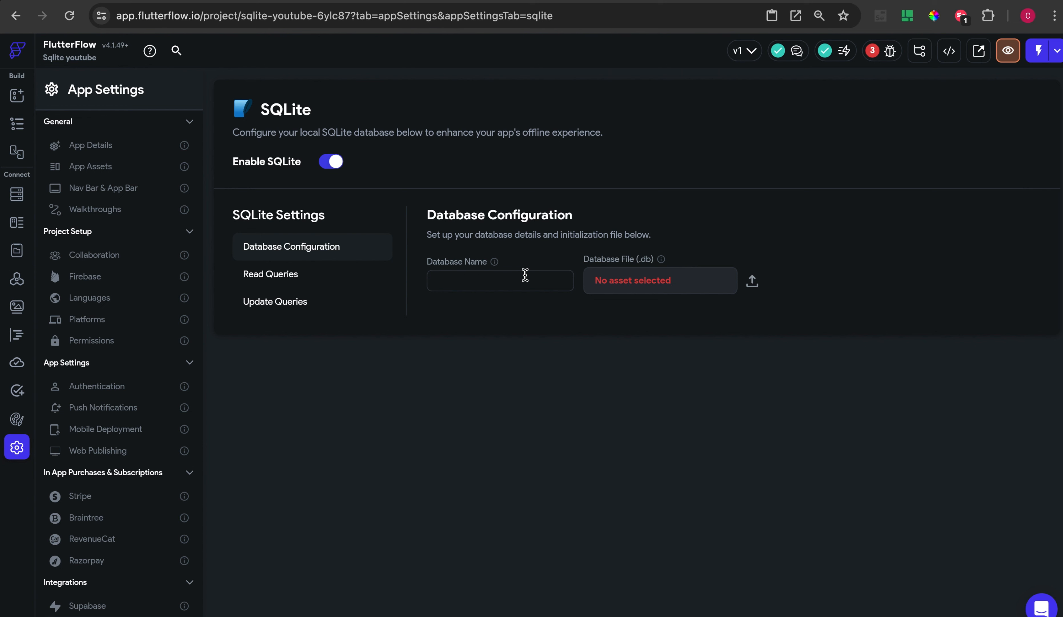
type("sqliteyoutube")
Upload sqlite_youtube.db from the youtube folder in Documents as the SQLite database file
left_click(681, 285)
left_click(753, 281)
left_click(753, 281)
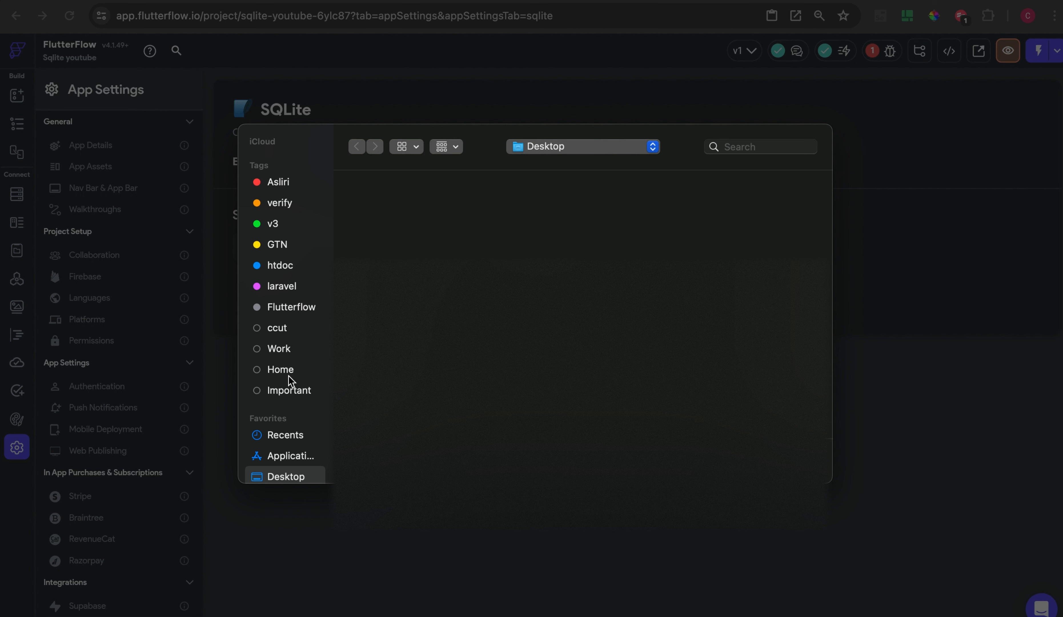
scroll(288, 376, "down", 3)
left_click(287, 444)
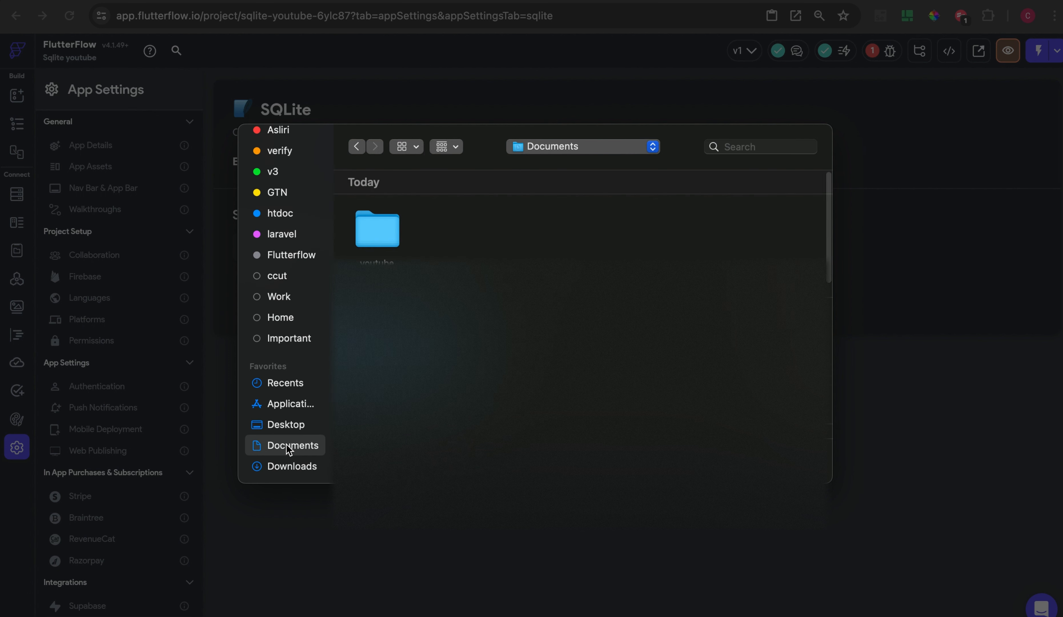
double_click(378, 231)
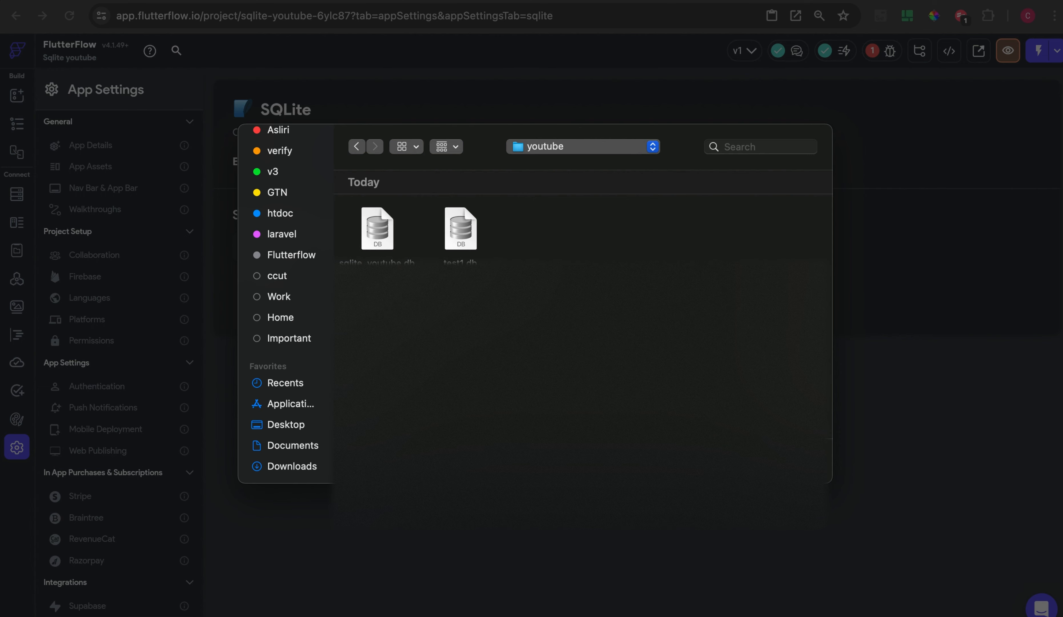
double_click(370, 230)
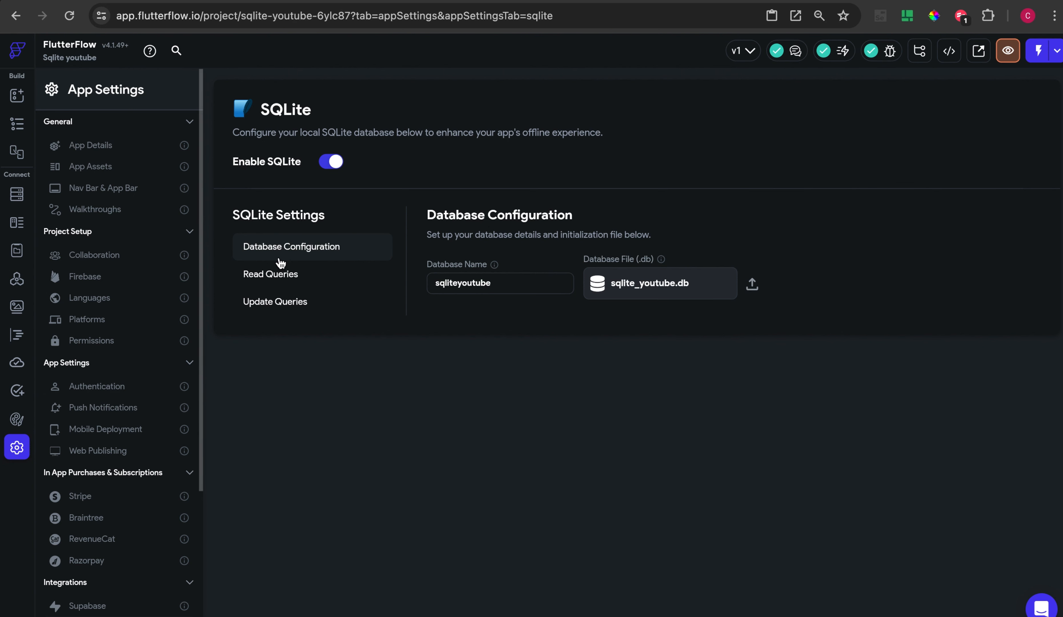
Create a SQLite read query named read customer with the statement select * from customers
left_click(275, 276)
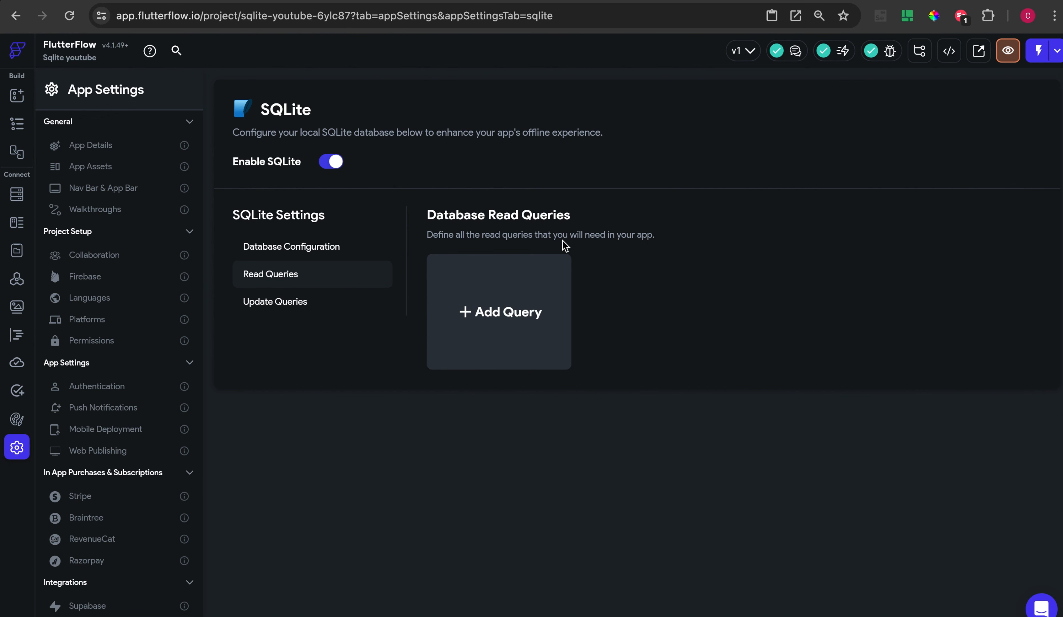
left_click(495, 299)
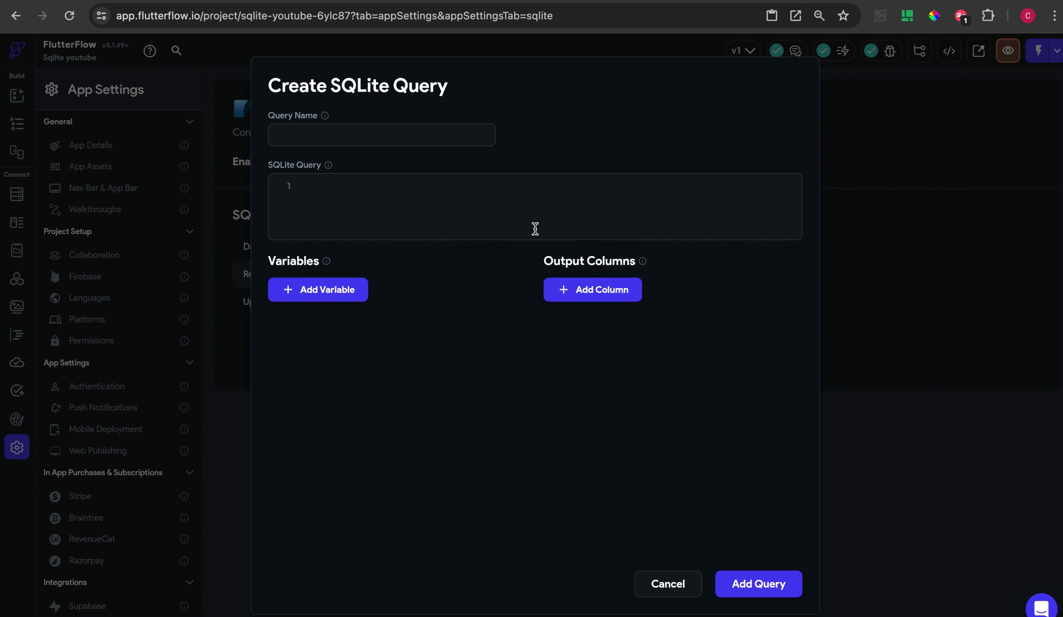
left_click(480, 197)
left_click(381, 134)
type("rea")
type("d customer")
type("select")
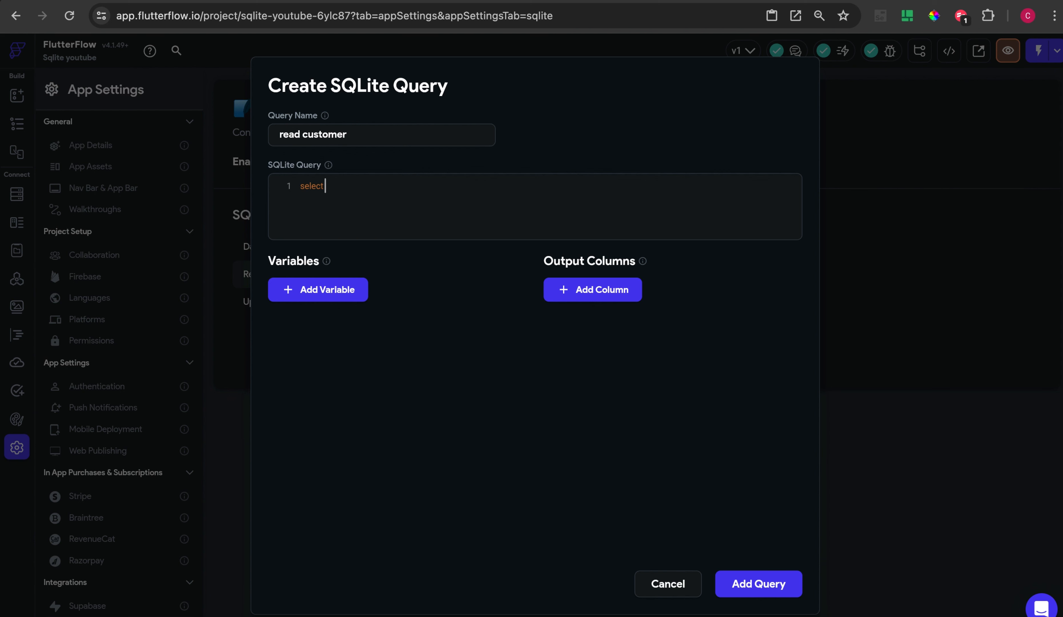
type(" * from customers")
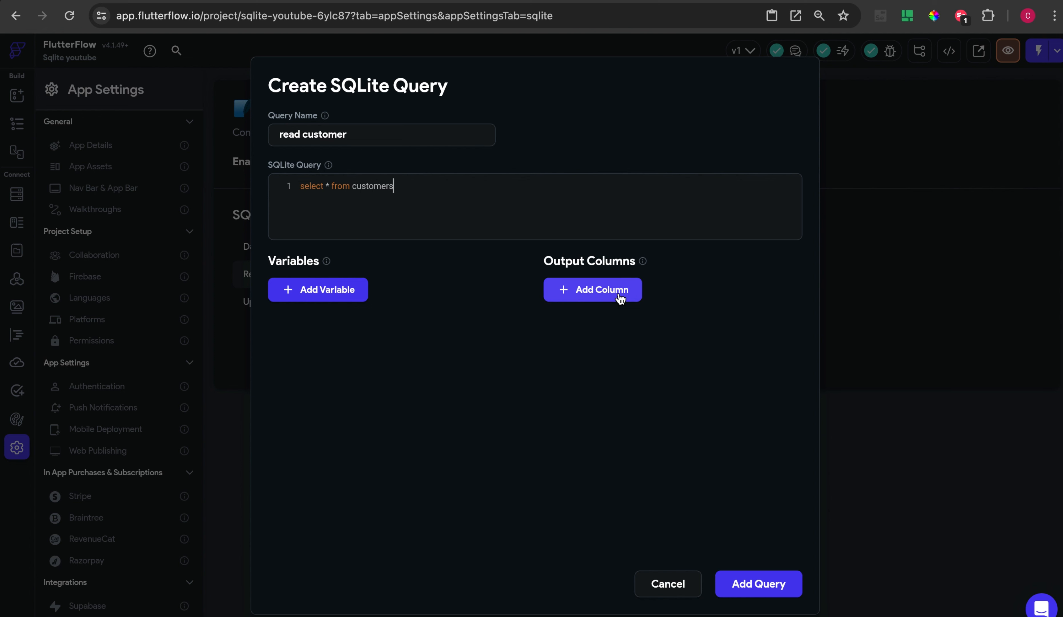
Add an Integer output column named id to the read customer query
left_click(588, 293)
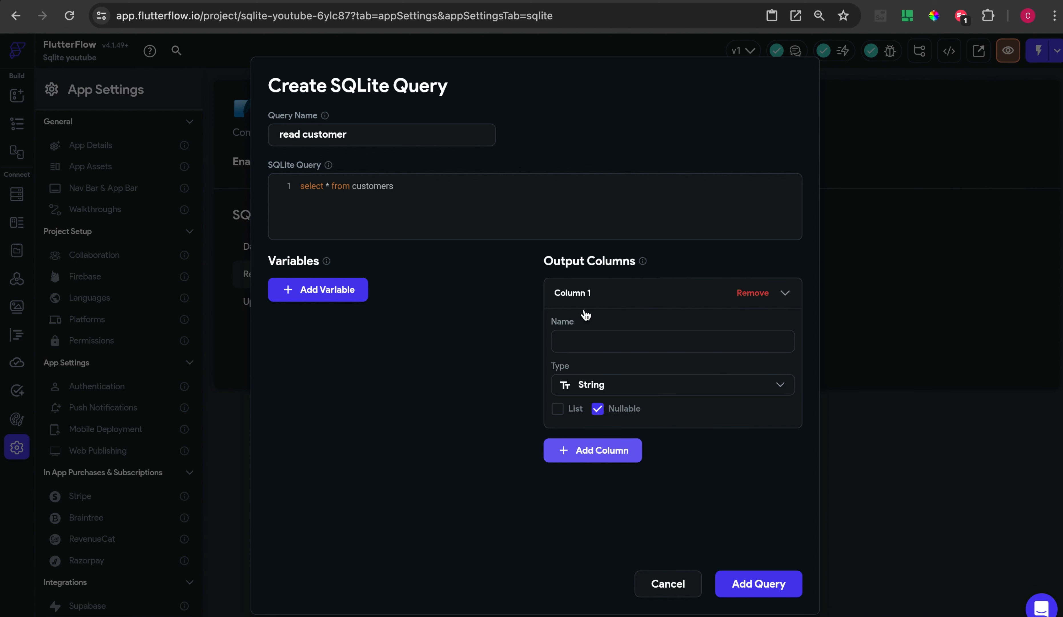
type("id")
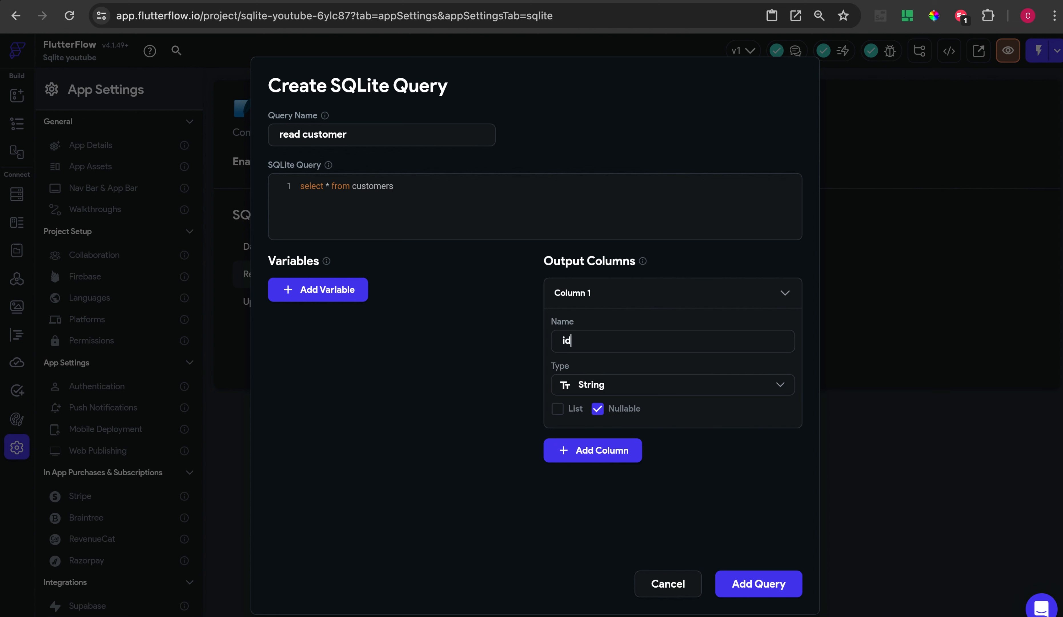
left_click(610, 385)
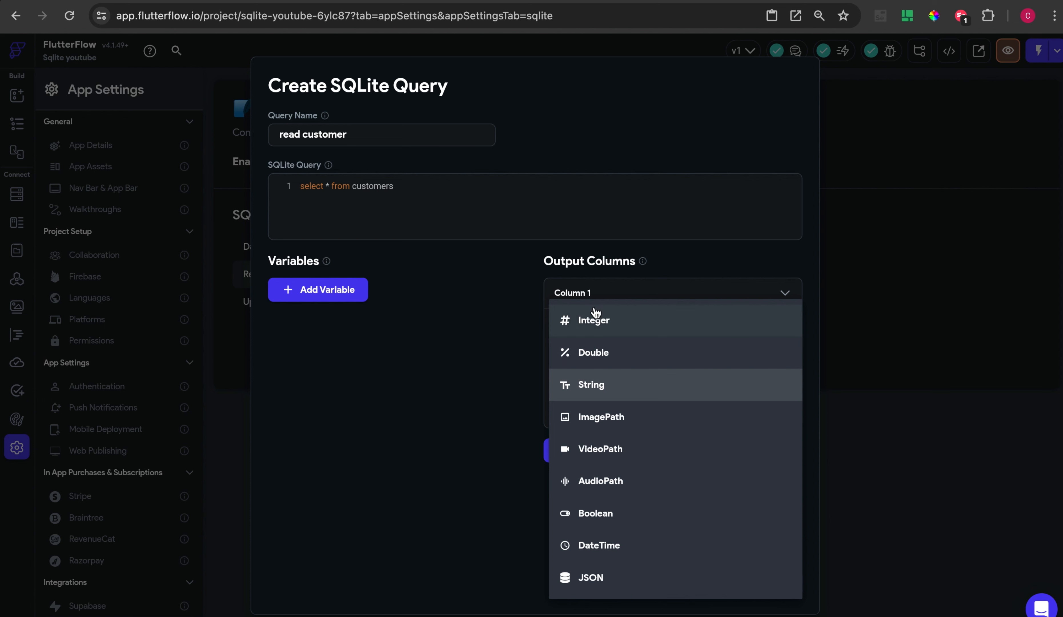
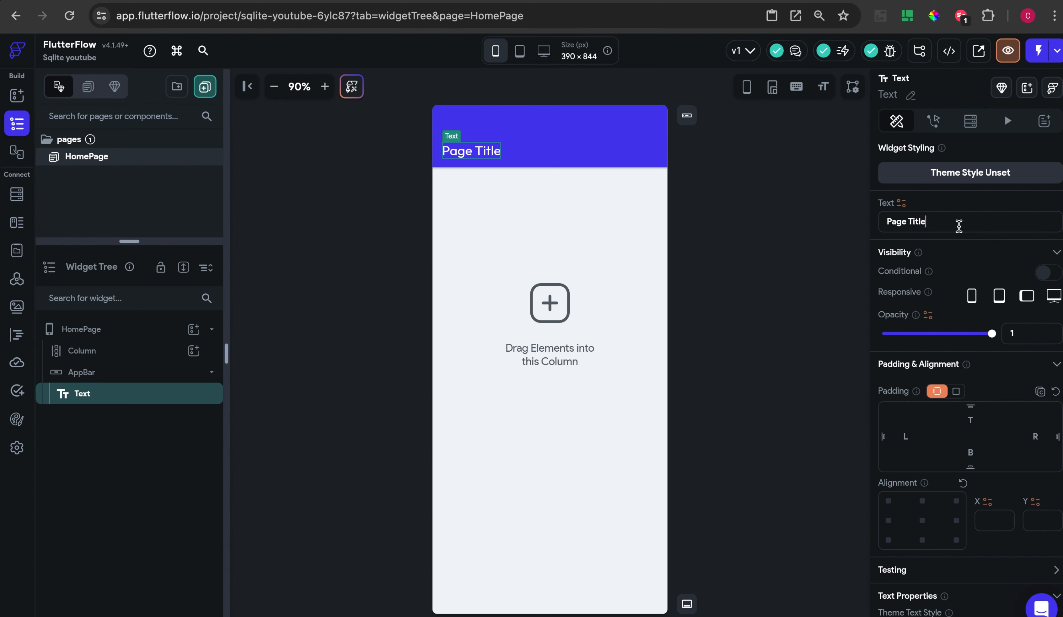
Set the app bar's title text to Customers and add an IconButton at the far end of the app bar
key("ctrl+a")
type("Customers")
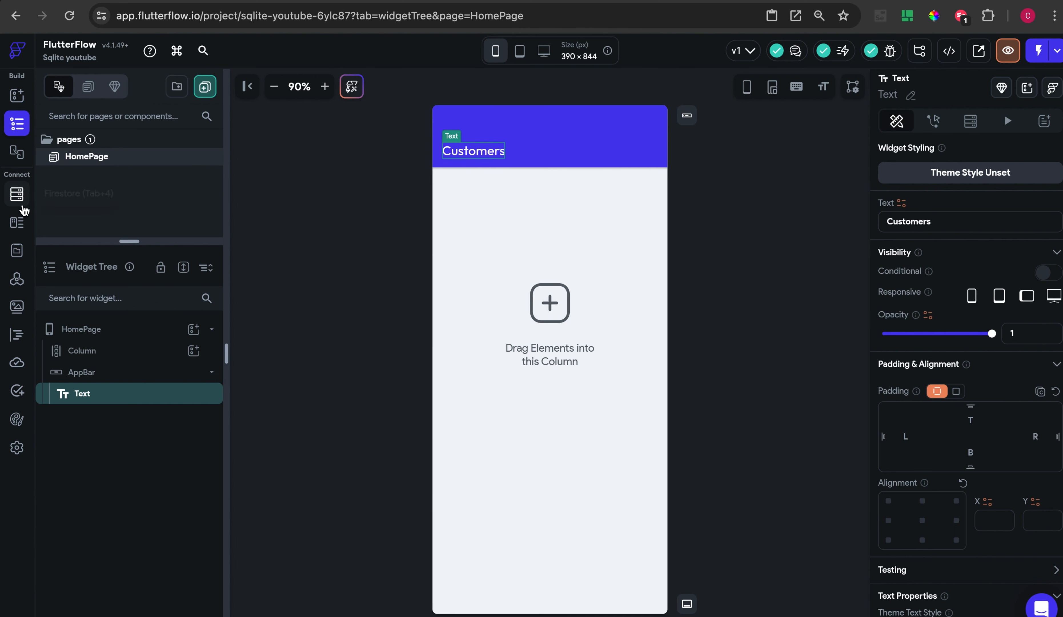
left_click(17, 94)
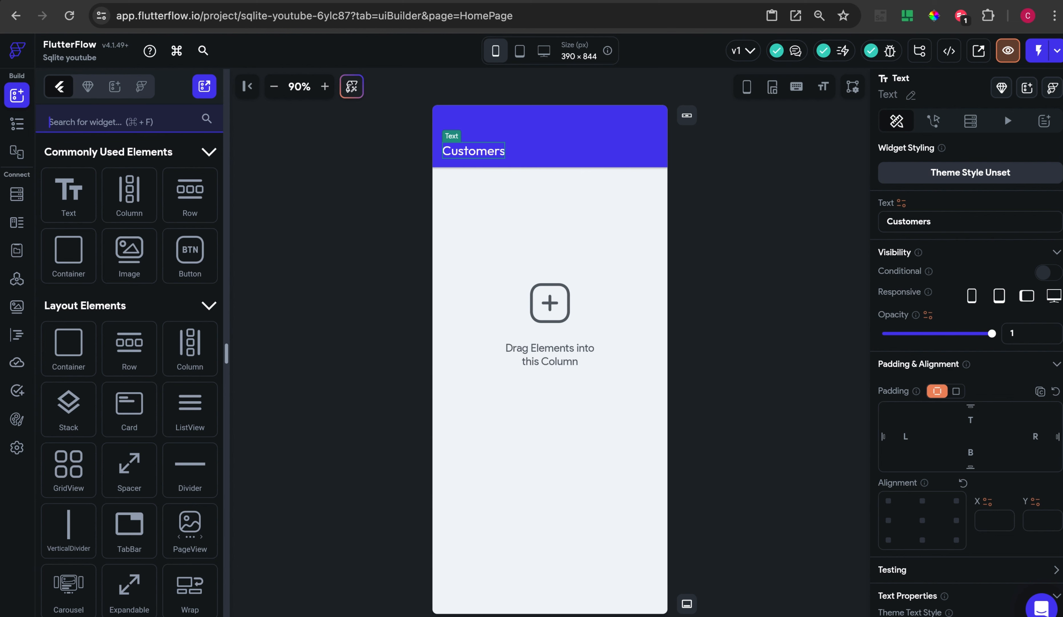
type("icon")
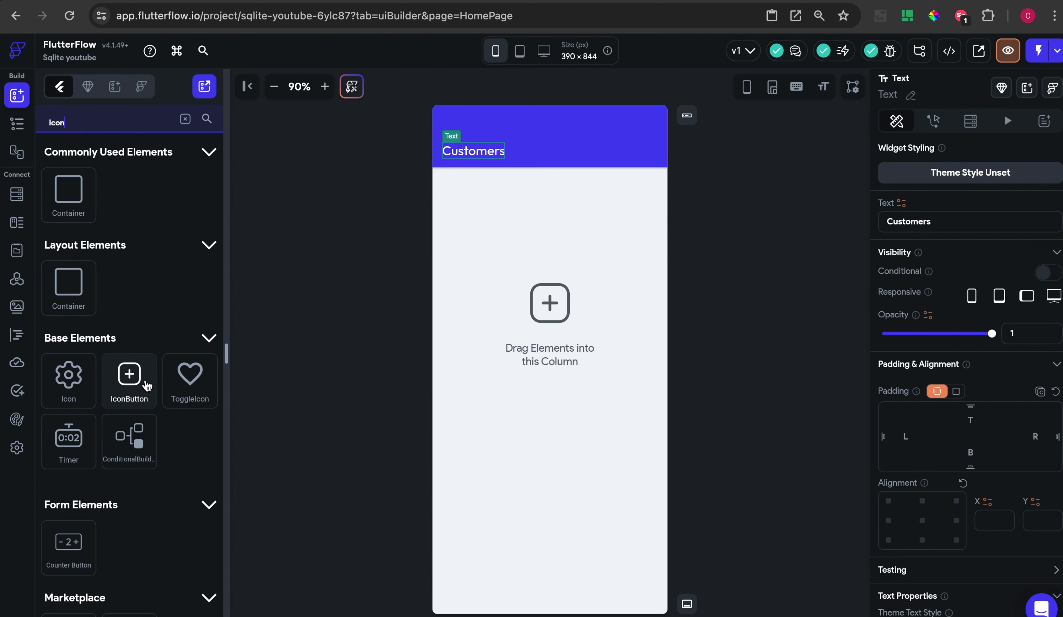
left_click_drag(147, 386, 648, 150)
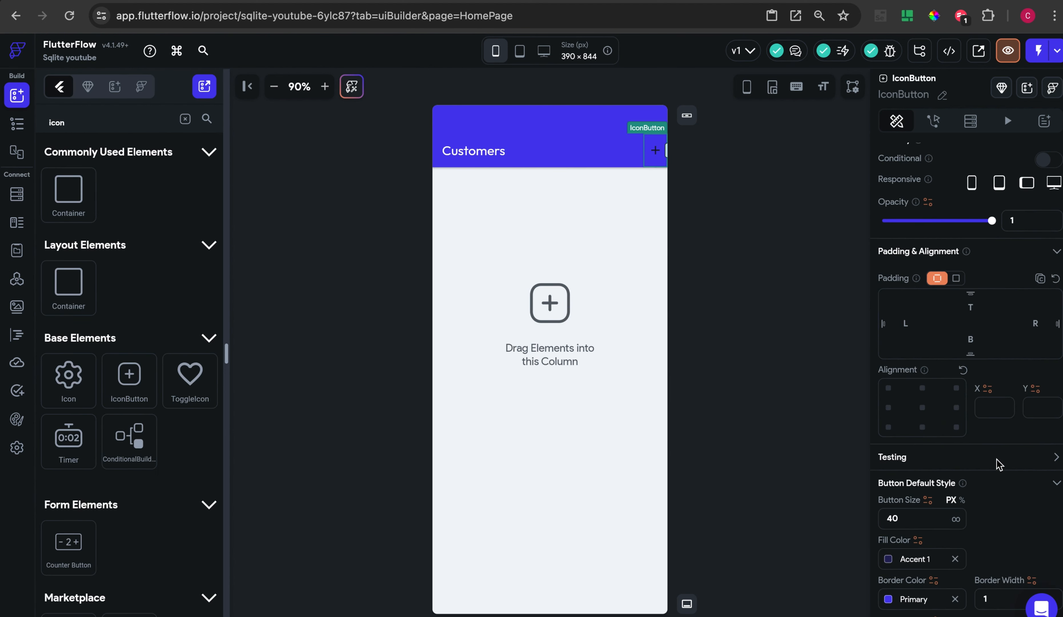
Remove the IconButton's fill and border colors and set its icon color to Primary Background
scroll(999, 464, "down", 5)
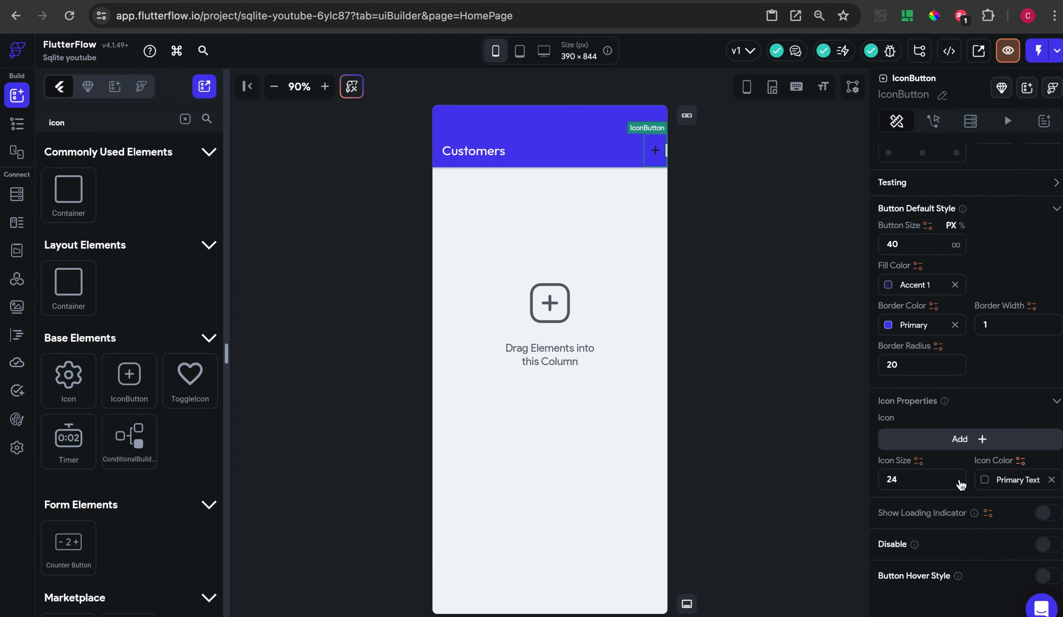
left_click(956, 285)
left_click(956, 325)
left_click(987, 481)
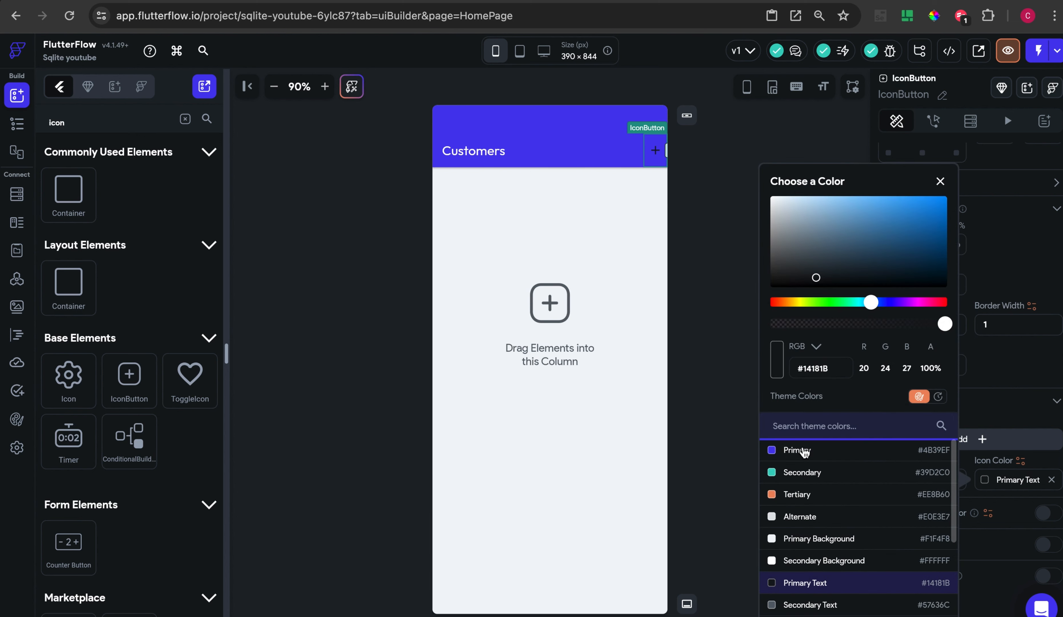
left_click(797, 543)
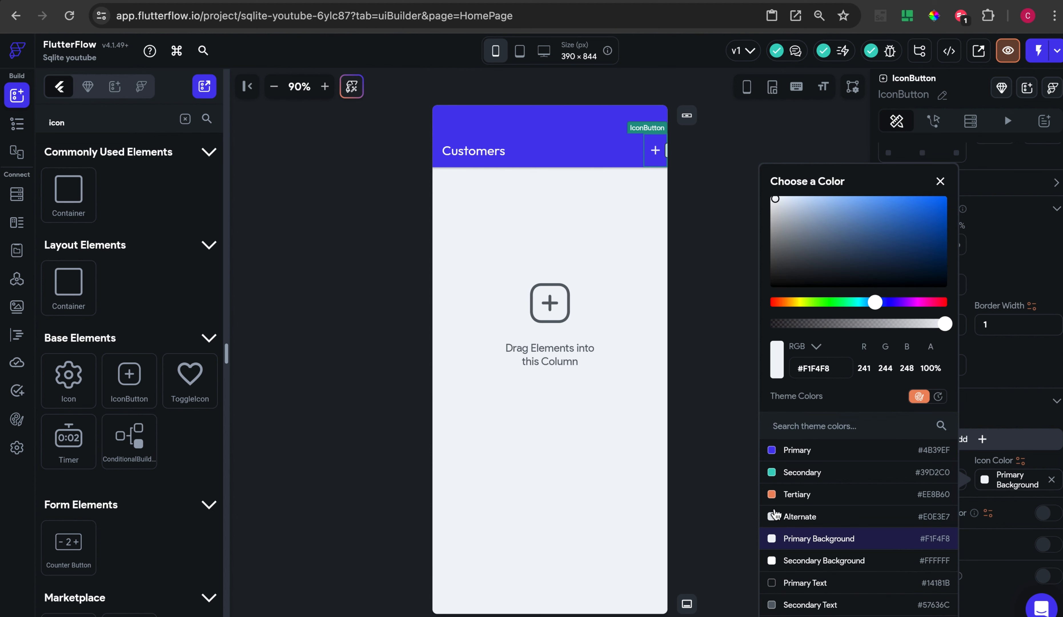
left_click(699, 358)
Add a ListView inside the HomePage Column and place a ListTile within that ListView
left_click(17, 123)
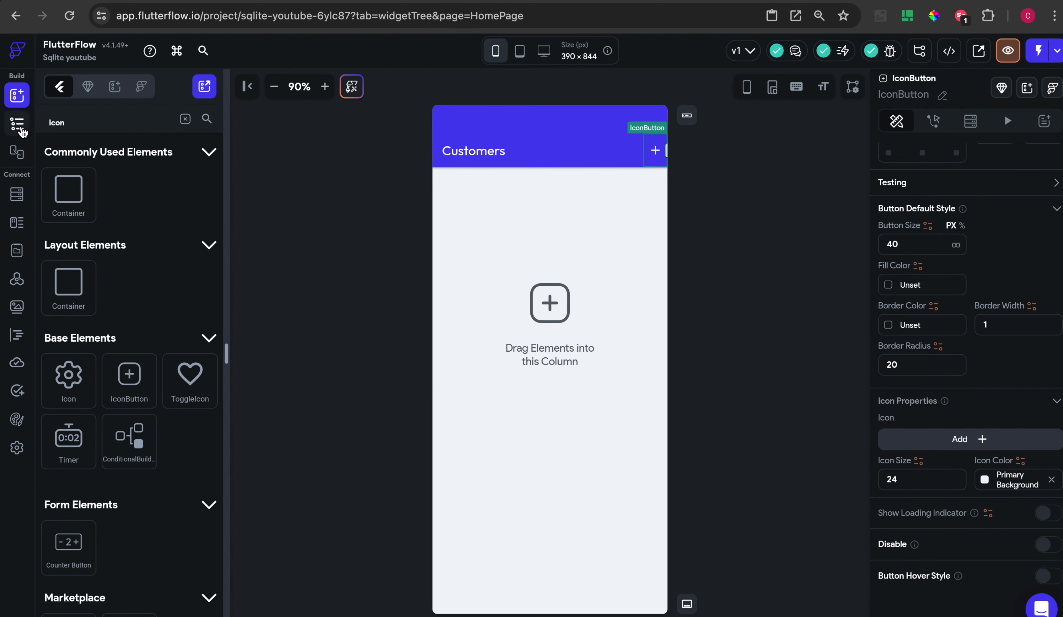
left_click(127, 359)
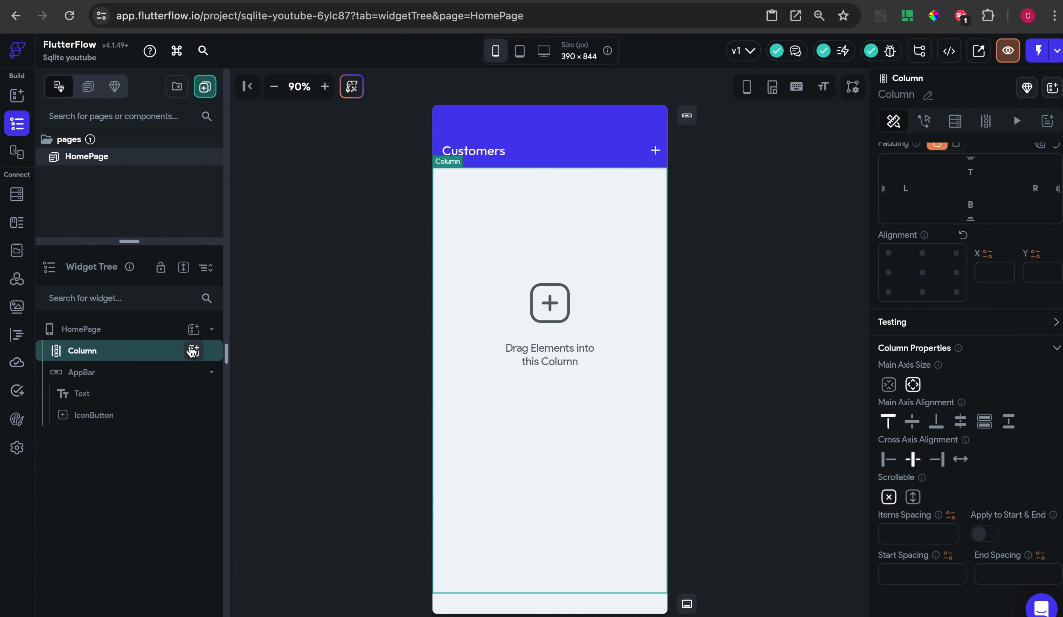
left_click(193, 351)
type("listv")
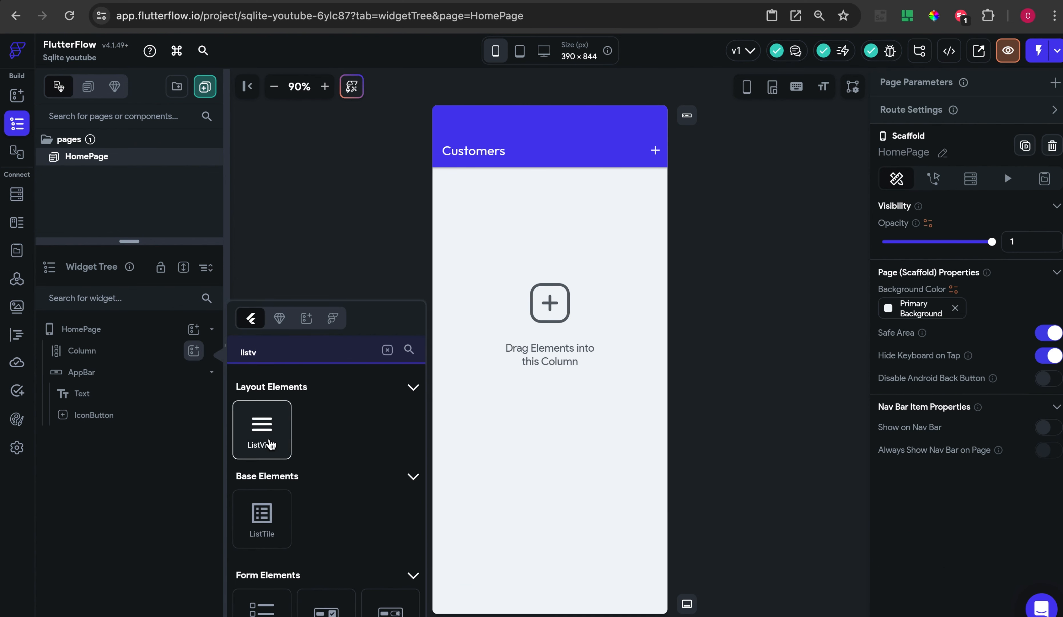
left_click(270, 445)
left_click(194, 373)
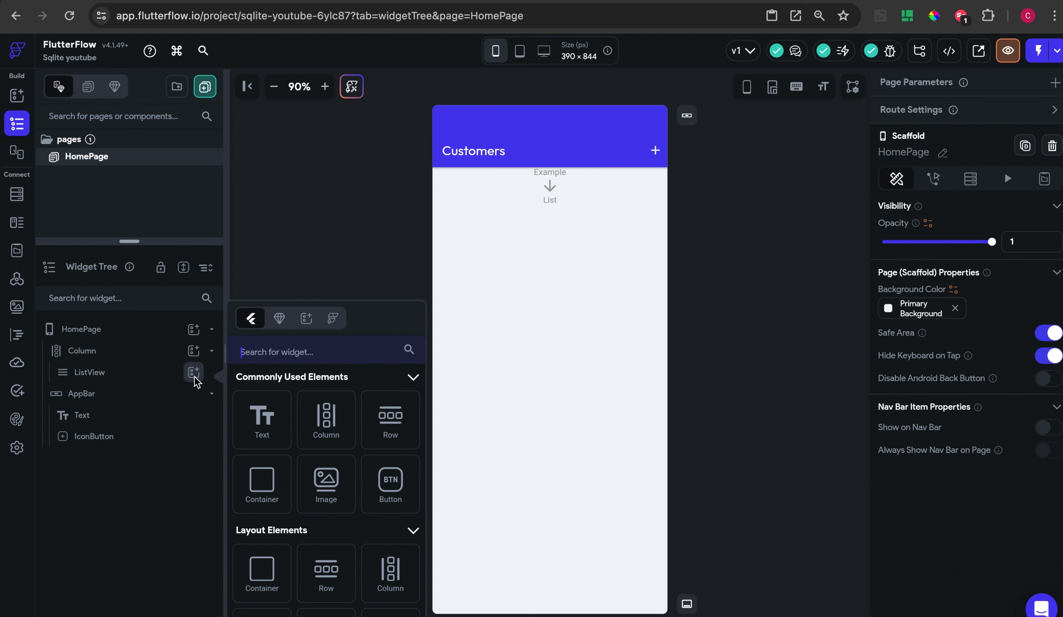
type("listt")
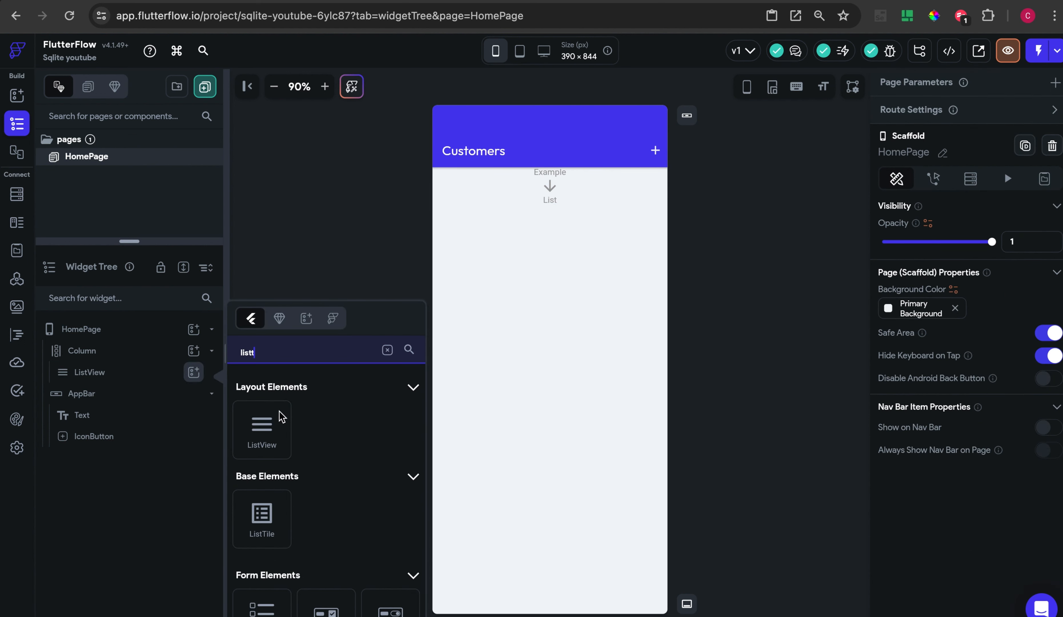
left_click(242, 493)
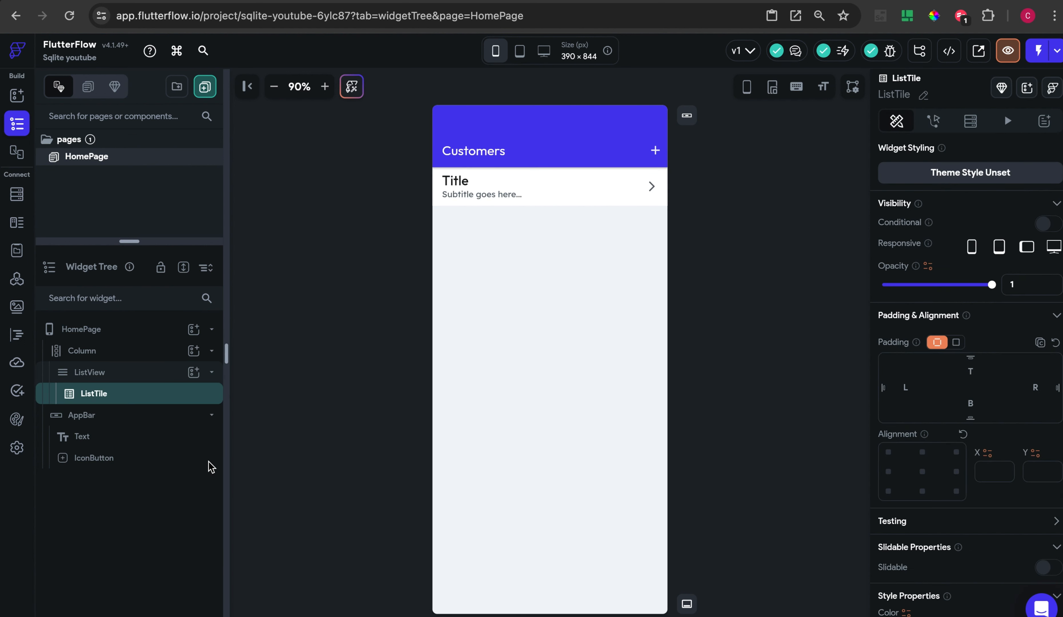
Add a backend query of type SQLite Query to the ListView, using read customer
left_click(124, 376)
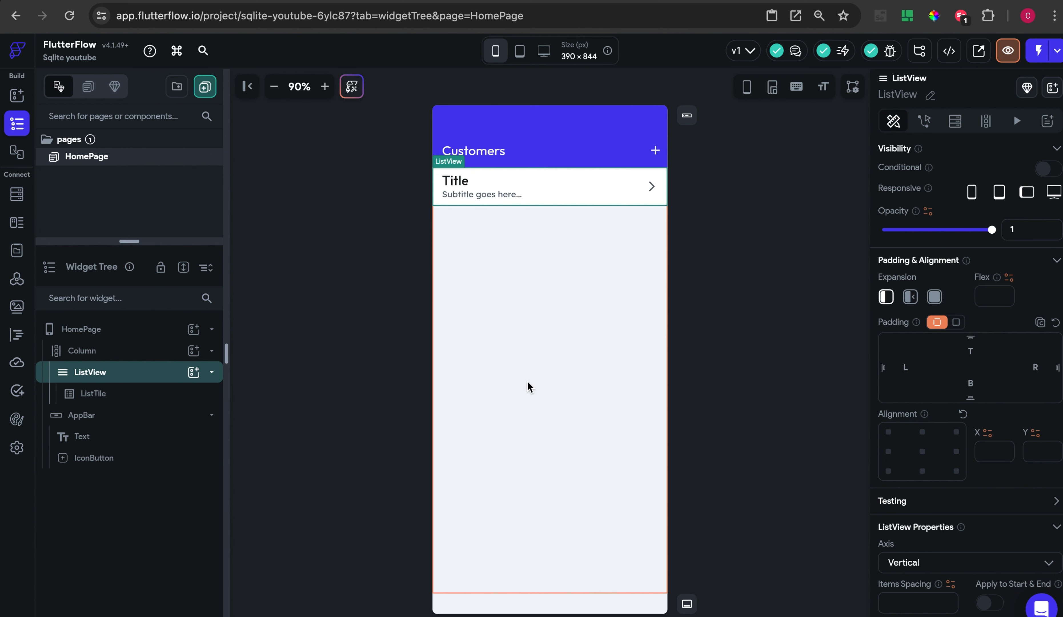
left_click(949, 123)
left_click(912, 161)
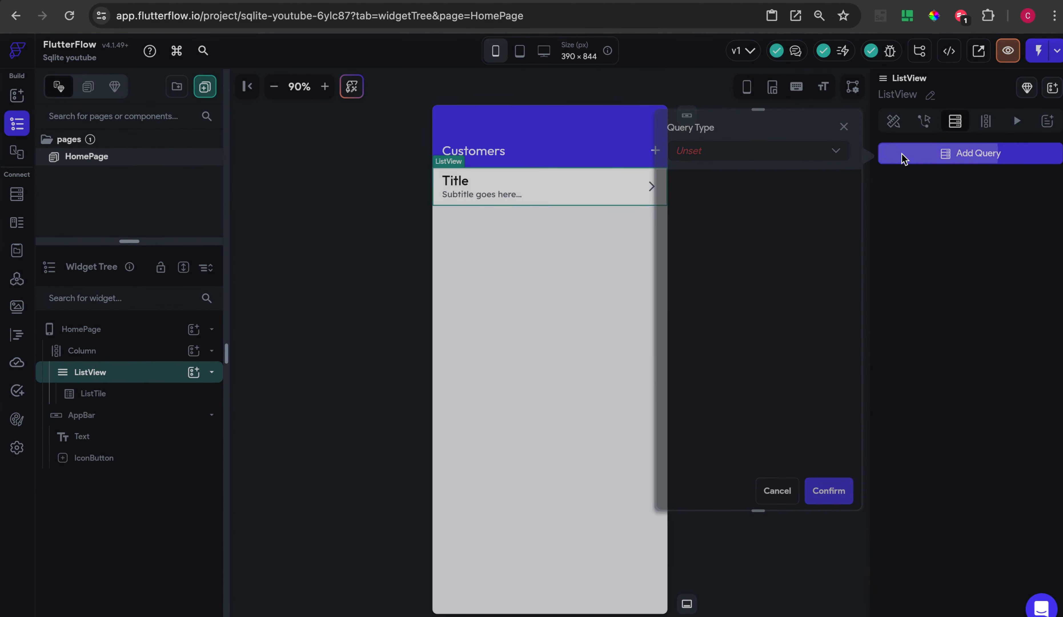
left_click(760, 151)
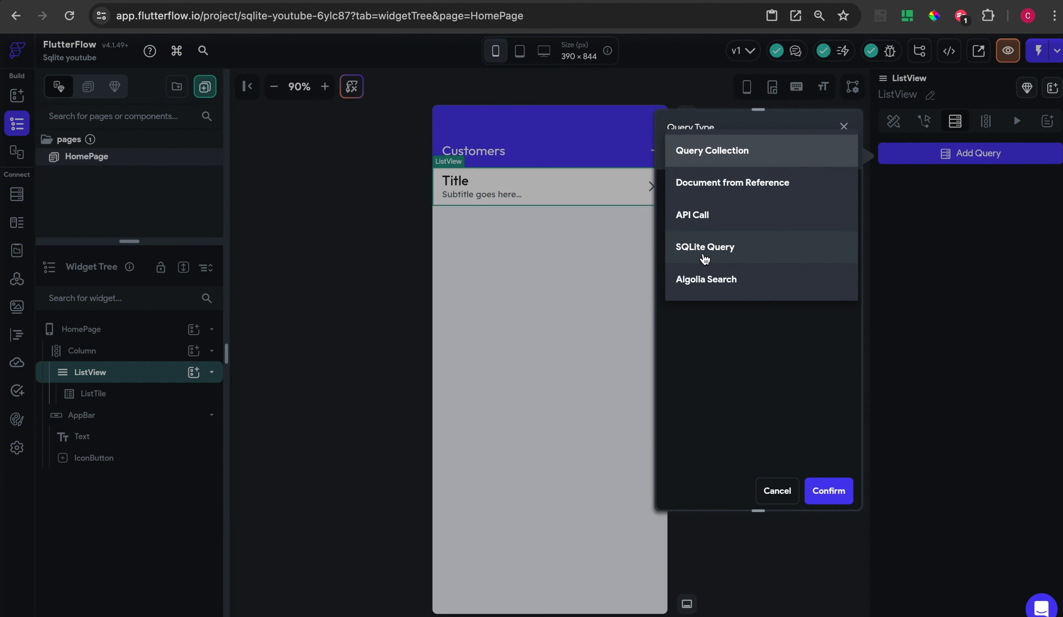
left_click(706, 249)
left_click(706, 217)
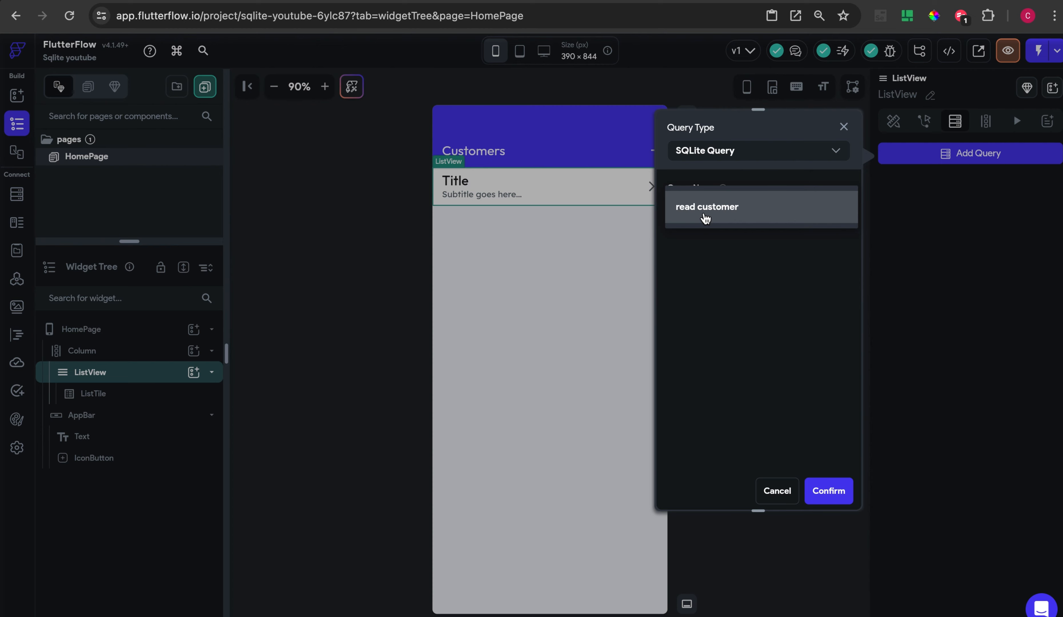
left_click(706, 215)
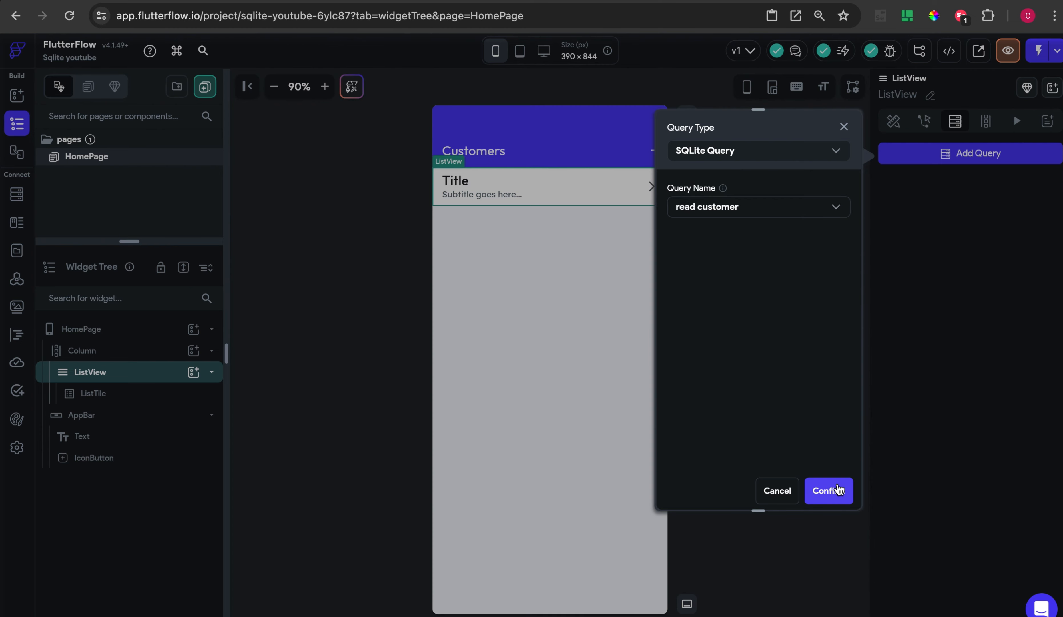
left_click(839, 487)
left_click(653, 413)
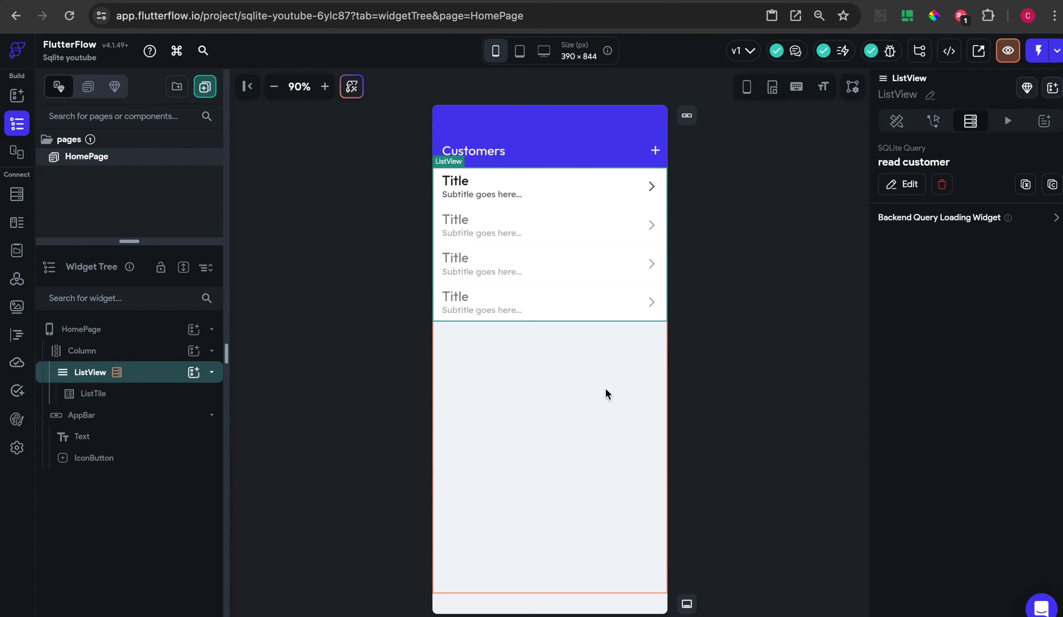
Bind the ListTile's title text to the name field of the read customer Row
left_click(129, 394)
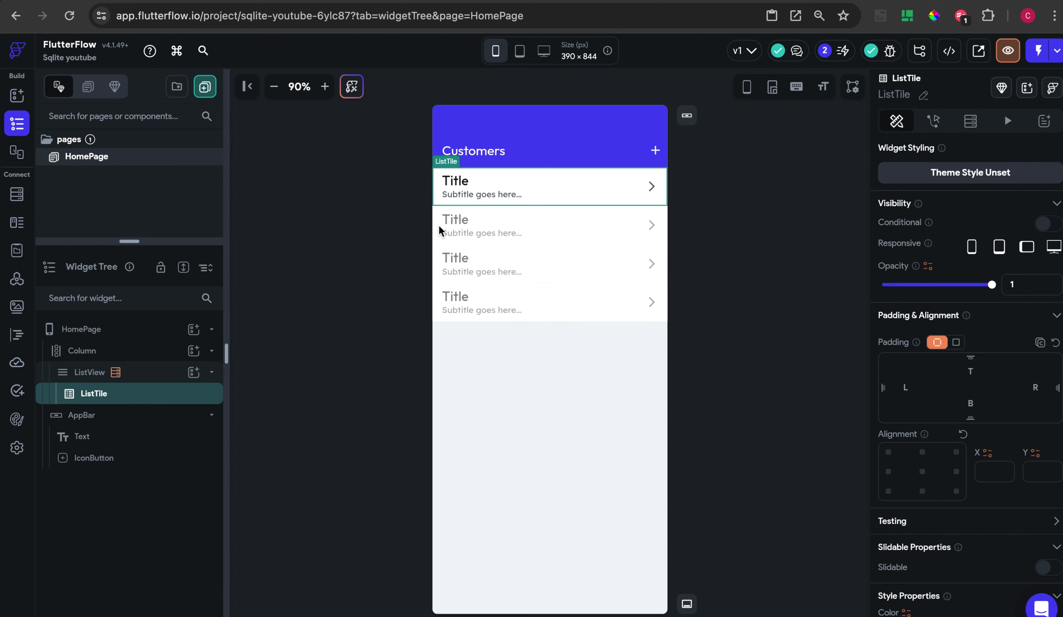
scroll(1000, 435, "down", 10)
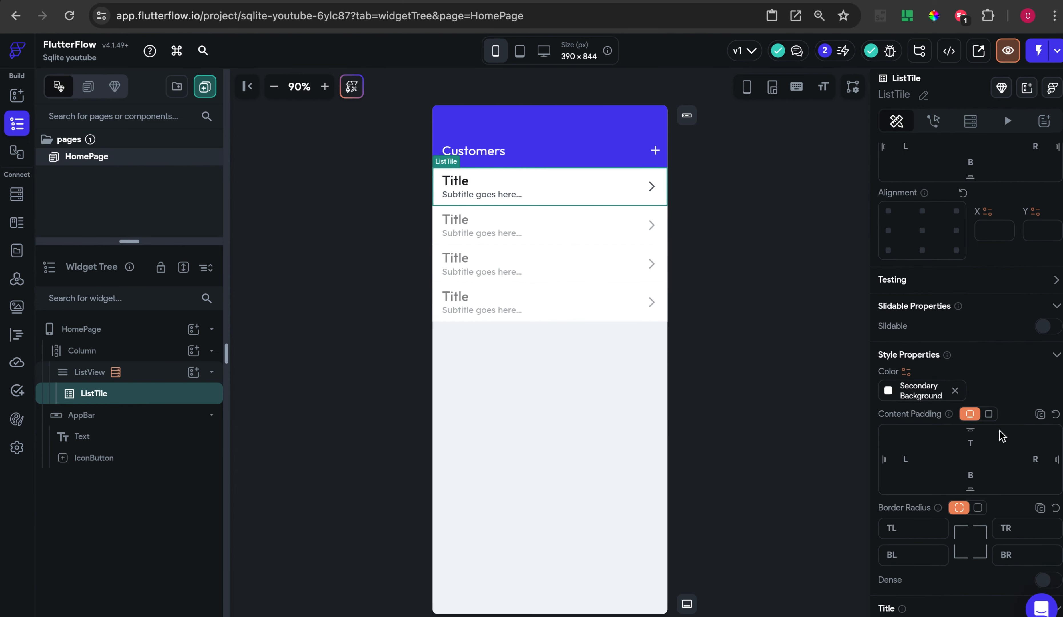
scroll(1003, 435, "down", 3)
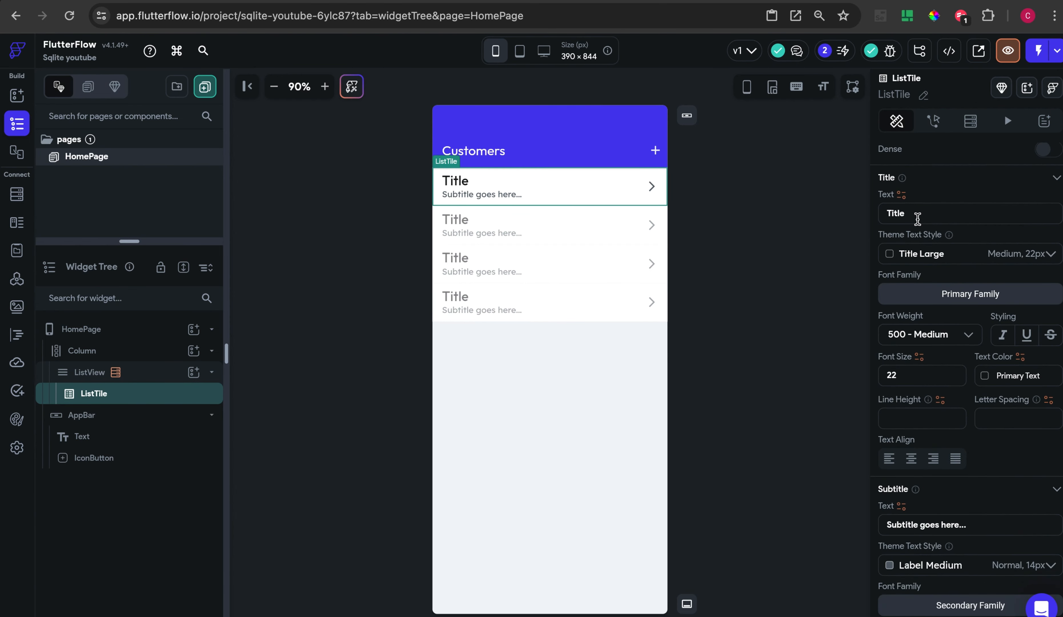
left_click(902, 194)
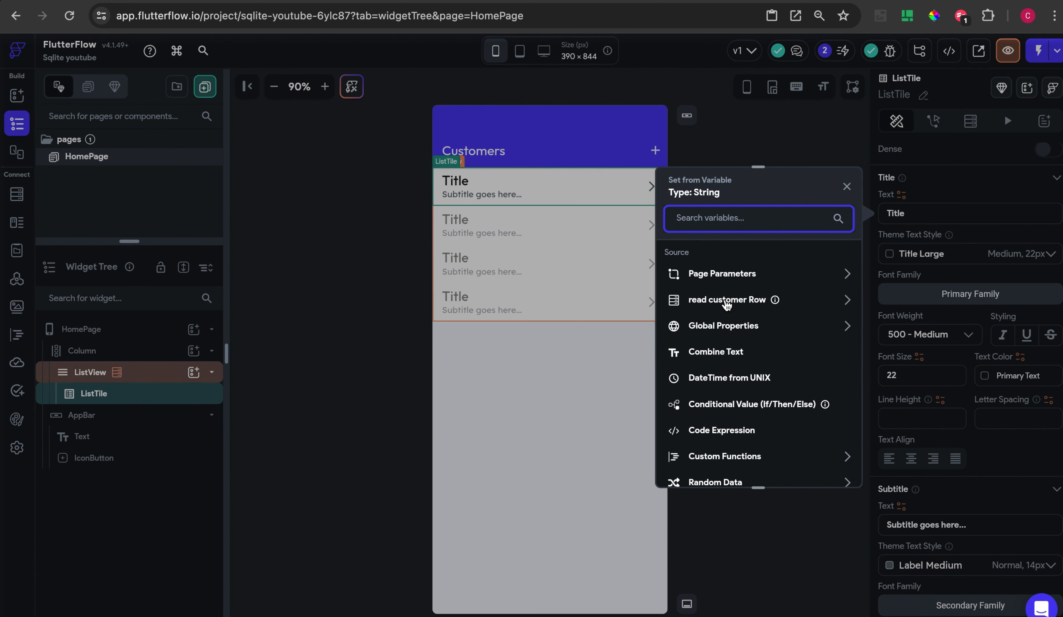
left_click(728, 301)
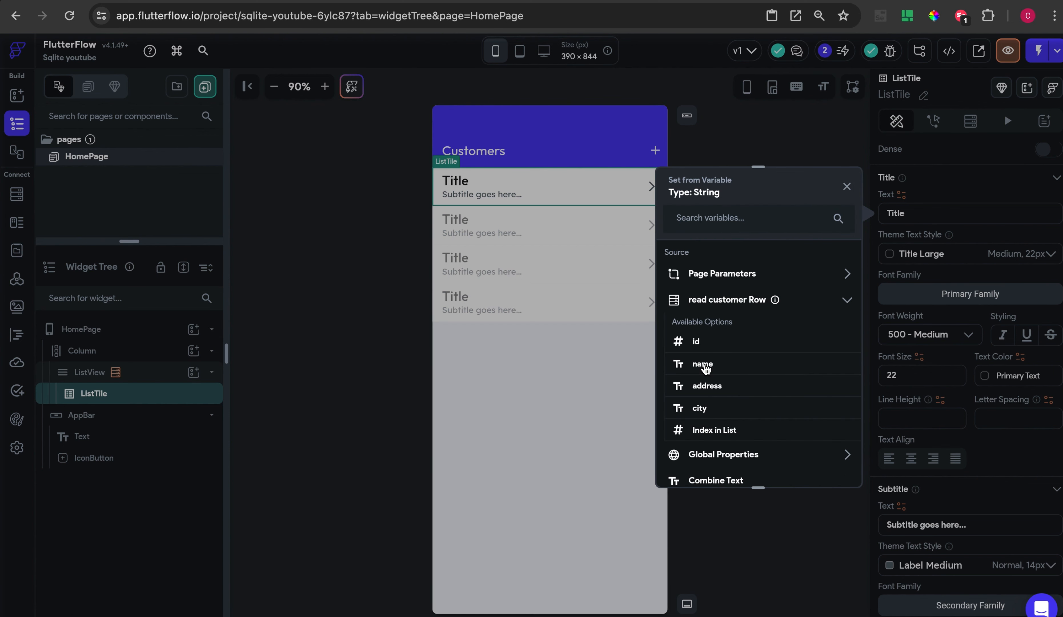
left_click(703, 365)
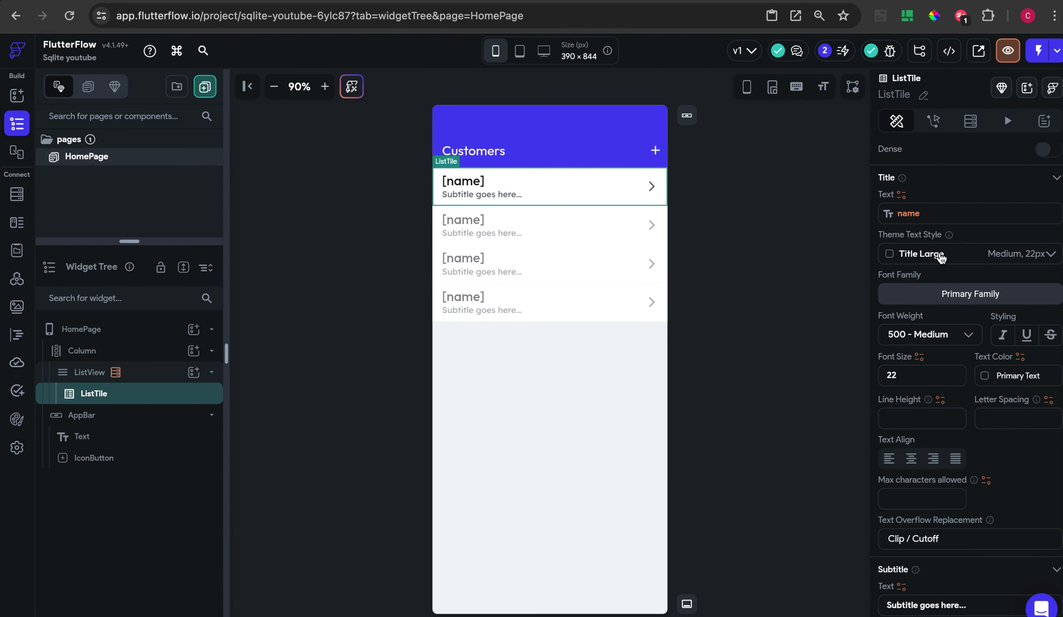
Bind the ListTile's subtitle text to the address field of the read customer Row
scroll(940, 258, "down", 4)
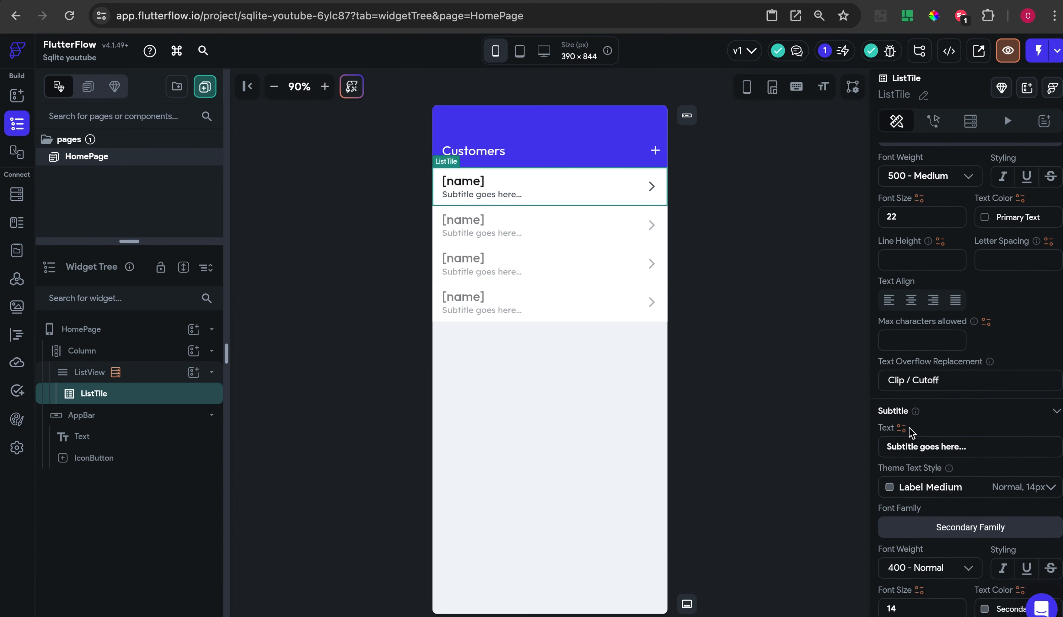
left_click(902, 429)
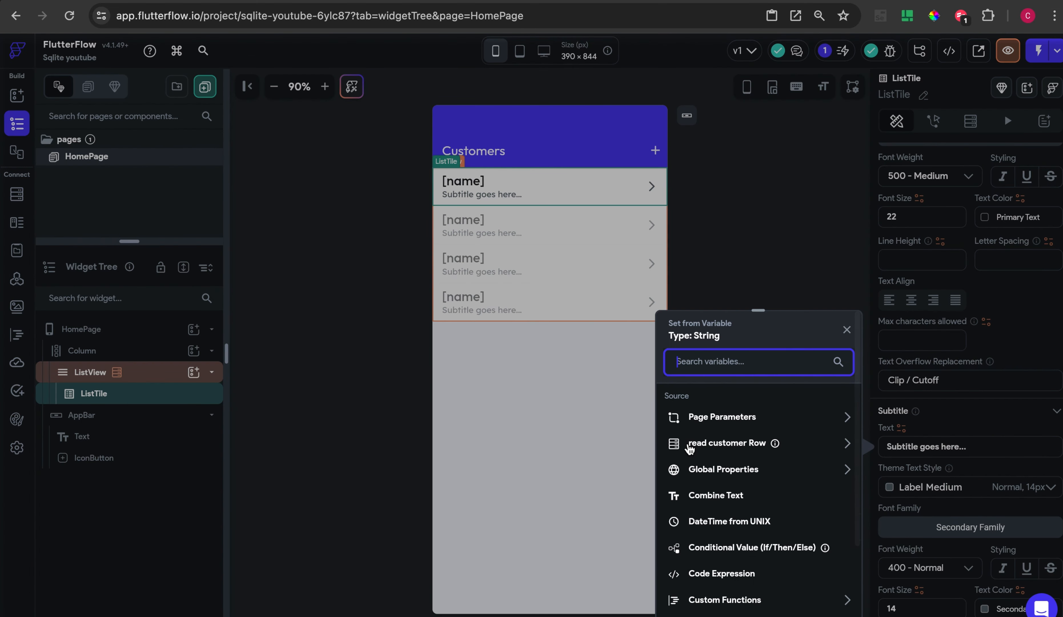
left_click(689, 445)
scroll(689, 450, "down", 3)
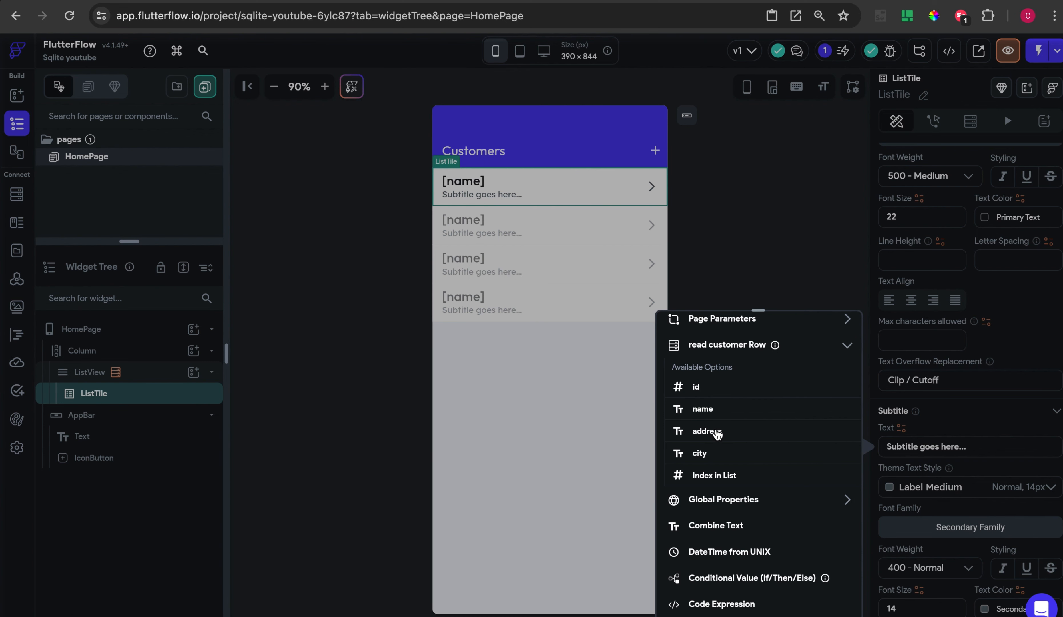
left_click(717, 432)
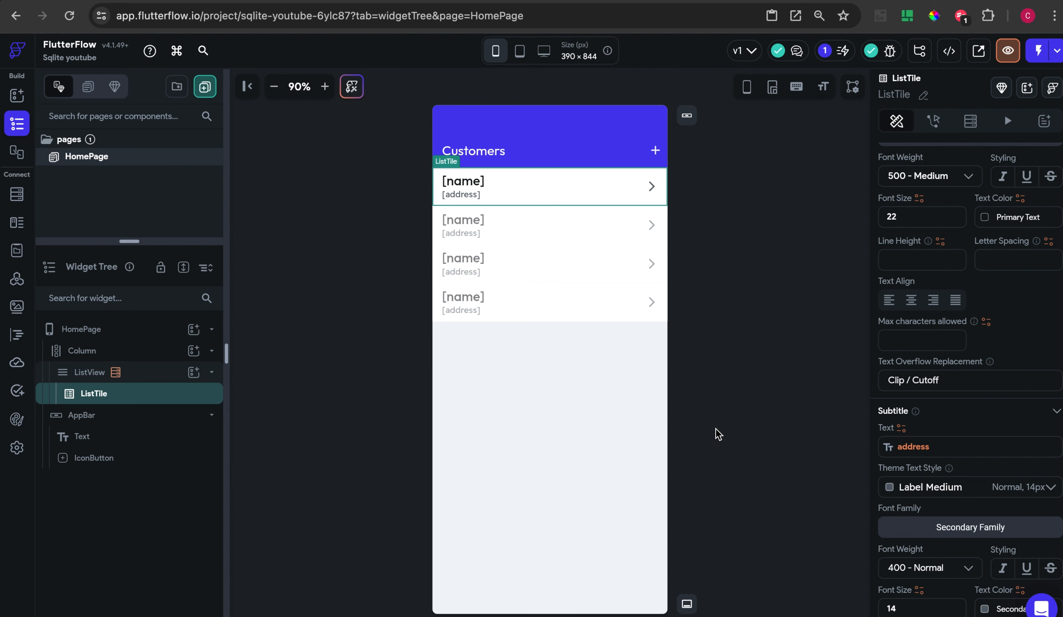
left_click(729, 252)
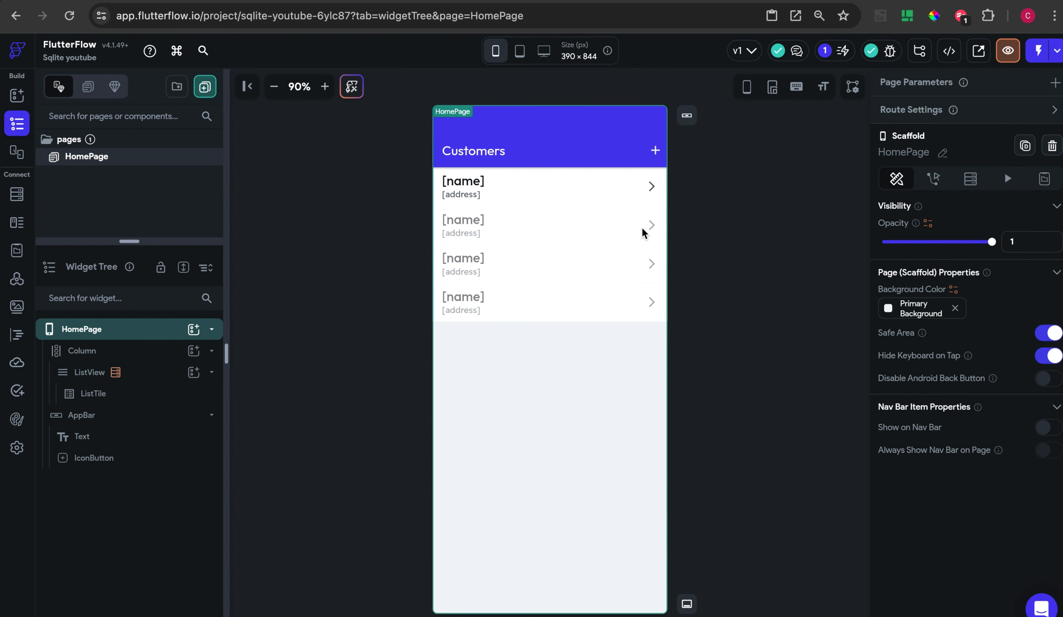
left_click(790, 272)
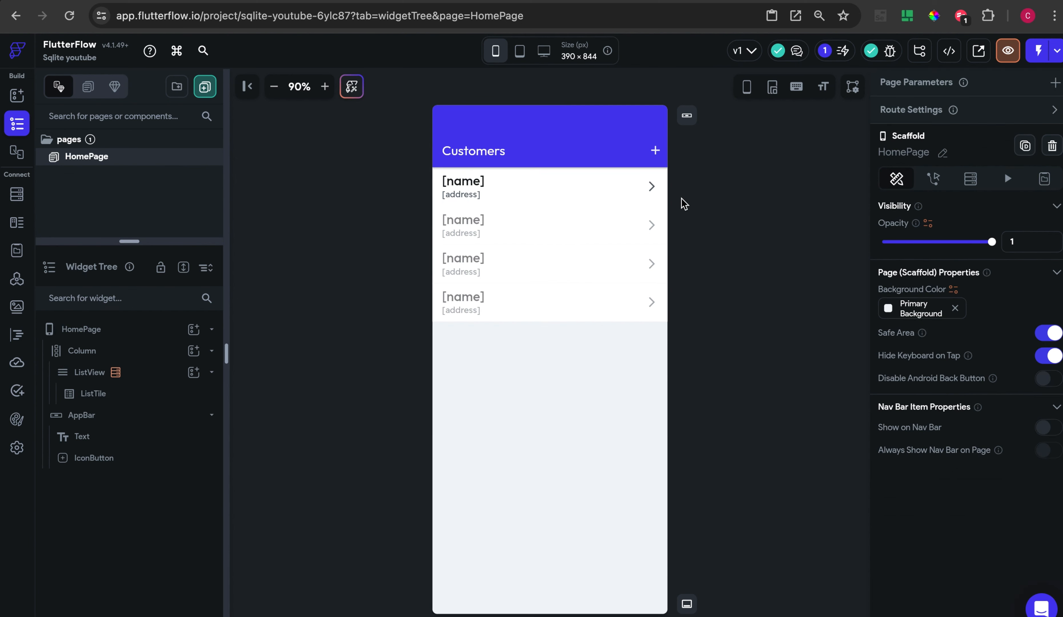
left_click(478, 187)
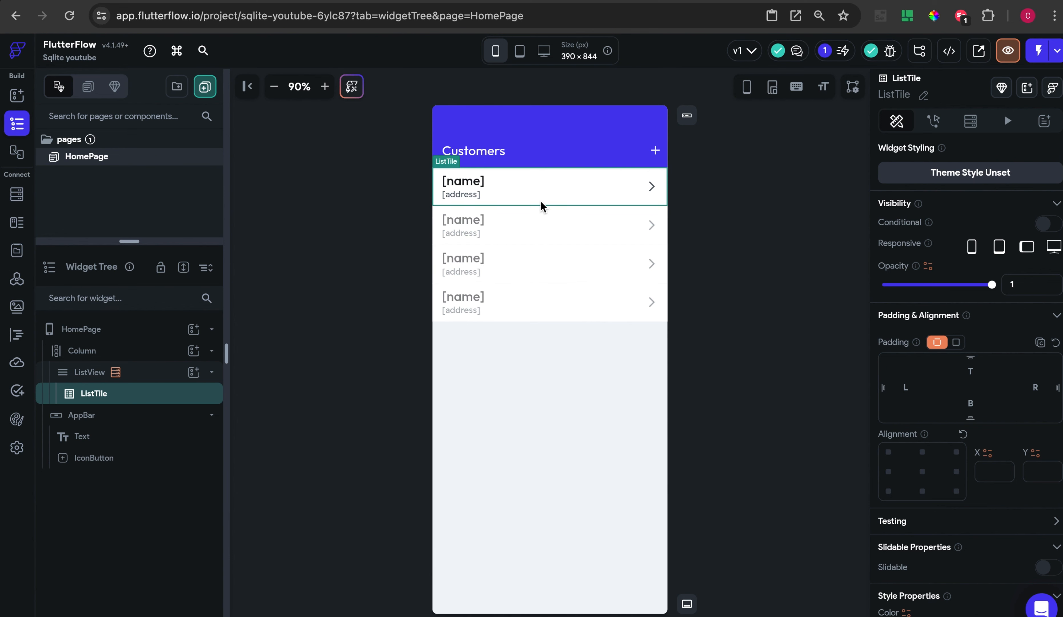
left_click(733, 204)
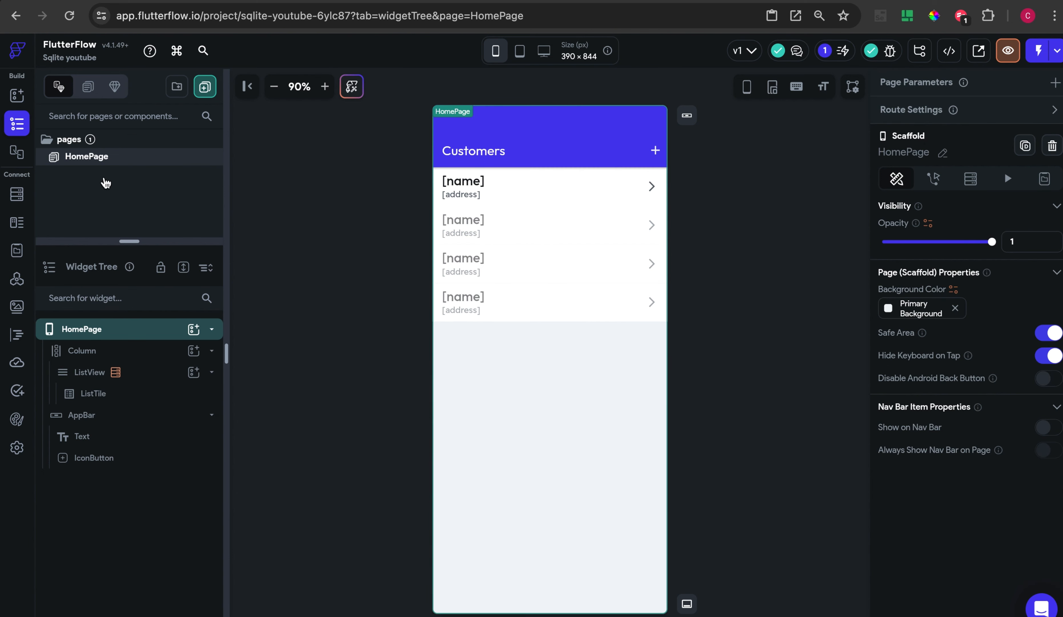
Create a component named bsCustomer from the bottom sheet template Modal 05 - Create Project, using My Theme
left_click(206, 88)
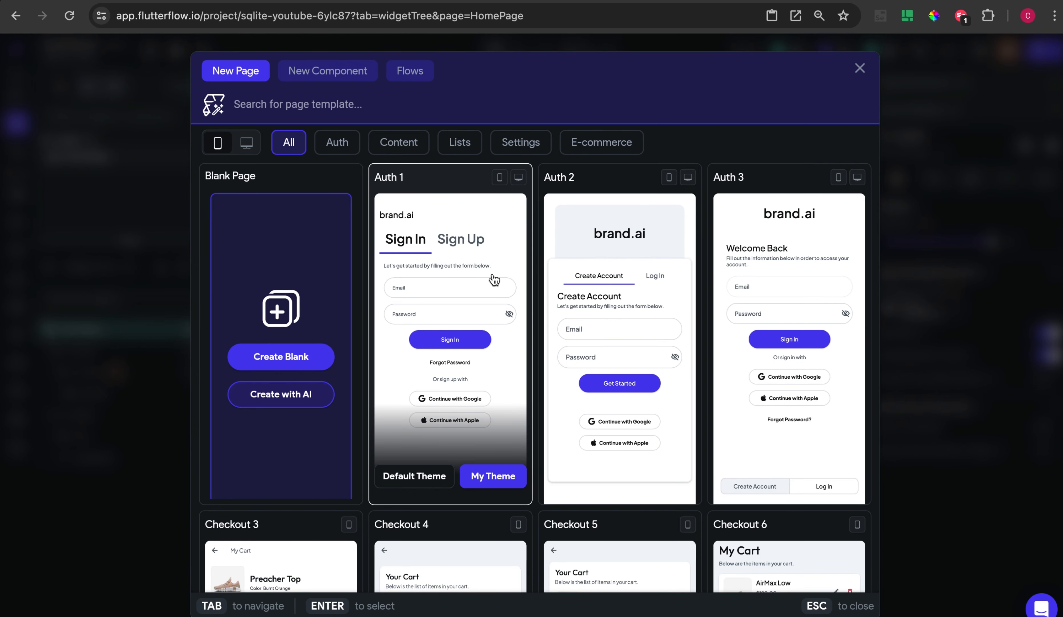
left_click(330, 80)
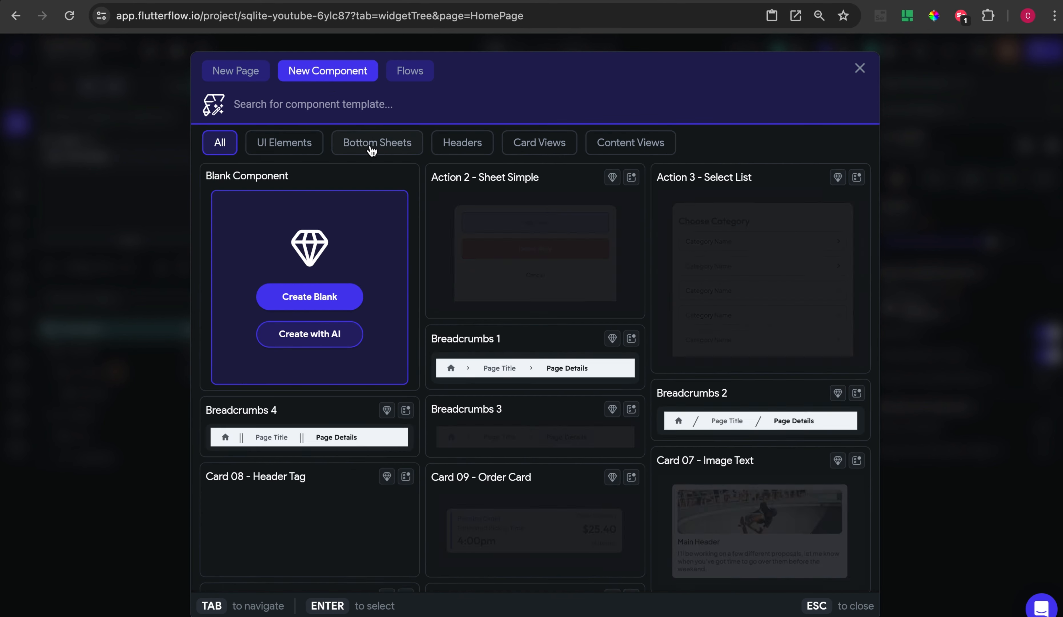
left_click(372, 148)
scroll(720, 375, "down", 2)
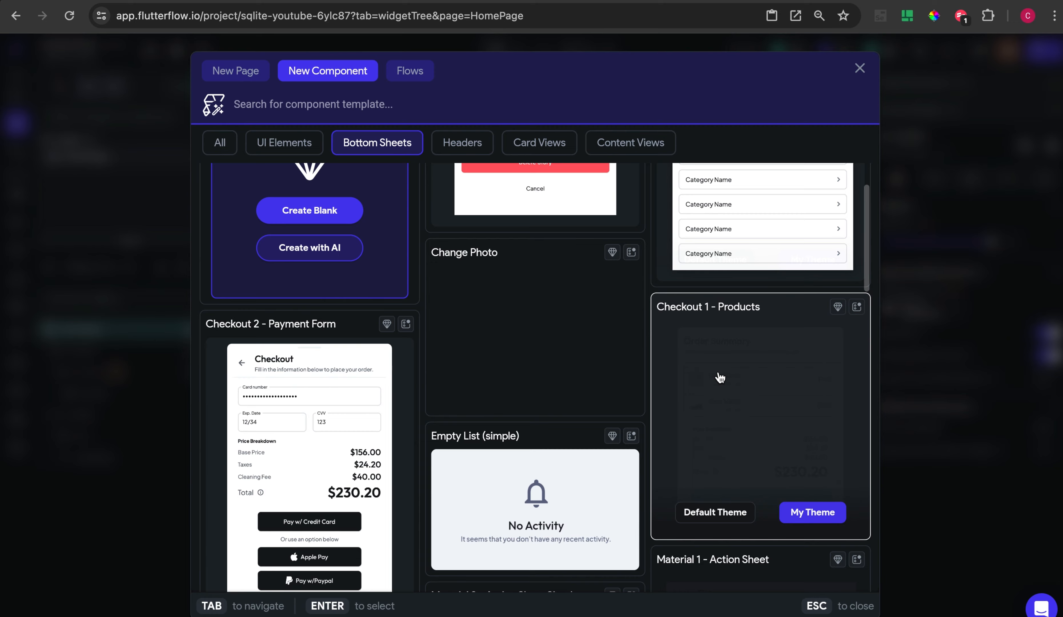
scroll(720, 377, "down", 7)
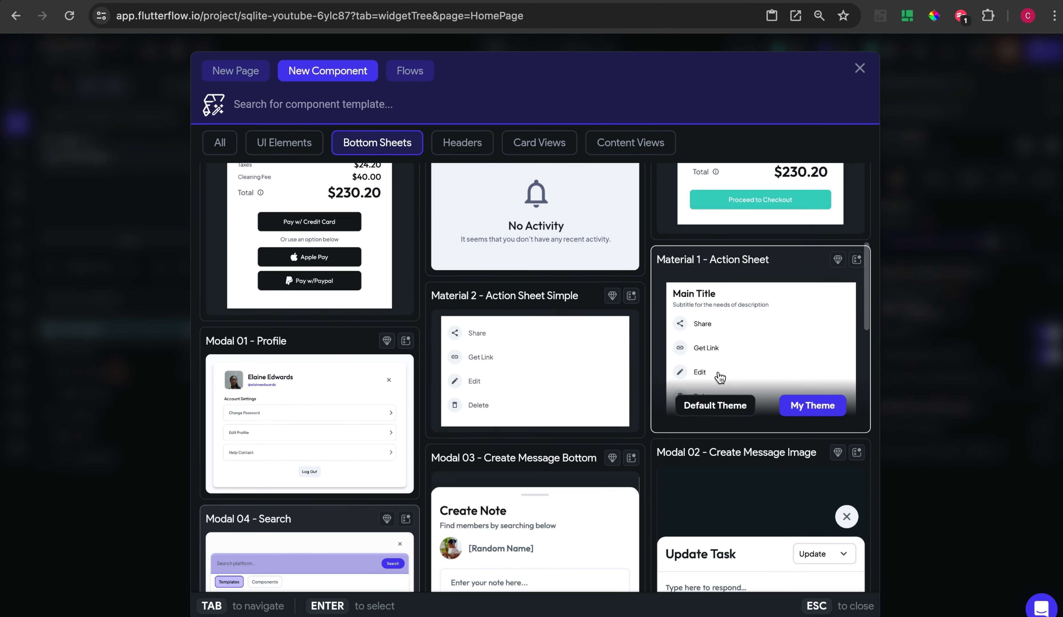
scroll(721, 377, "down", 11)
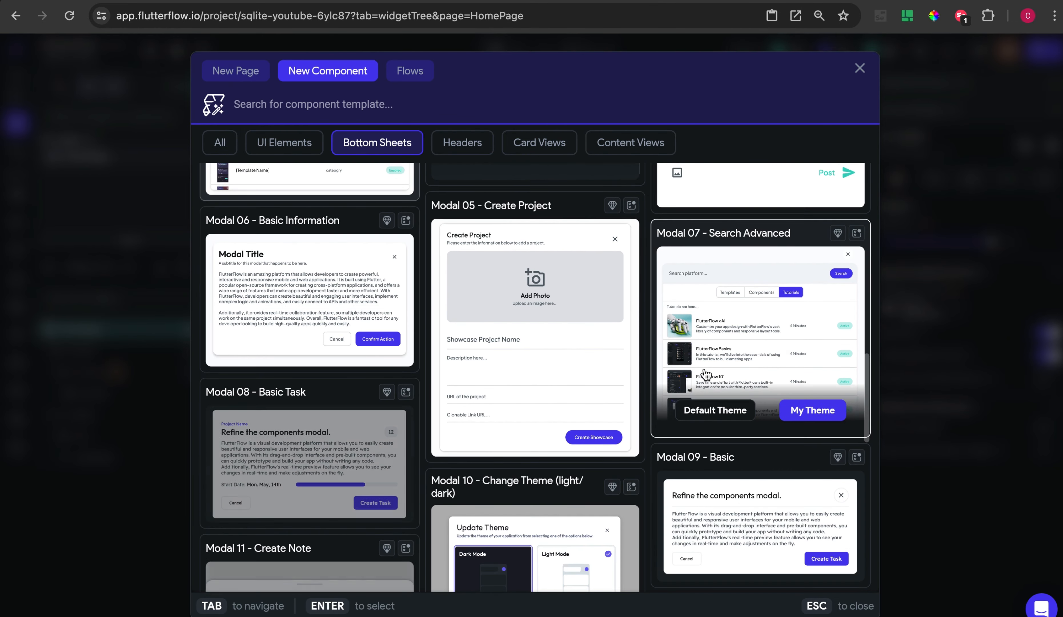
mouse_move(589, 360)
left_click(593, 436)
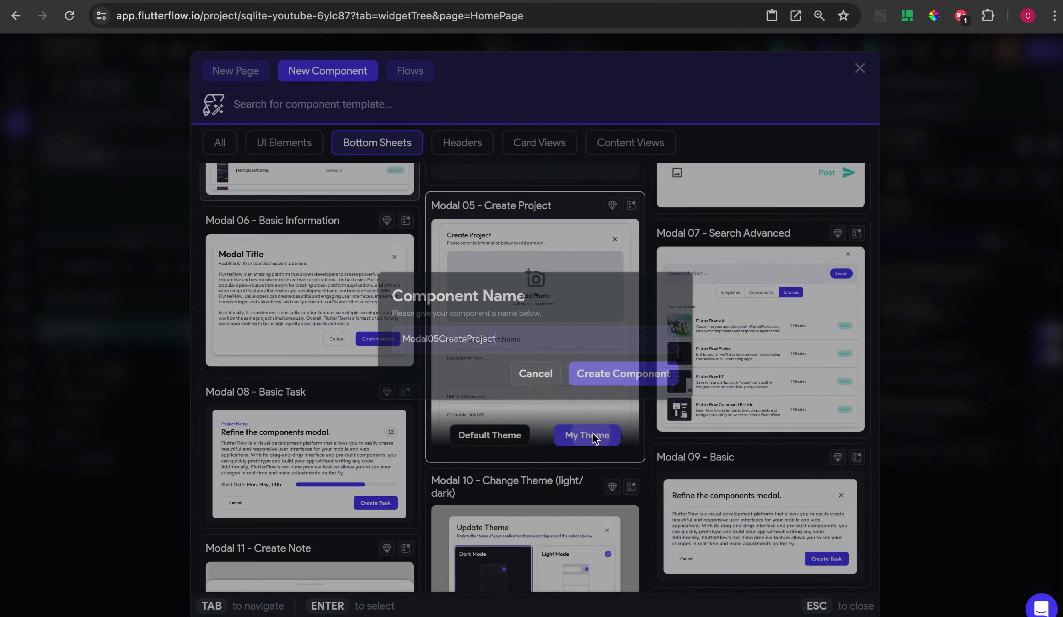
key("super+a")
type("b")
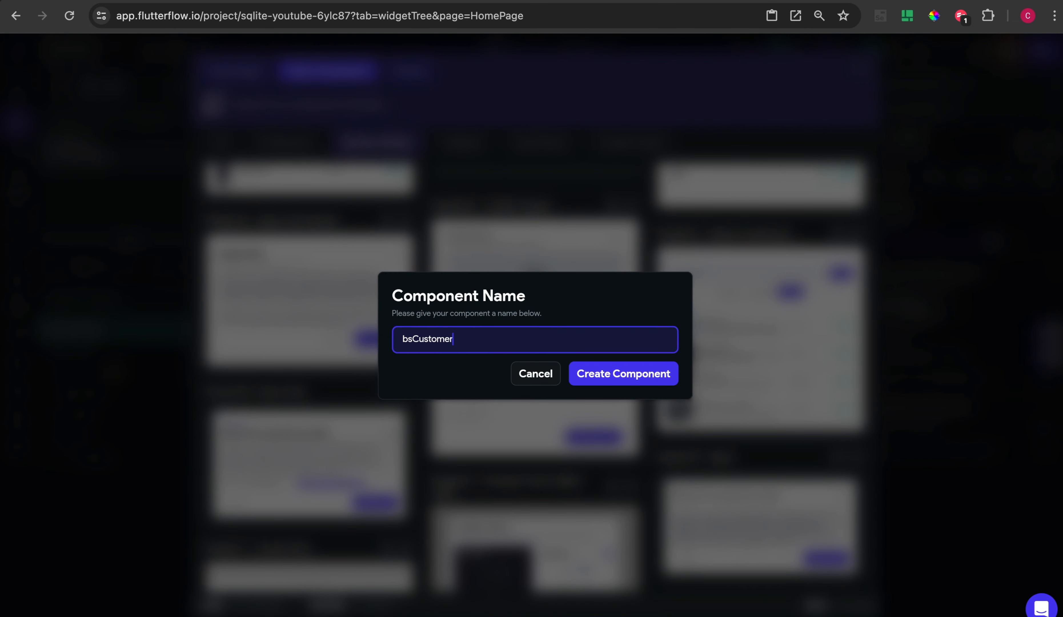
type("sCustomer")
left_click(669, 383)
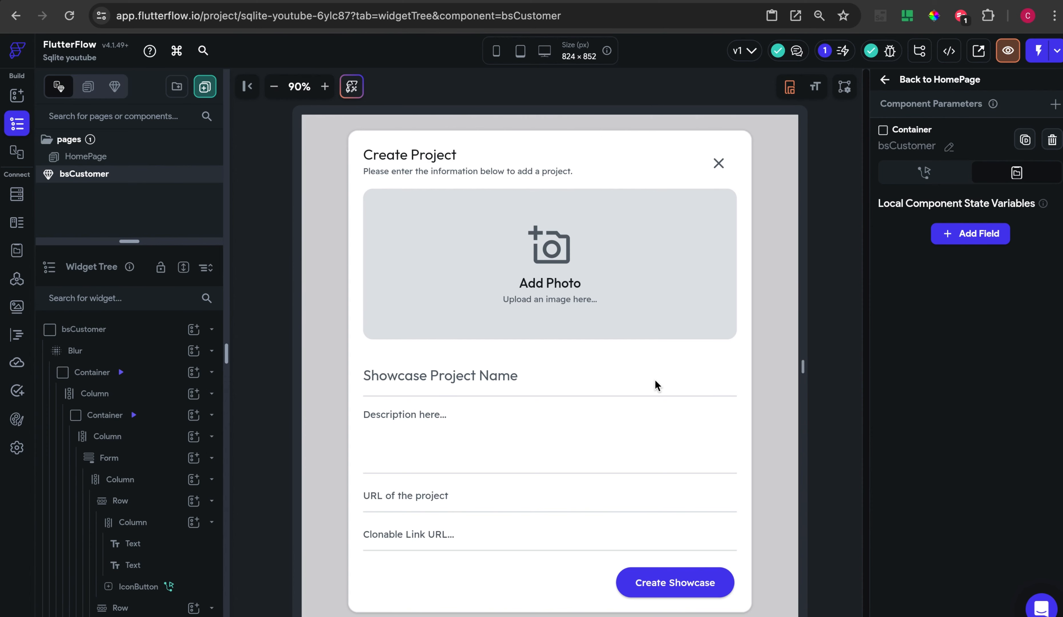
Delete the Row holding the Add Photo image and the description text under the Create Project title
left_click(583, 299)
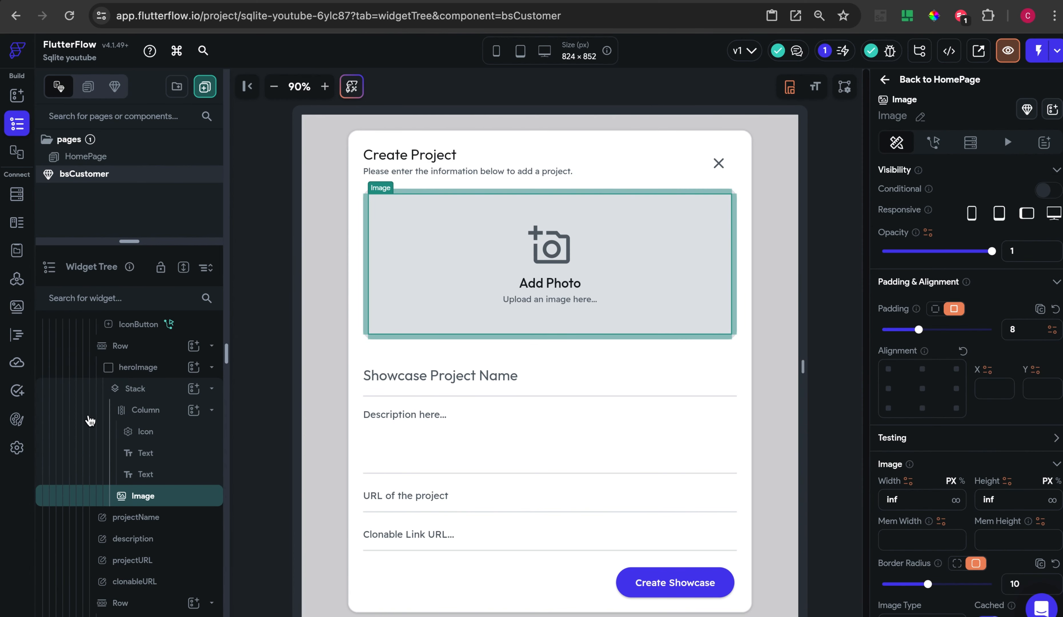
left_click(129, 355)
key("Delete")
left_click(394, 254)
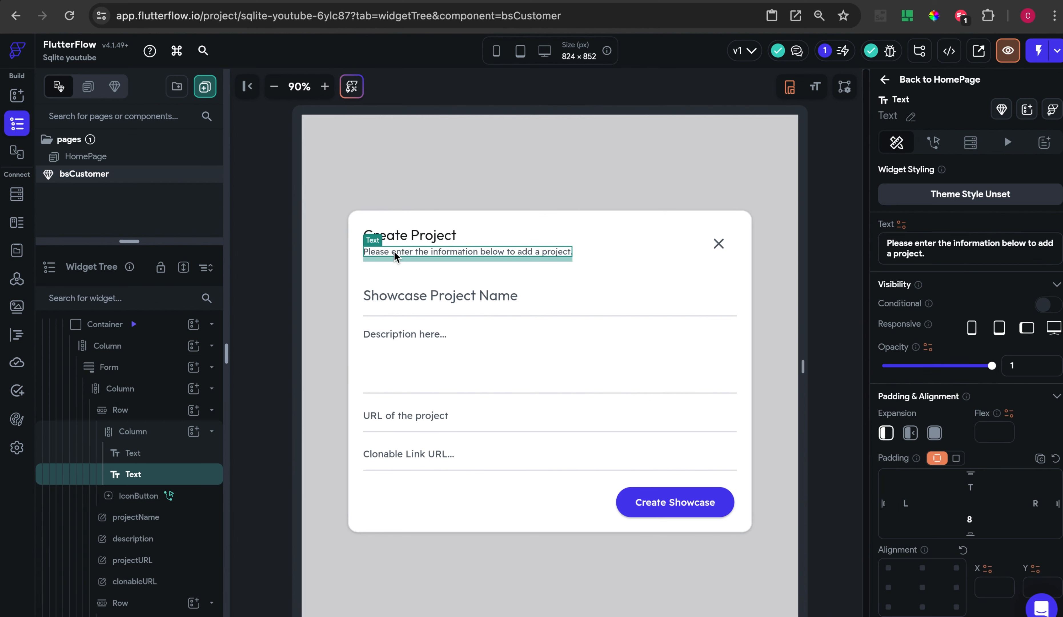
key("Delete")
Delete the projectName, description and projectURL text fields from the bsCustomer form
left_click(405, 295)
key("Delete")
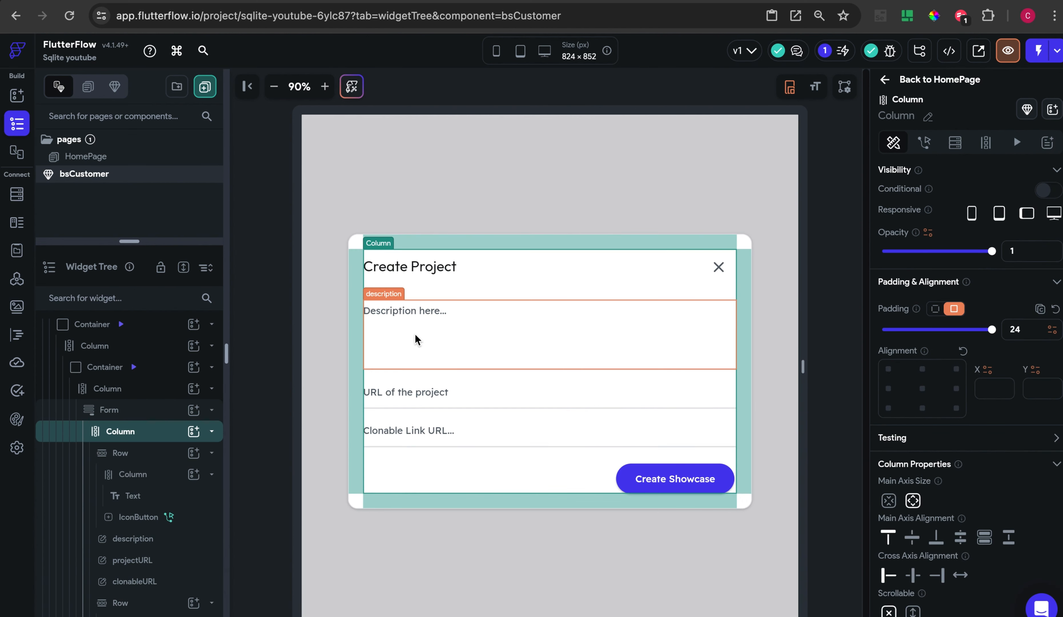
left_click(414, 339)
key("Delete")
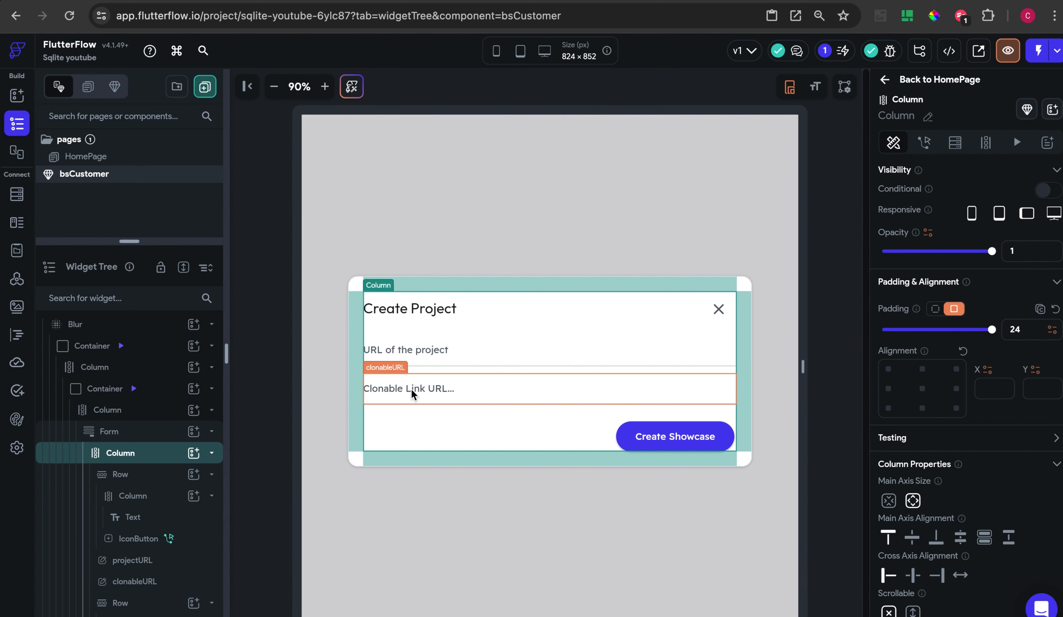
left_click(438, 356)
key("Delete")
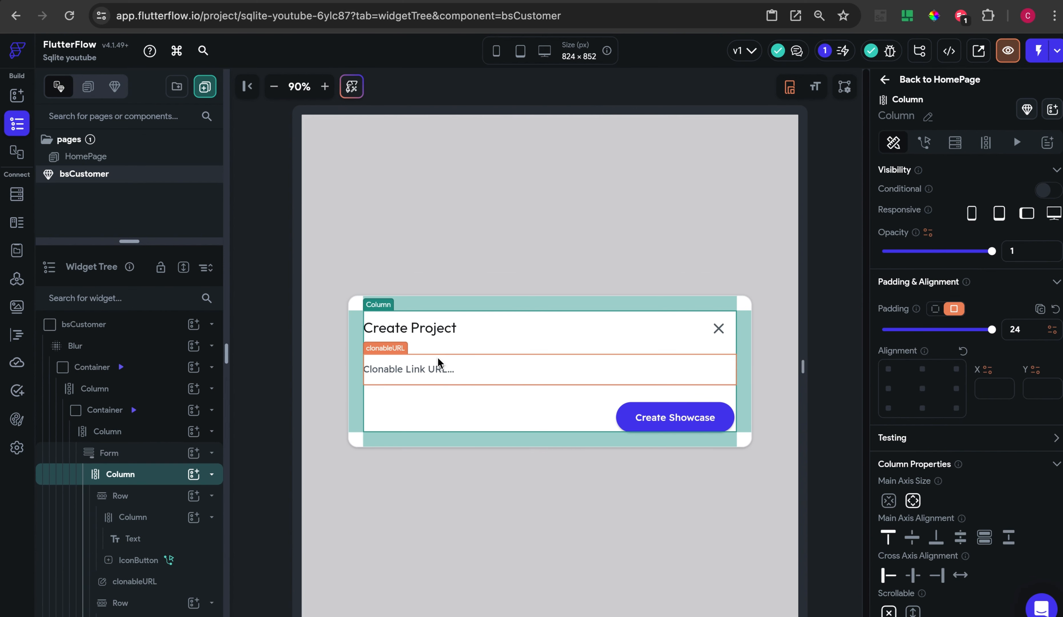
Change the component's Create Project title text to Customer
left_click(434, 328)
triple_click(973, 237)
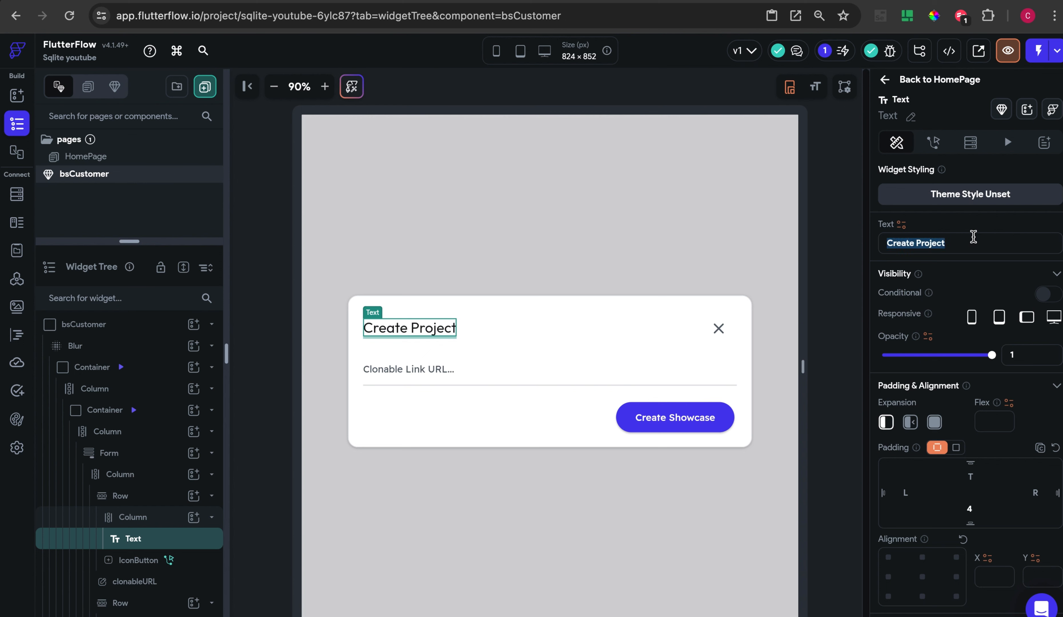
type("Custoem")
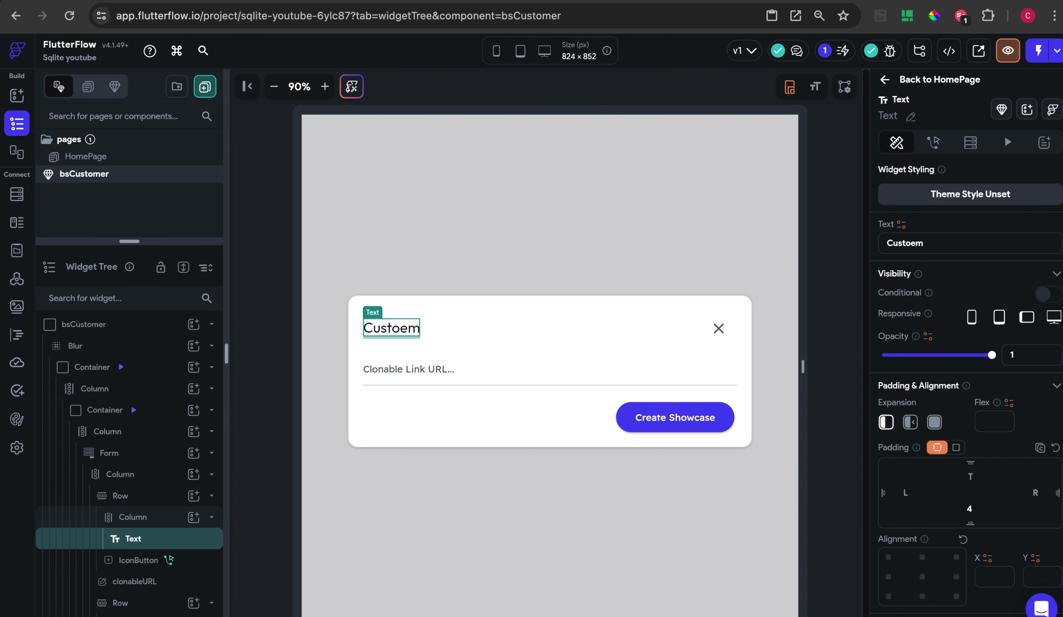
key("BackSpace")
key("BackSpace")
type("mer")
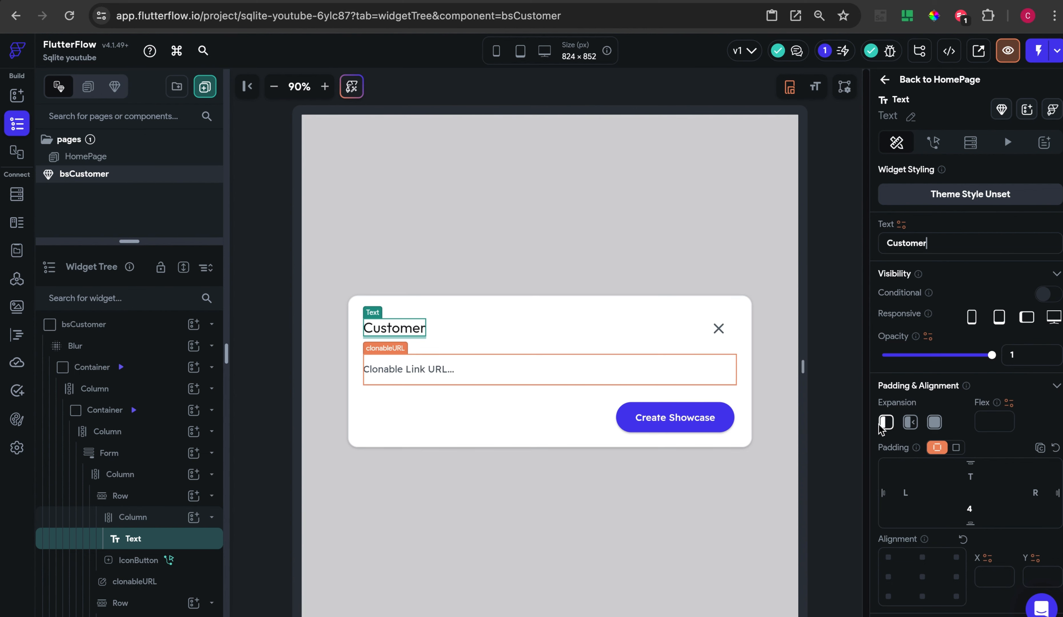
Give the clonableURL text field an Outline input border with a uniform border radius of 10
scroll(881, 430, "down", 15)
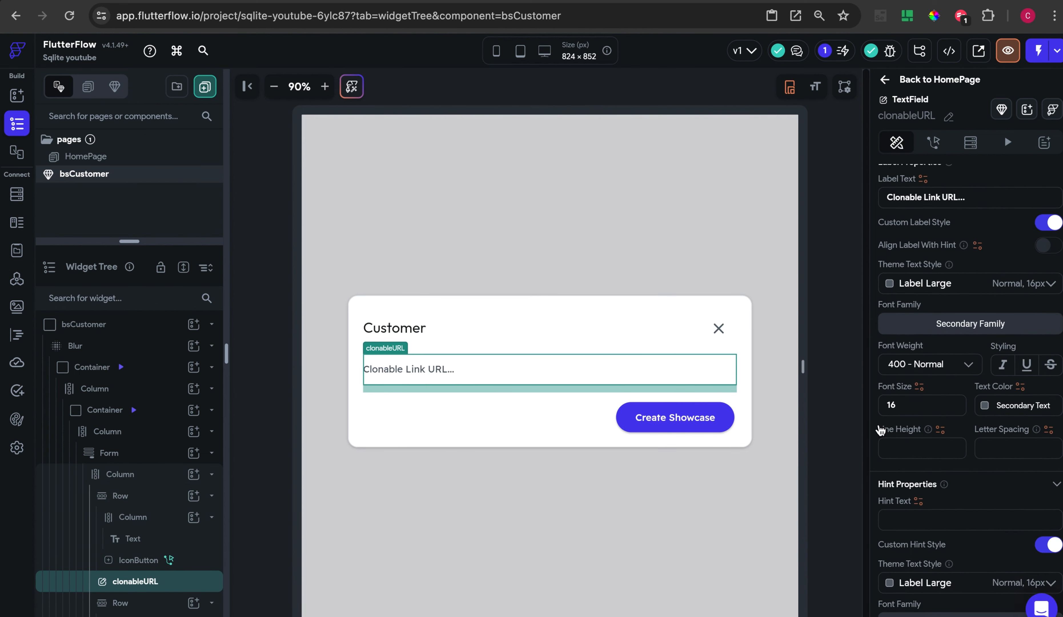
scroll(881, 430, "down", 12)
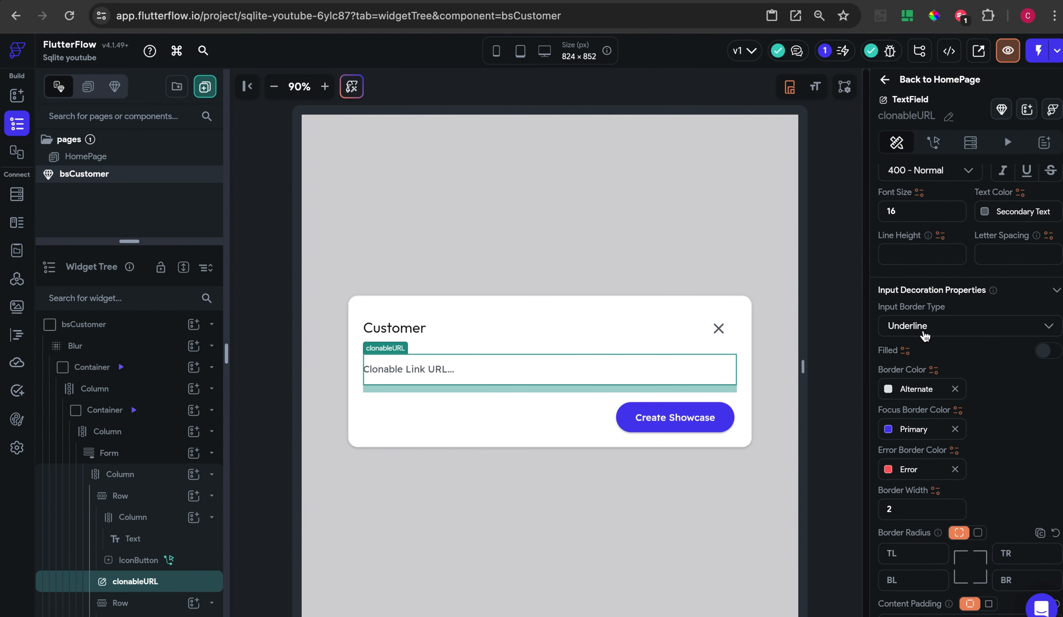
left_click(925, 334)
left_click(915, 358)
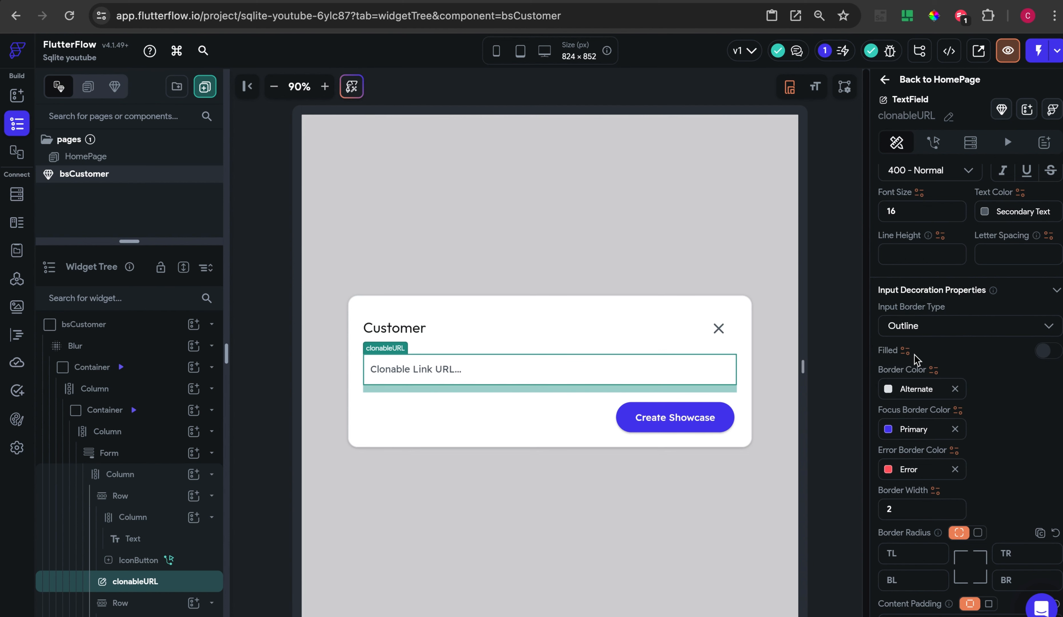
scroll(958, 431, "down", 5)
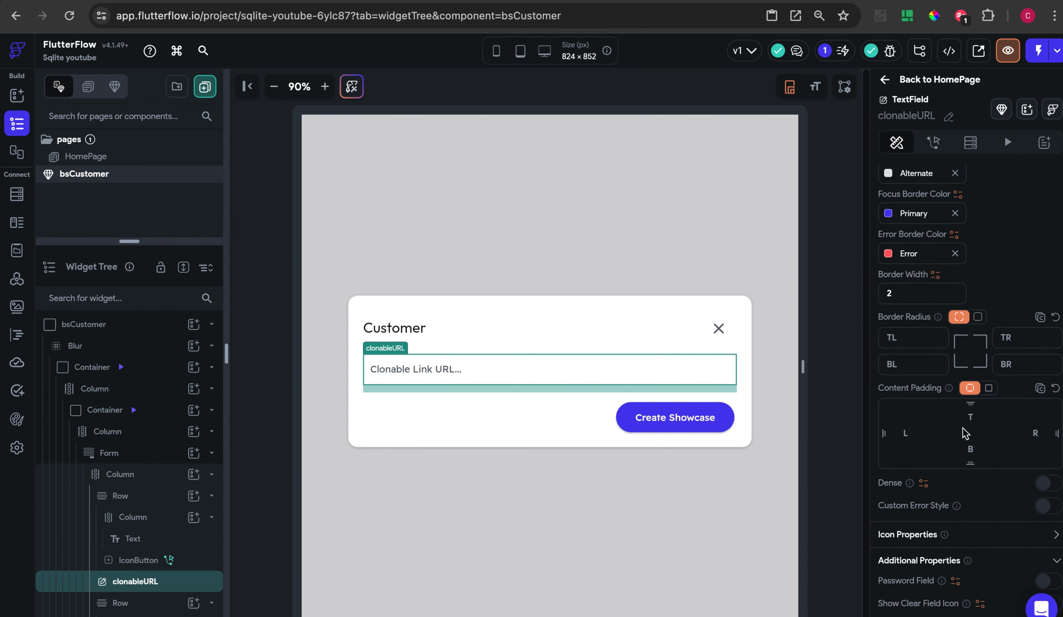
left_click(979, 318)
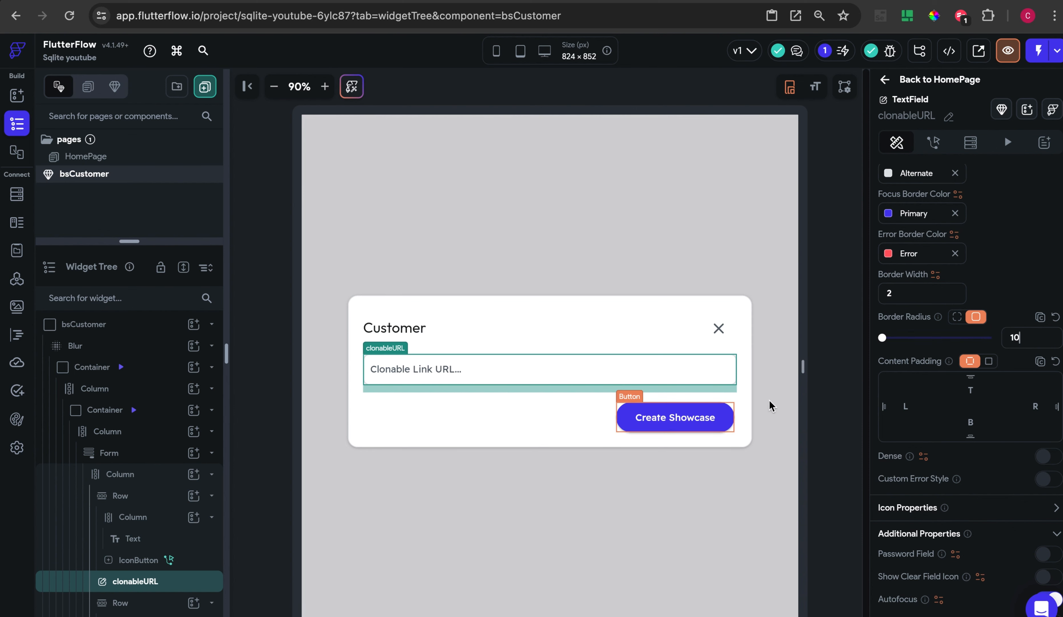
Change the Create Showcase button's text to Save
left_click(716, 419)
scroll(911, 424, "up", 10)
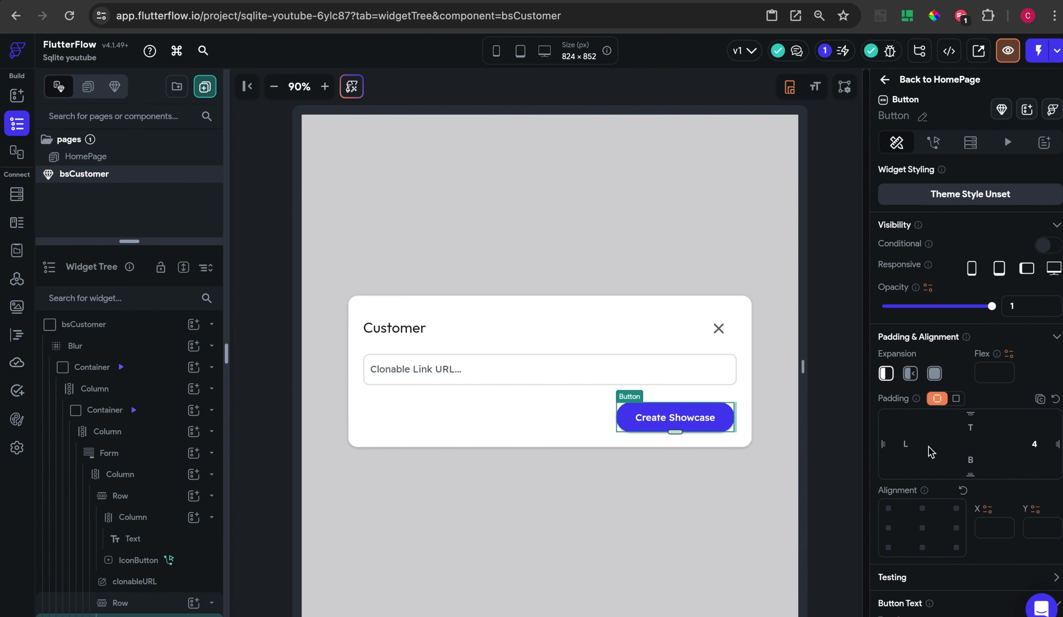
scroll(928, 451, "down", 3)
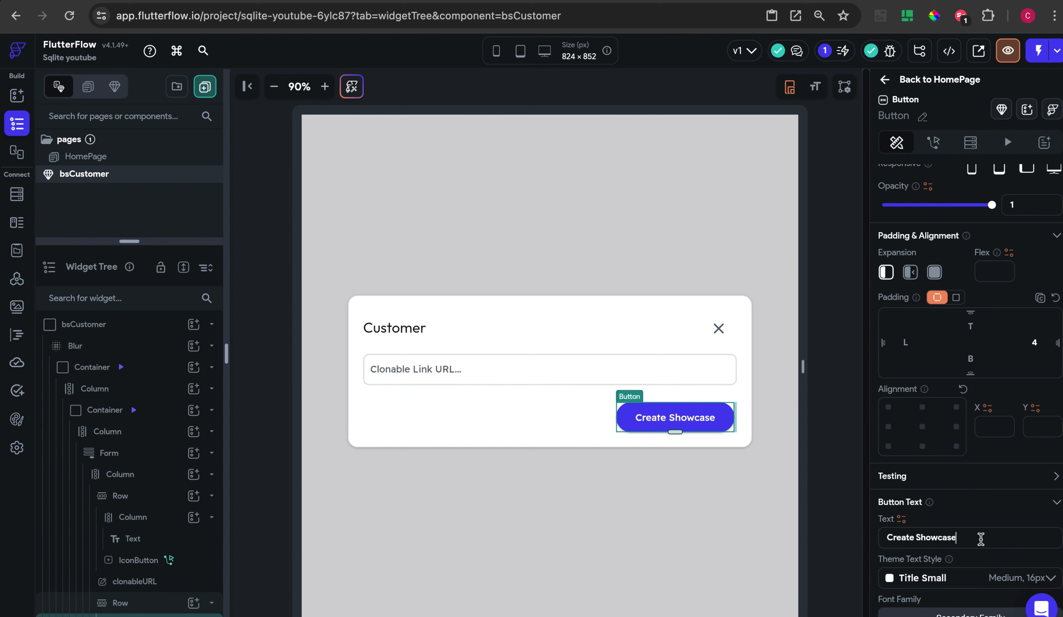
key("super+a")
type("Save")
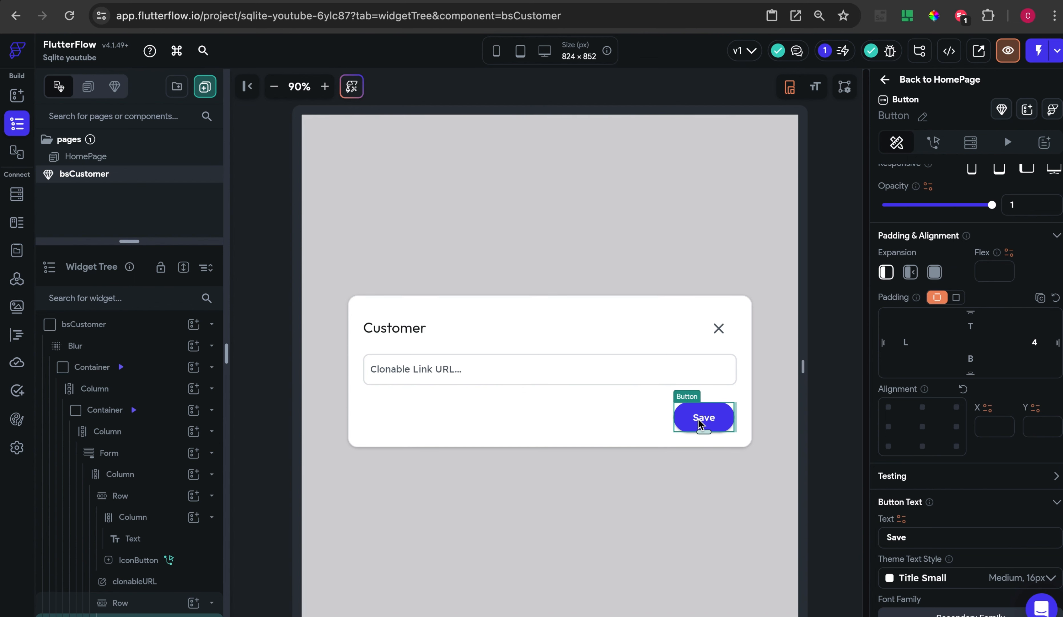
Duplicate the Save button and change the first button's text to Delete
key("super+d")
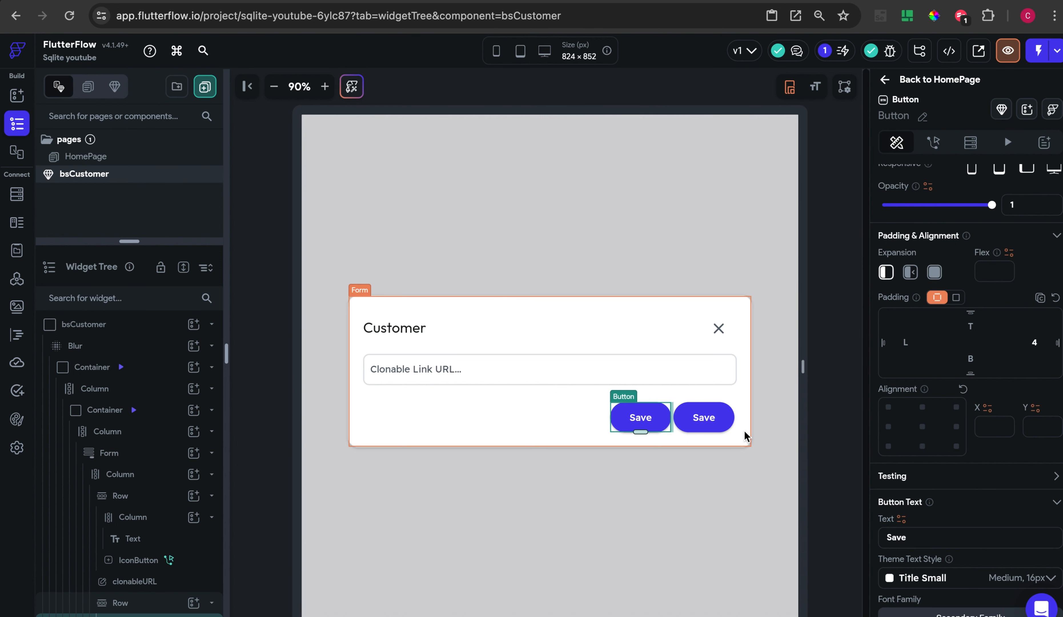
scroll(931, 442, "up", 3)
scroll(959, 352, "down", 1)
scroll(958, 353, "down", 8)
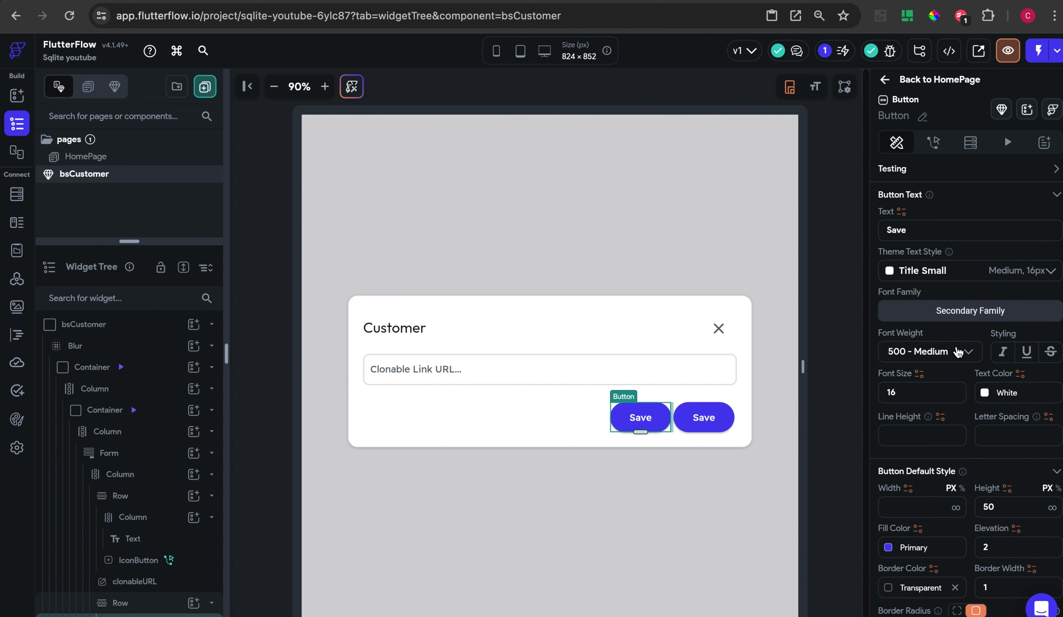
double_click(915, 224)
type("Dele")
type("te")
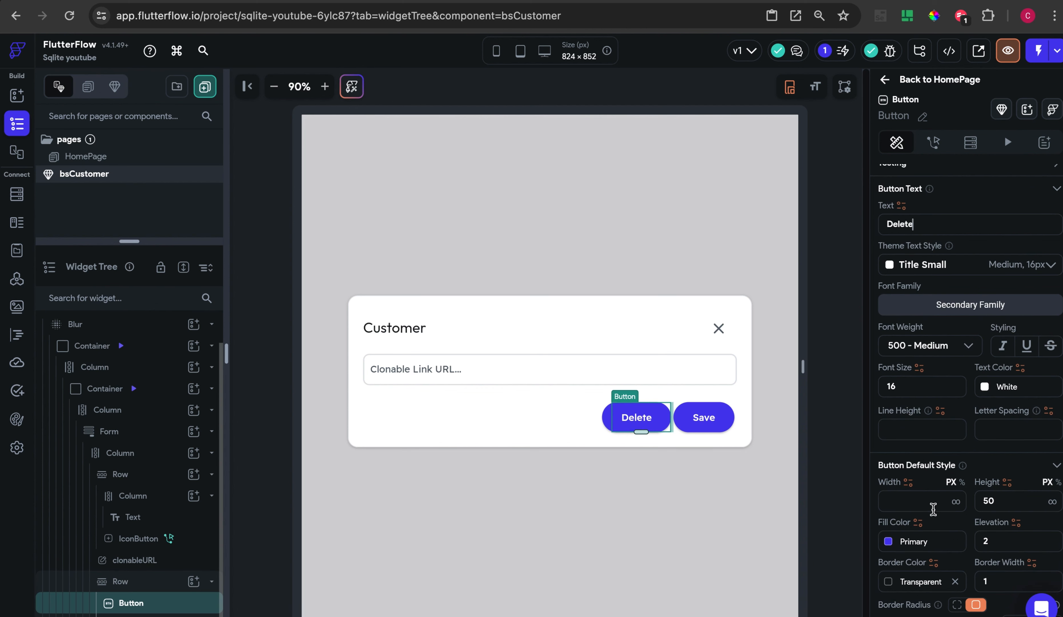
Set the Delete button's fill color to the theme's Tertiary color
scroll(935, 511, "down", 1)
left_click(892, 516)
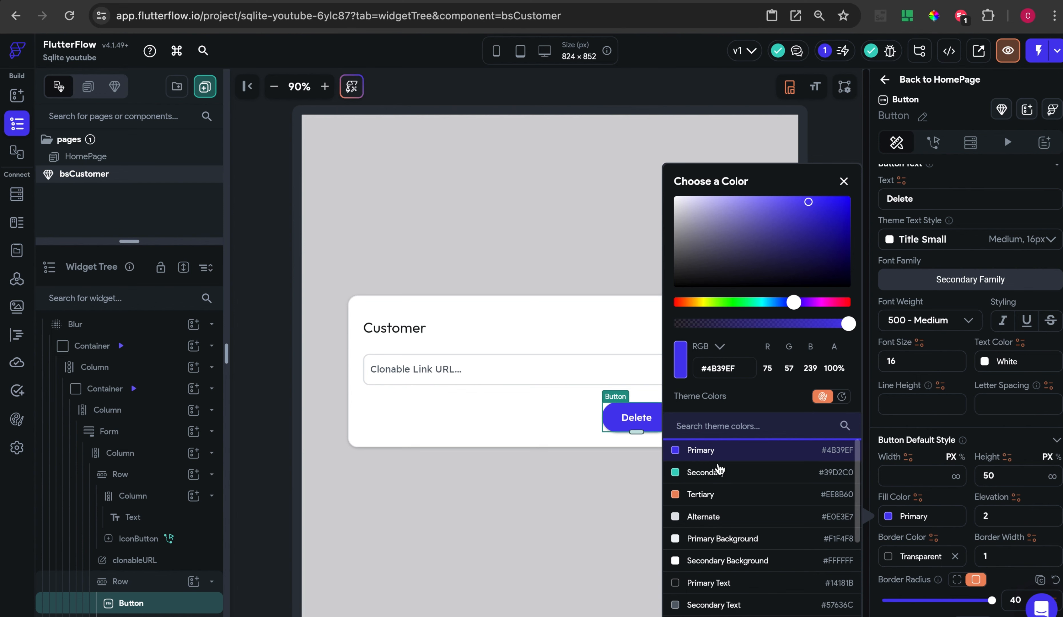
left_click(689, 503)
left_click(640, 510)
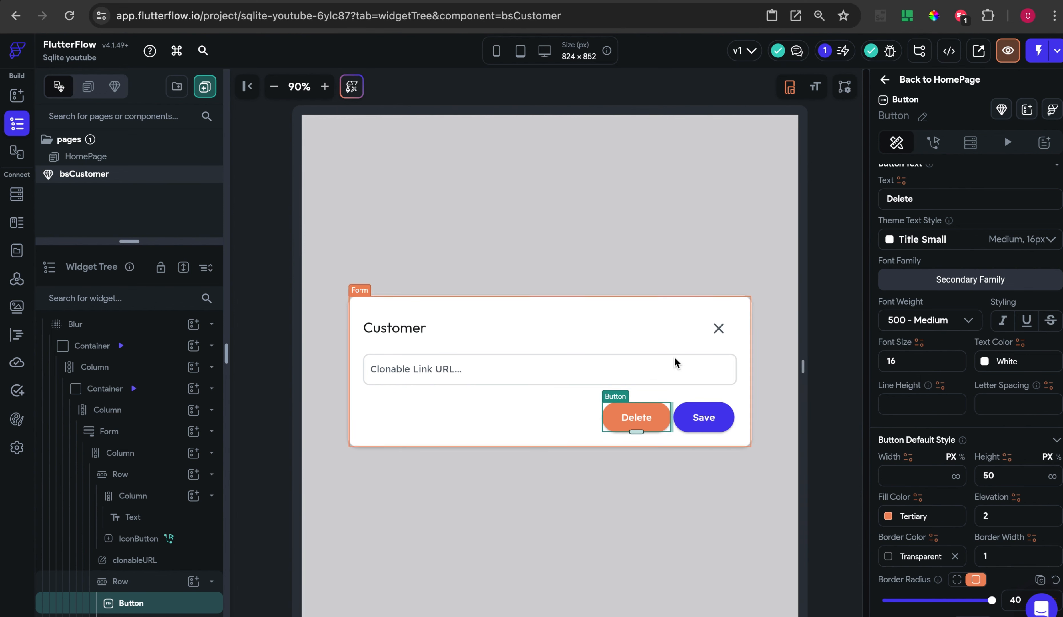
Change the clonableURL text field's label text from Clonable Link URL to Name
left_click(415, 334)
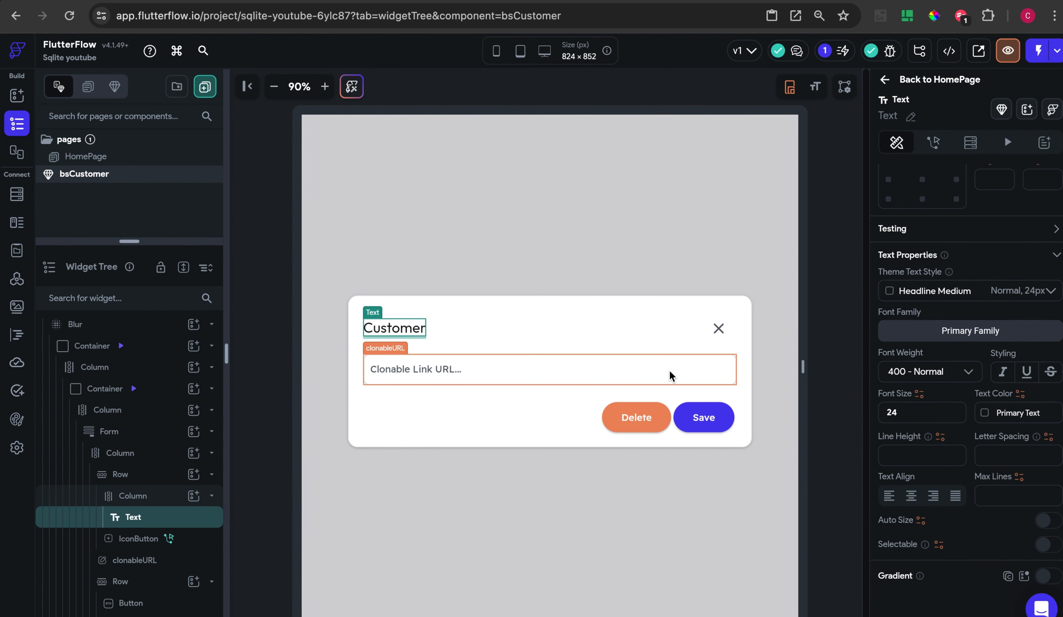
left_click(595, 378)
scroll(959, 347, "down", 1)
scroll(959, 348, "down", 3)
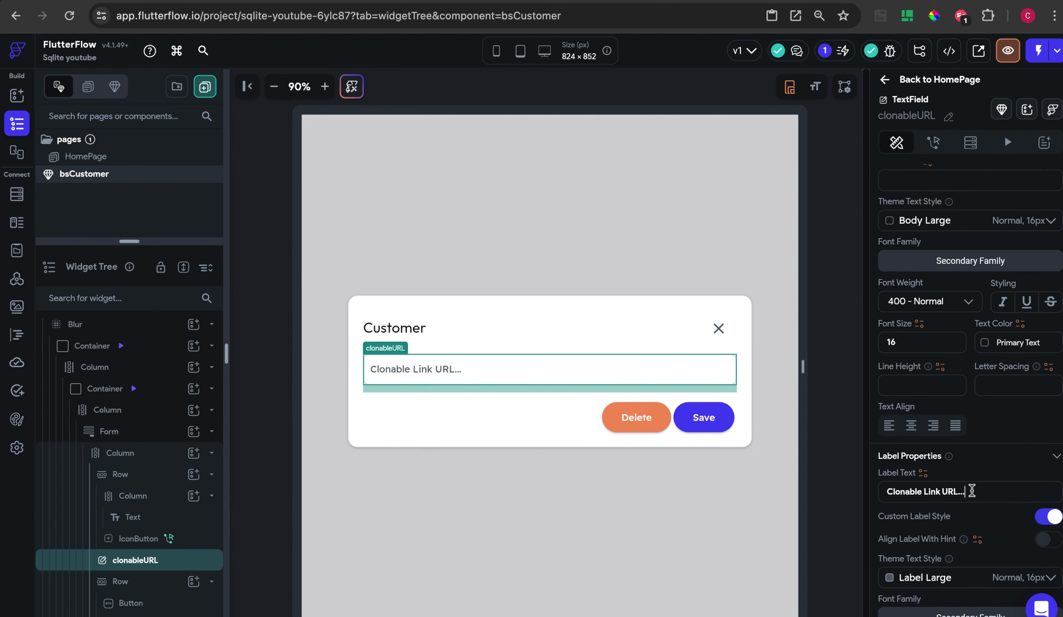
triple_click(972, 491)
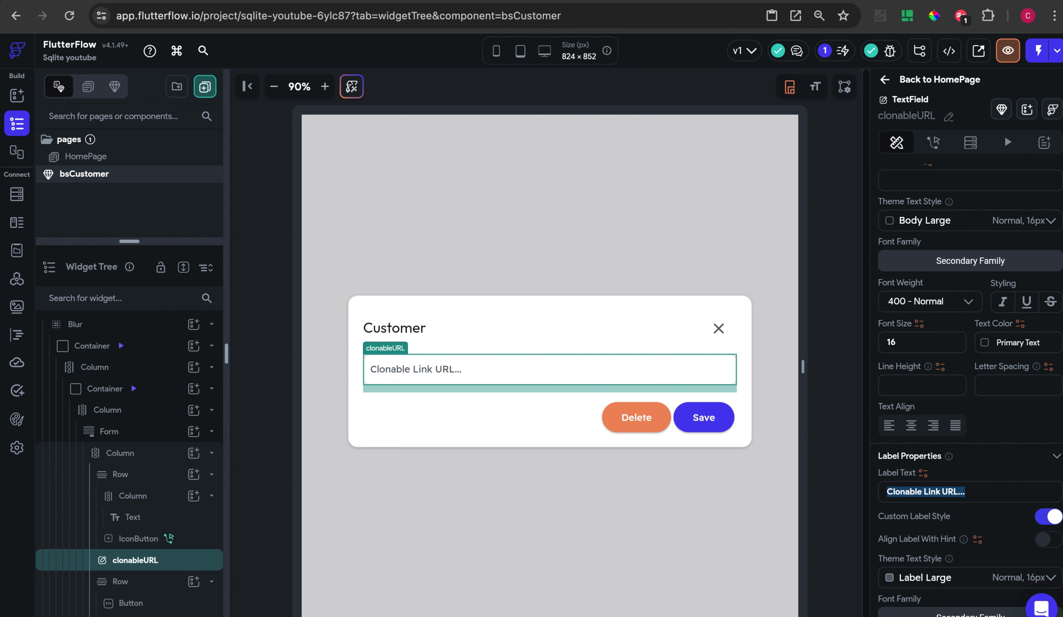
key("BackSpace")
type("Name")
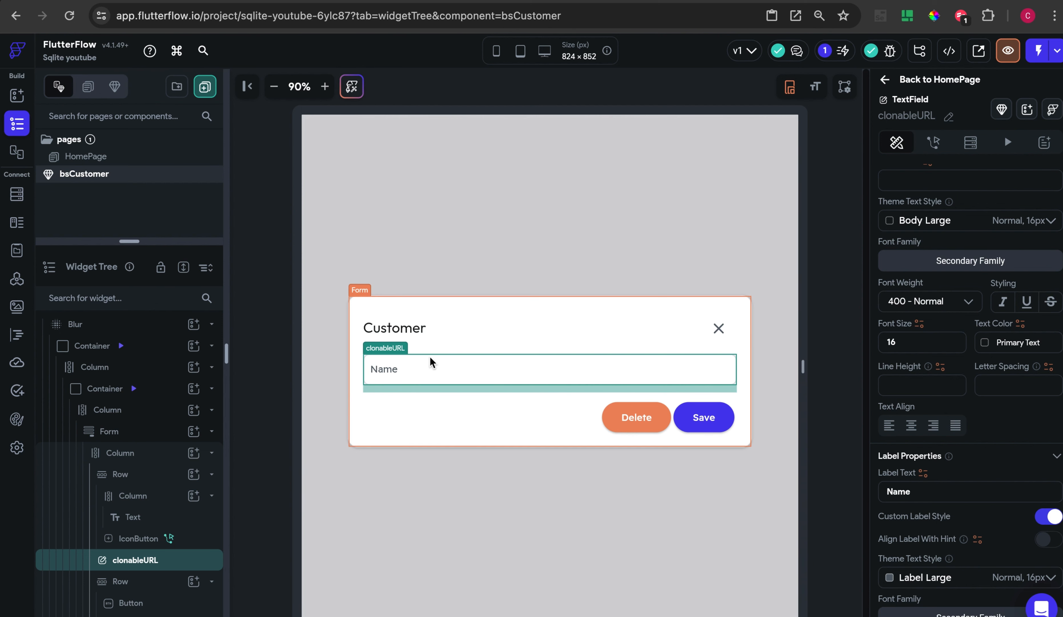
Duplicate the Name text field twice and set the middle field's label text to Address
key("super+d")
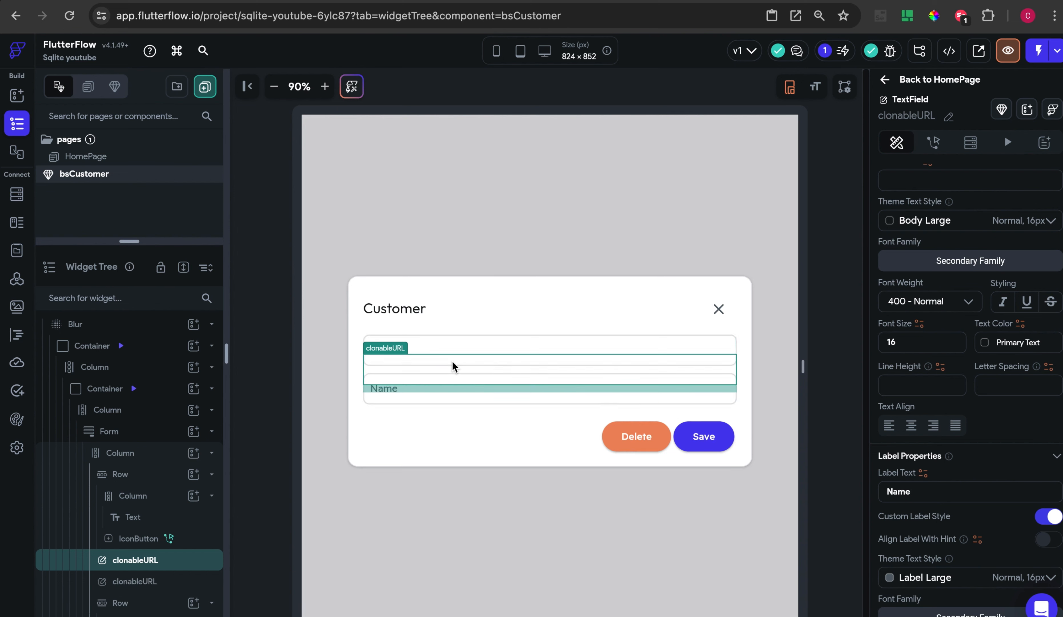
key("super+d")
left_click(442, 378)
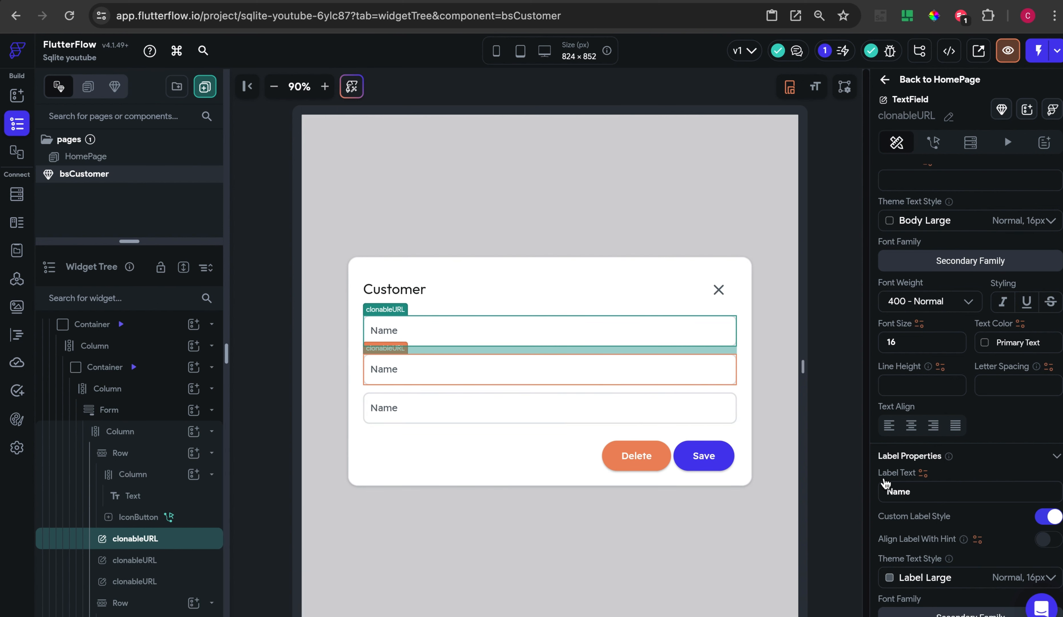
key("super+a")
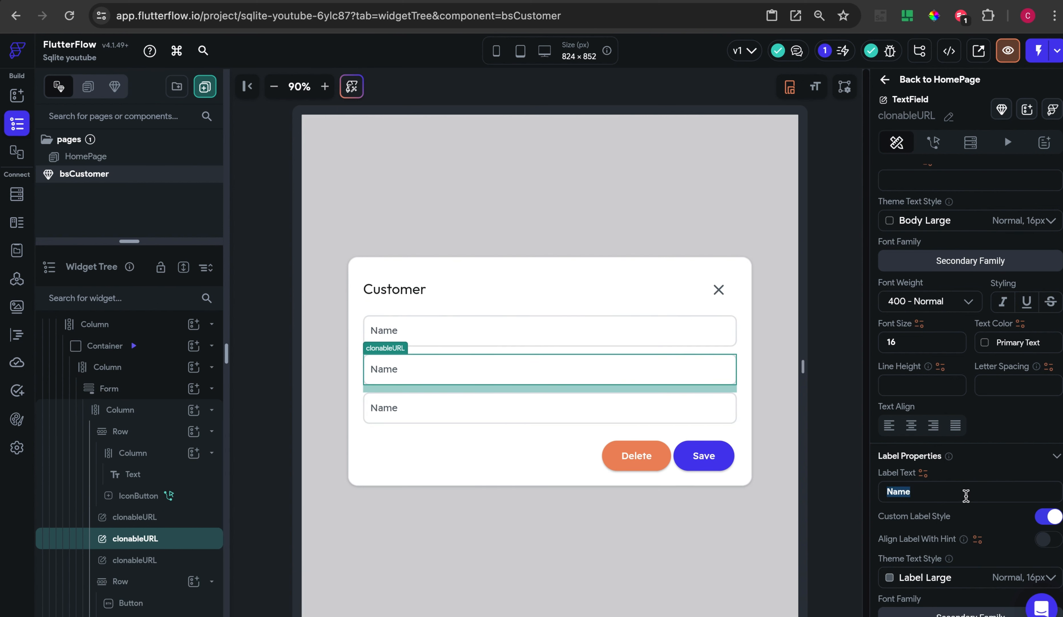
type("C")
type("ddress")
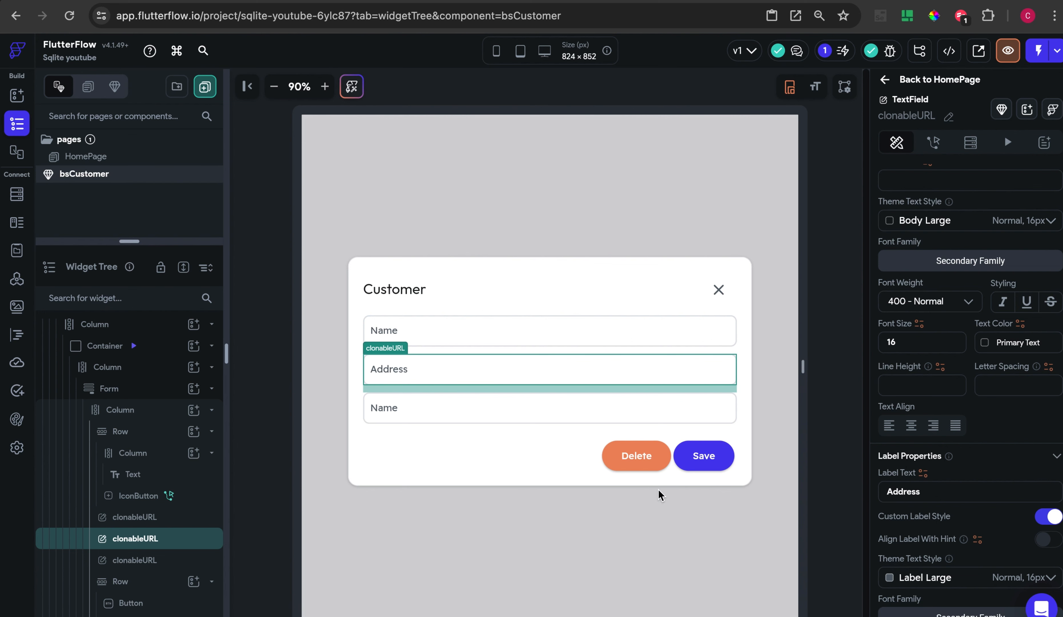
Set the label text of the third text field in the form to City
left_click(495, 429)
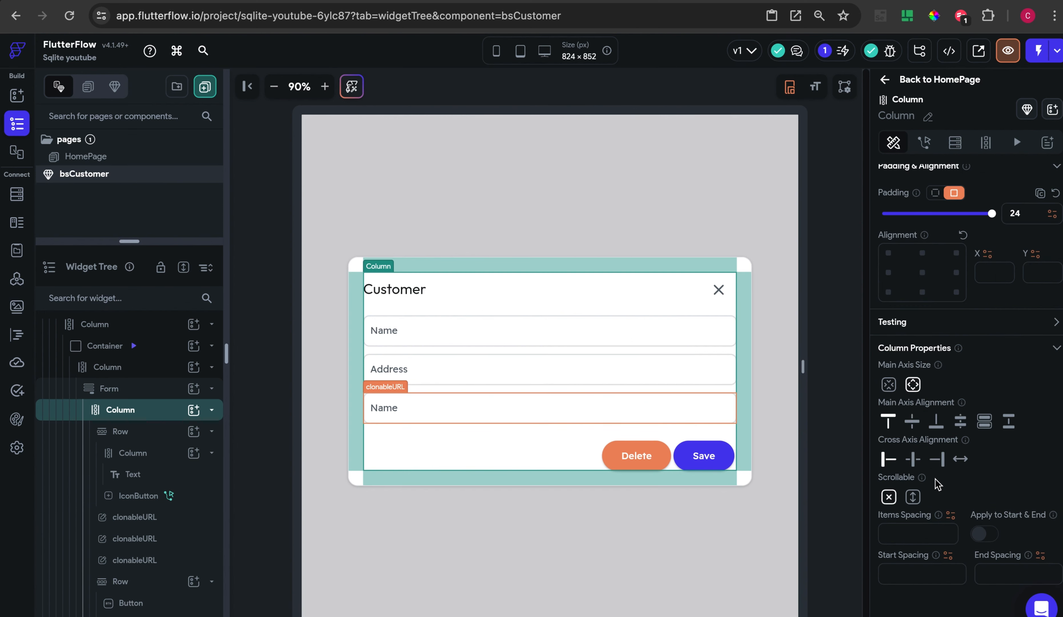
left_click(483, 417)
scroll(937, 551, "down", 1)
scroll(937, 558, "down", 1)
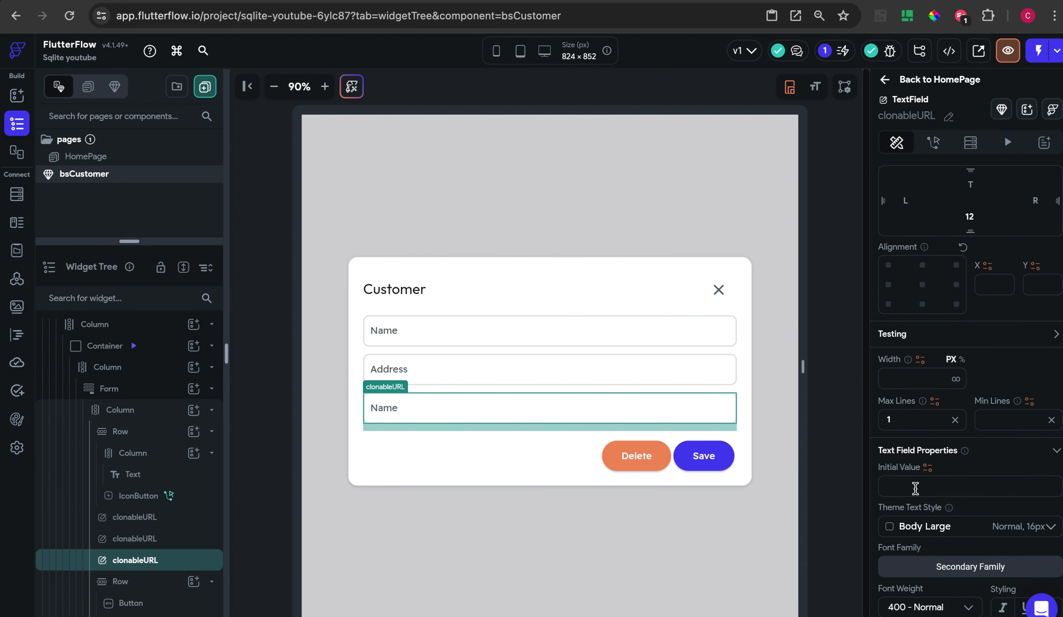
scroll(944, 552, "down", 7)
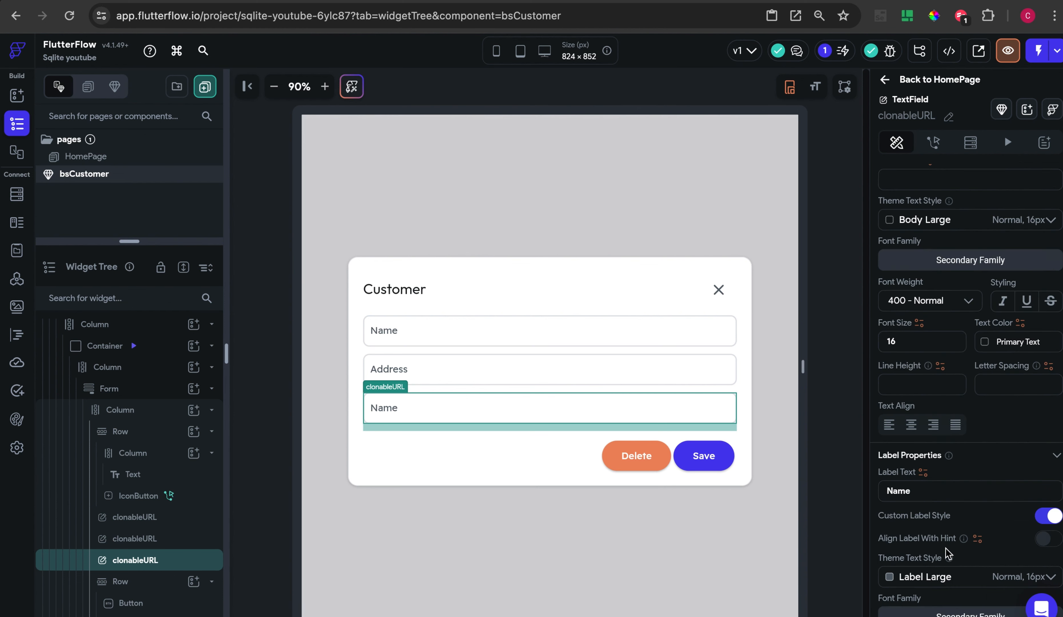
double_click(936, 489)
type("City")
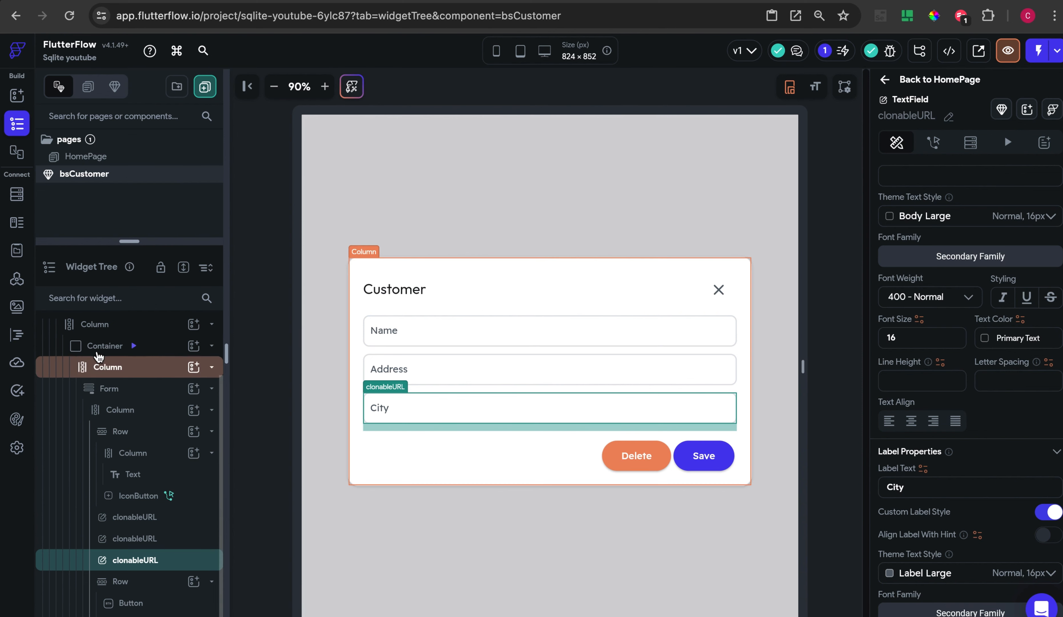
Add a required Boolean component parameter named isEdit to bsCustomer
scroll(98, 357, "up", 2)
left_click(84, 330)
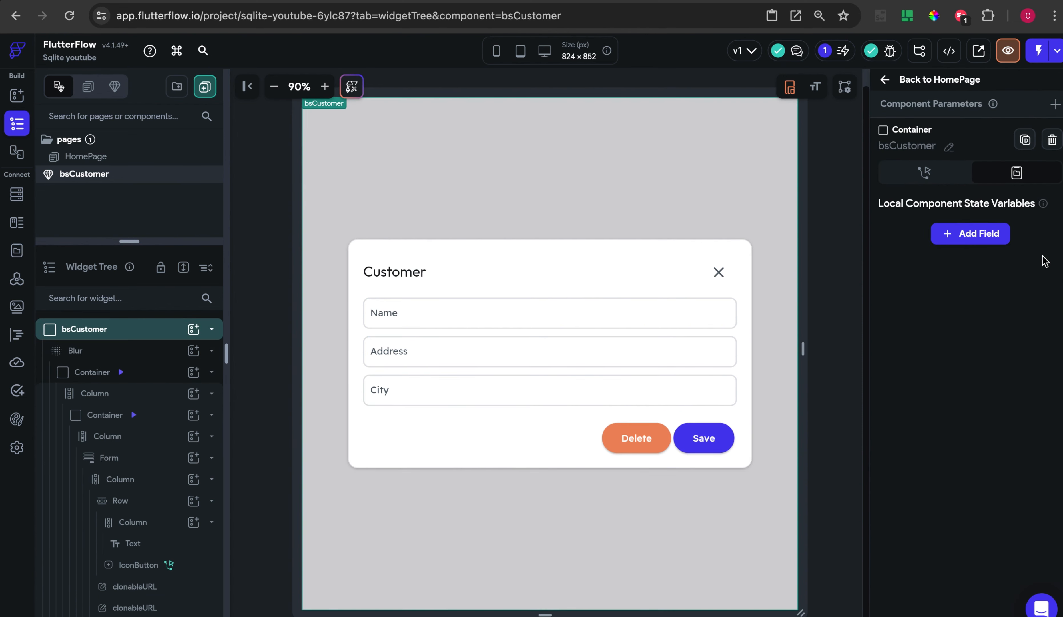
left_click(1056, 105)
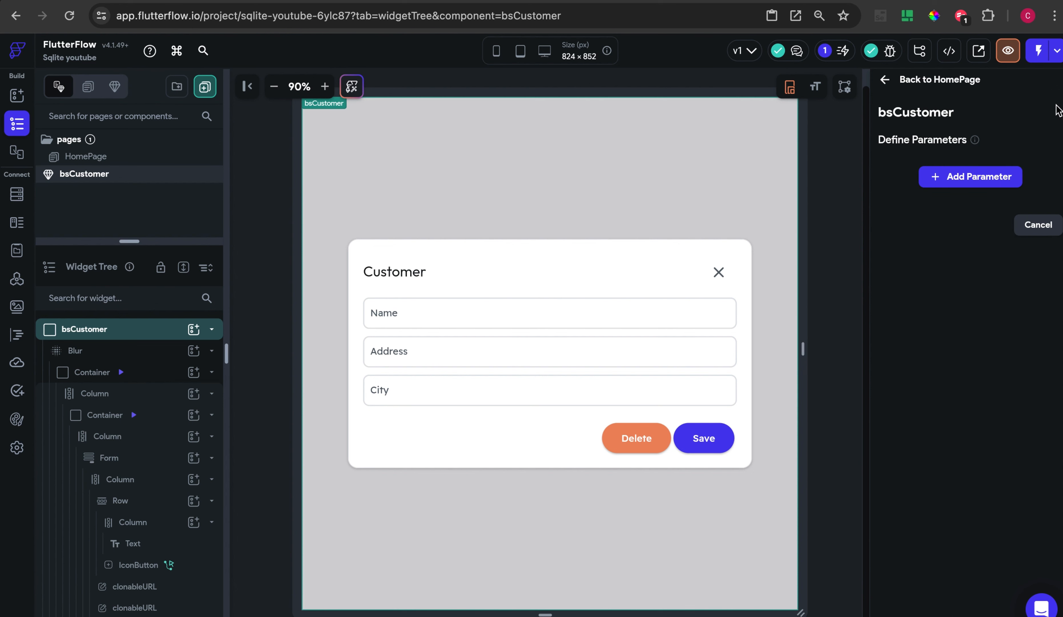
left_click(956, 172)
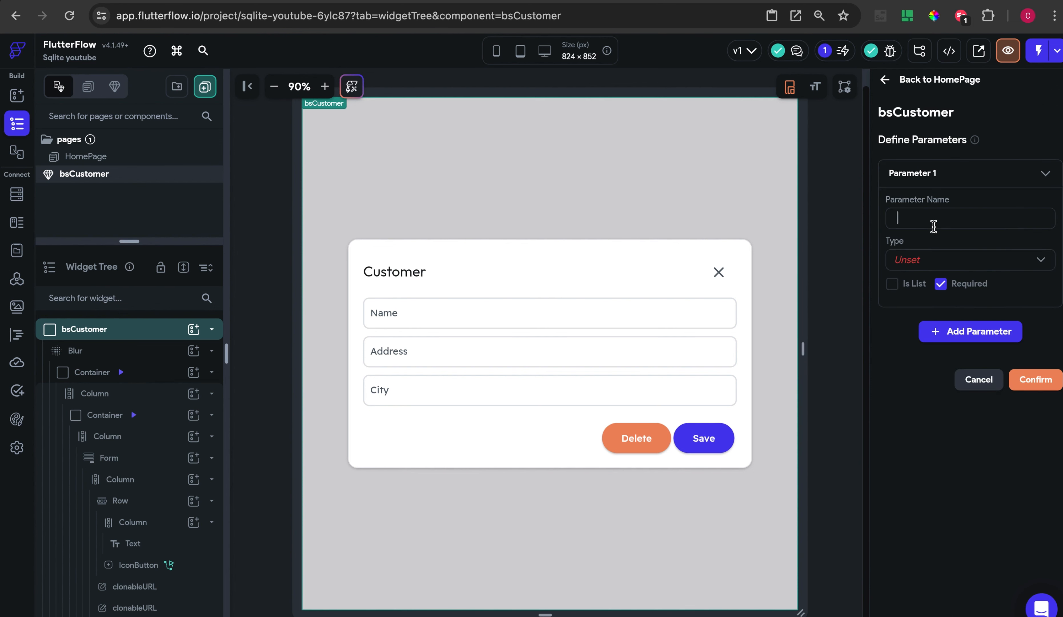
type("isEdit")
left_click(927, 261)
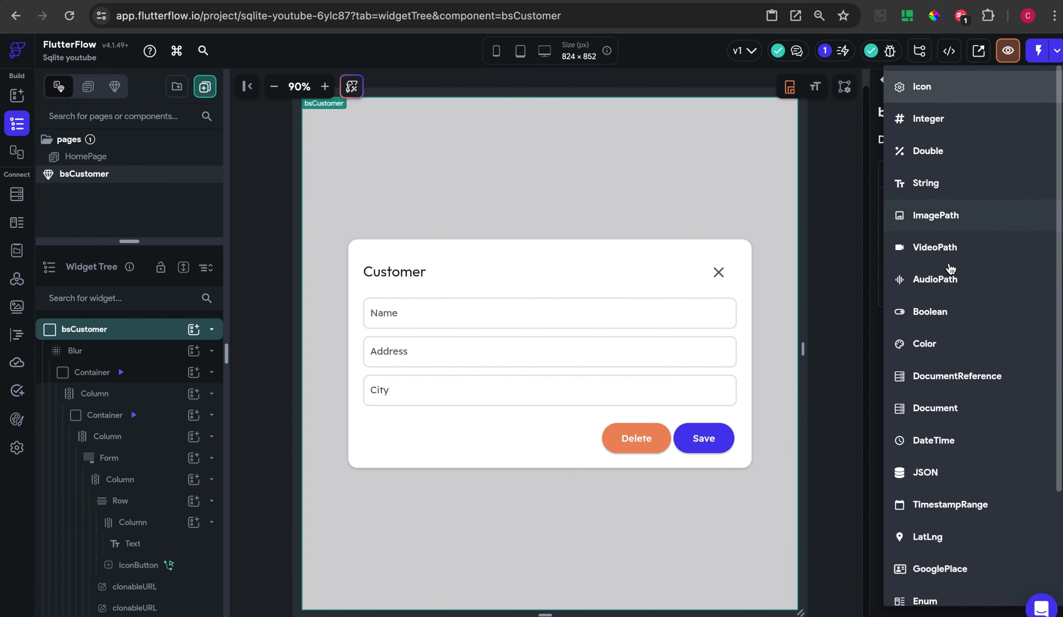
left_click(952, 324)
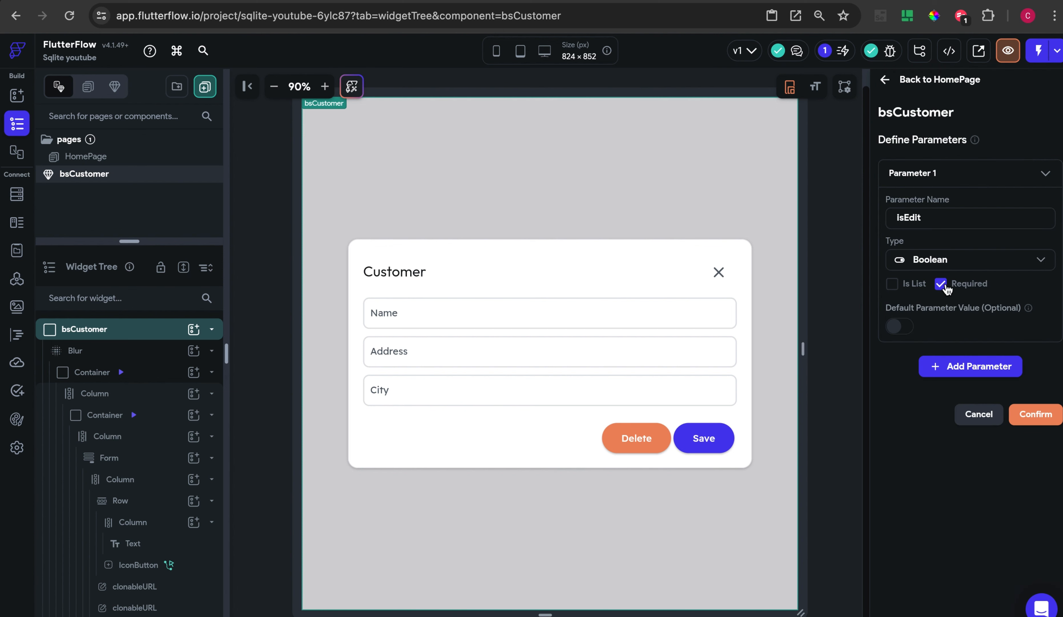
Add a second bsCustomer parameter named nameparam, with type String and not required
left_click(953, 365)
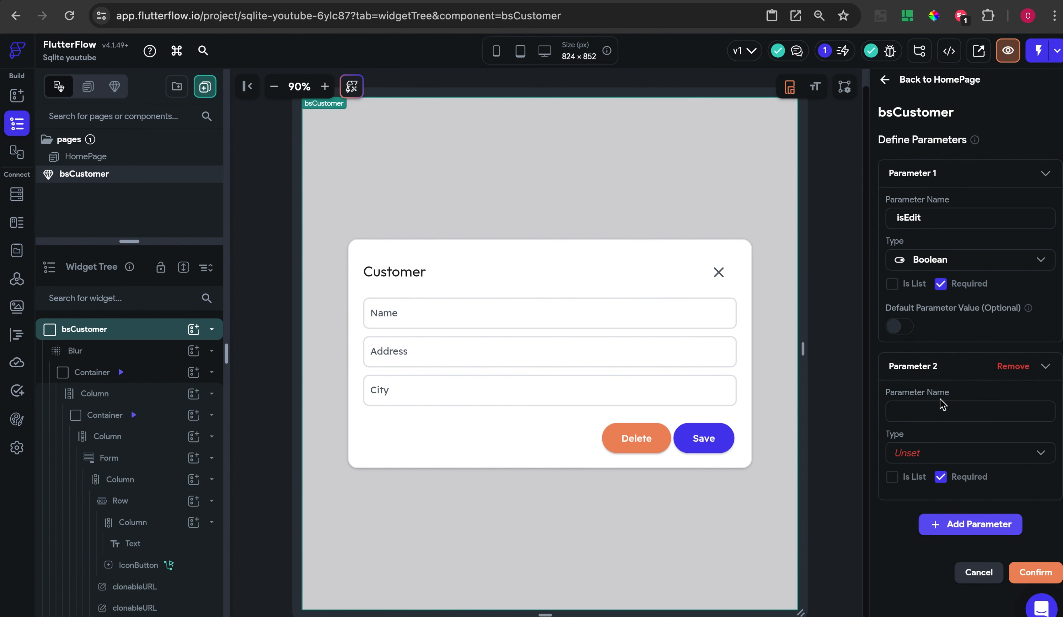
left_click(930, 413)
type("nameparam")
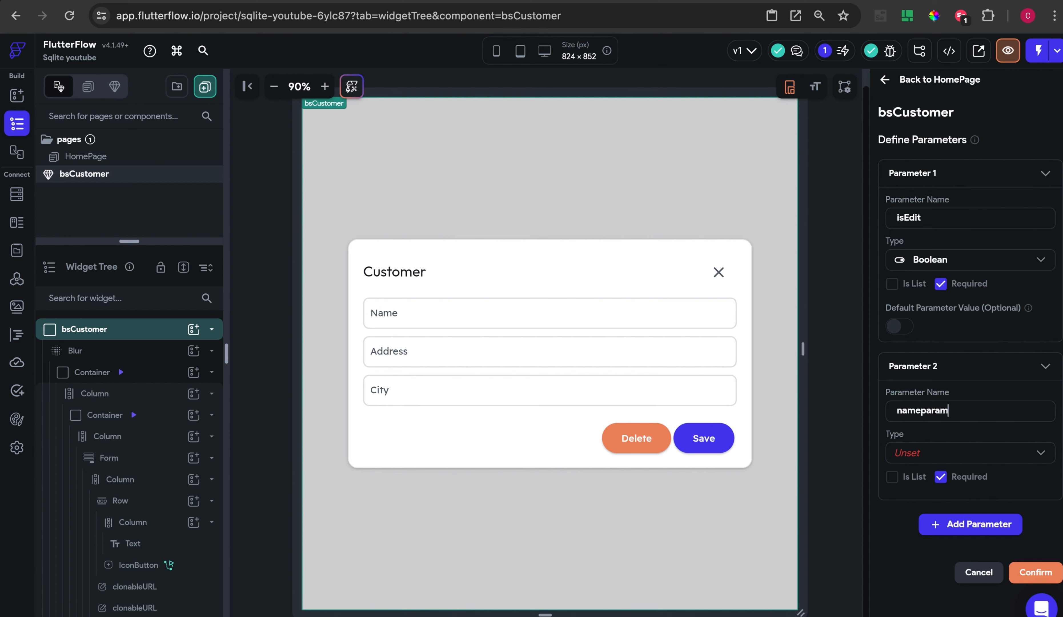
left_click(919, 453)
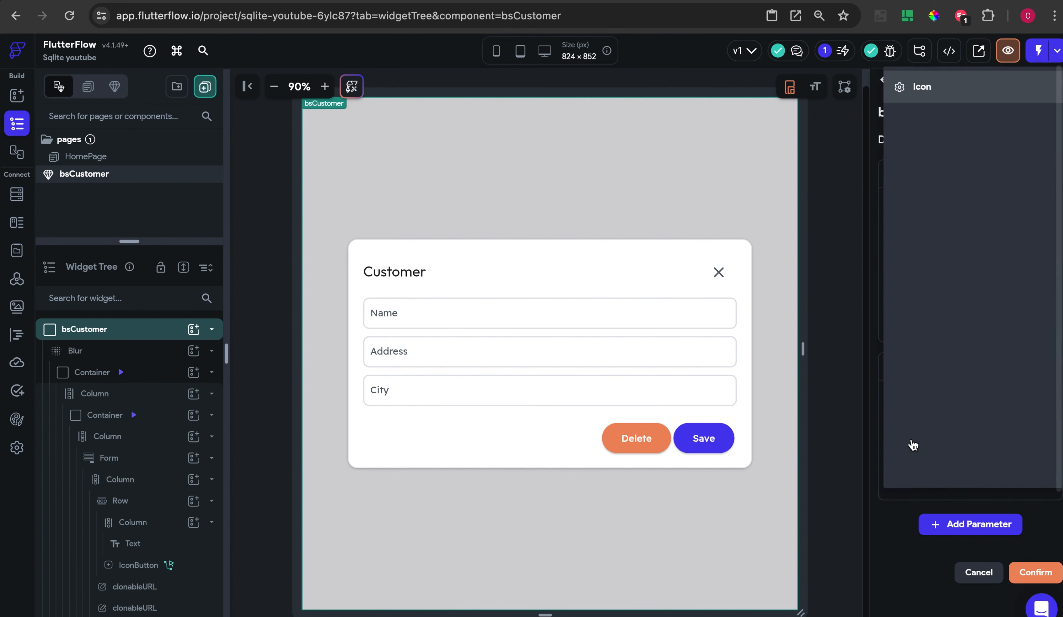
left_click(923, 183)
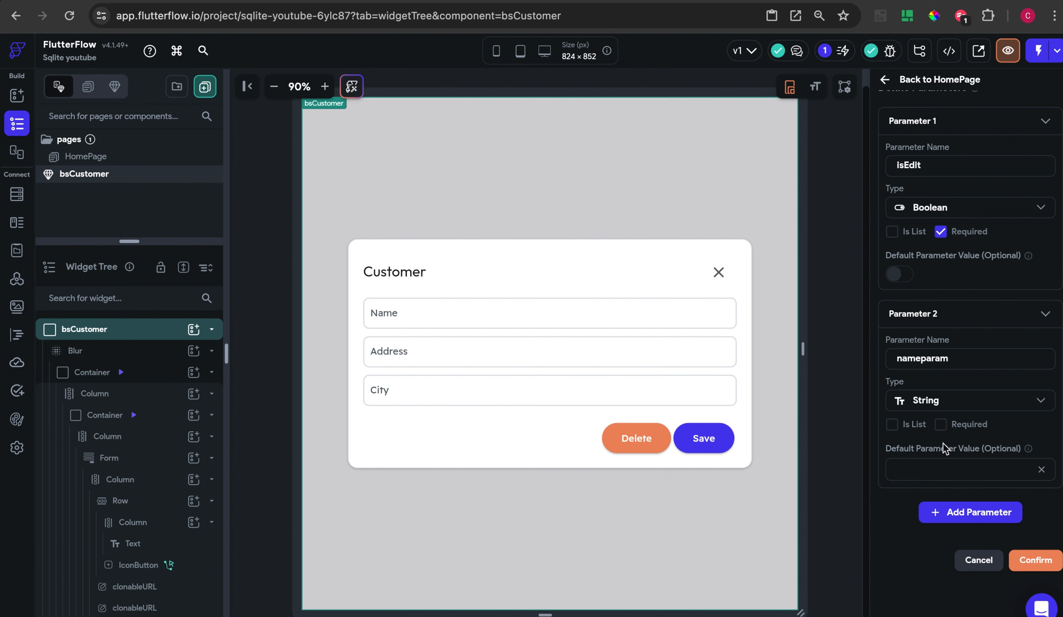
Add a third bsCustomer parameter named address, with type String and not required
left_click(947, 512)
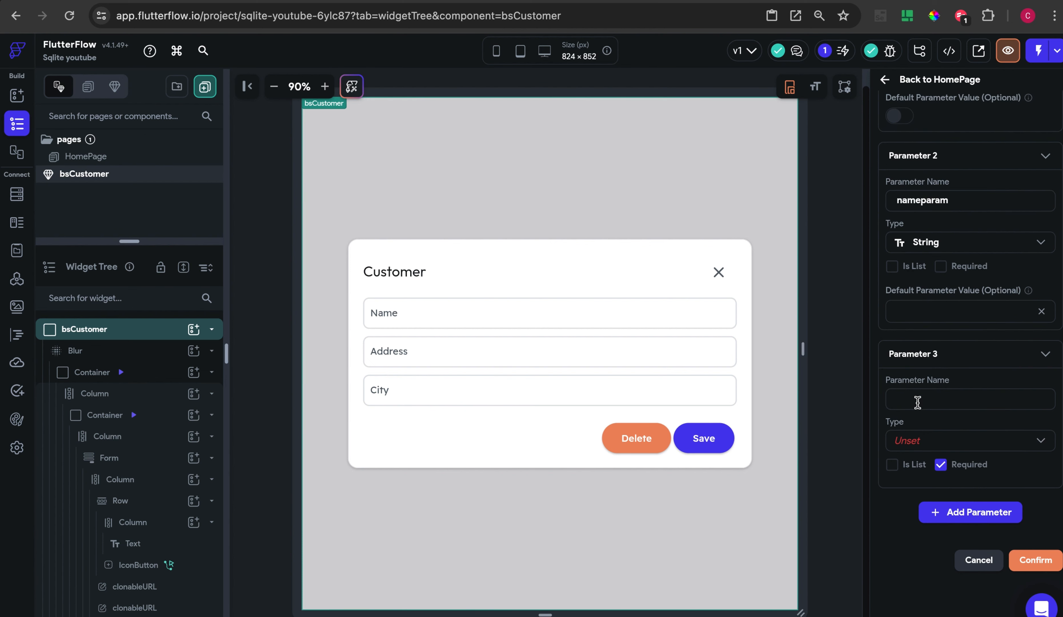
left_click(917, 402)
type("add")
left_click(902, 441)
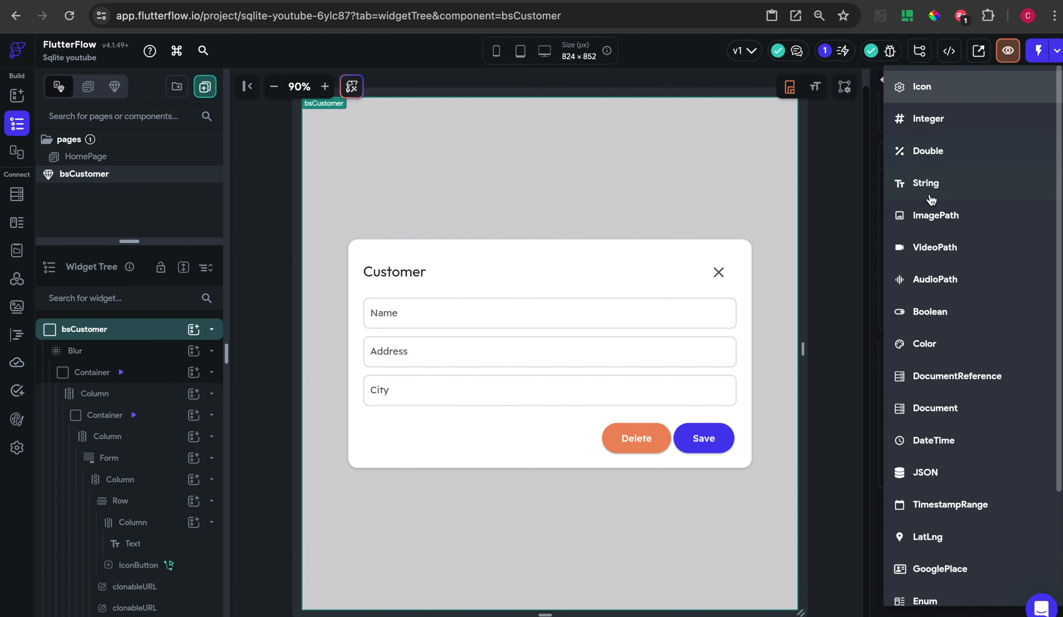
left_click(928, 184)
left_click(941, 464)
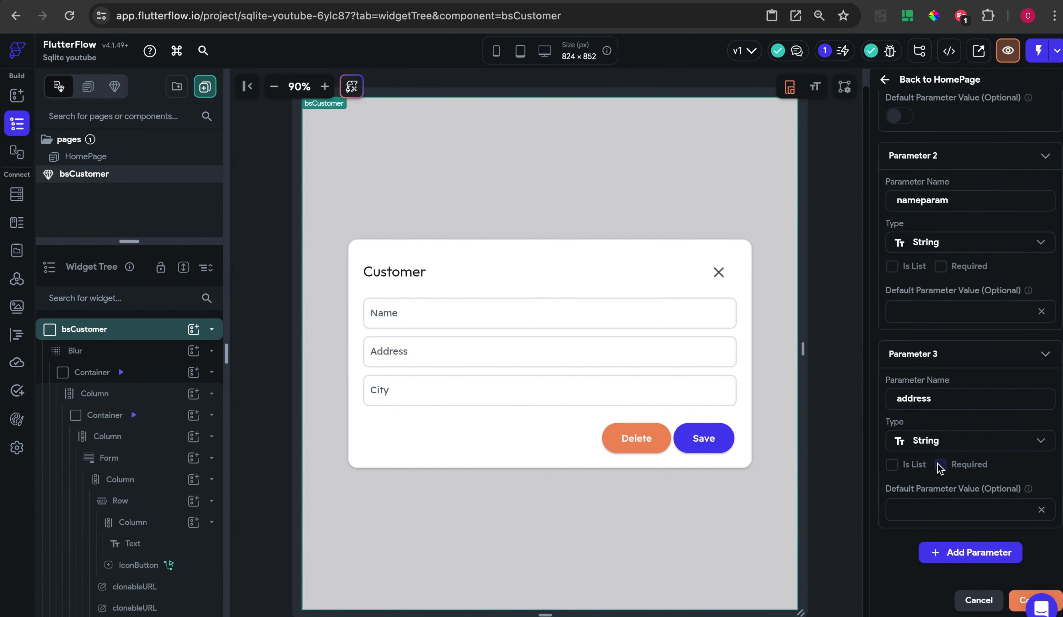
Add a fourth bsCustomer parameter named city, with type String and not required
scroll(941, 479, "down", 1)
left_click(949, 513)
scroll(937, 402, "down", 4)
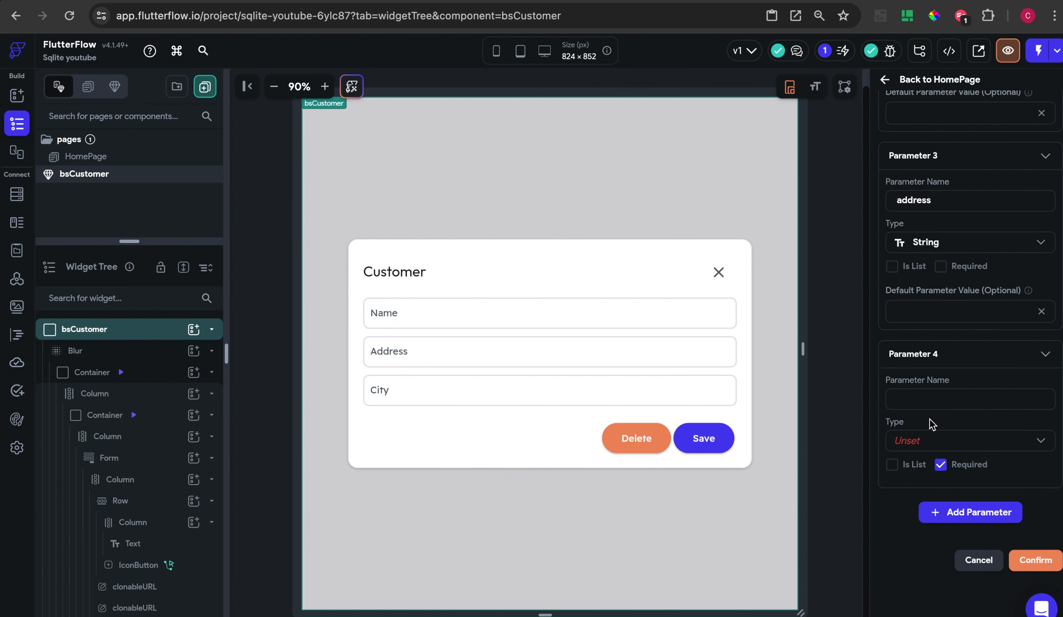
type("city")
left_click(926, 441)
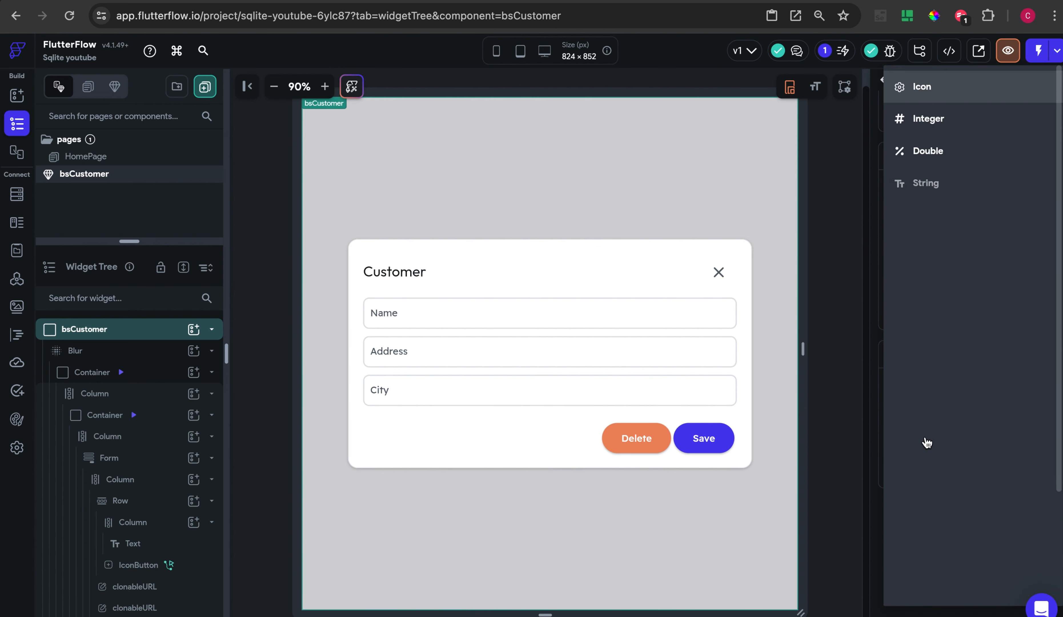
left_click(935, 192)
scroll(958, 430, "down", 1)
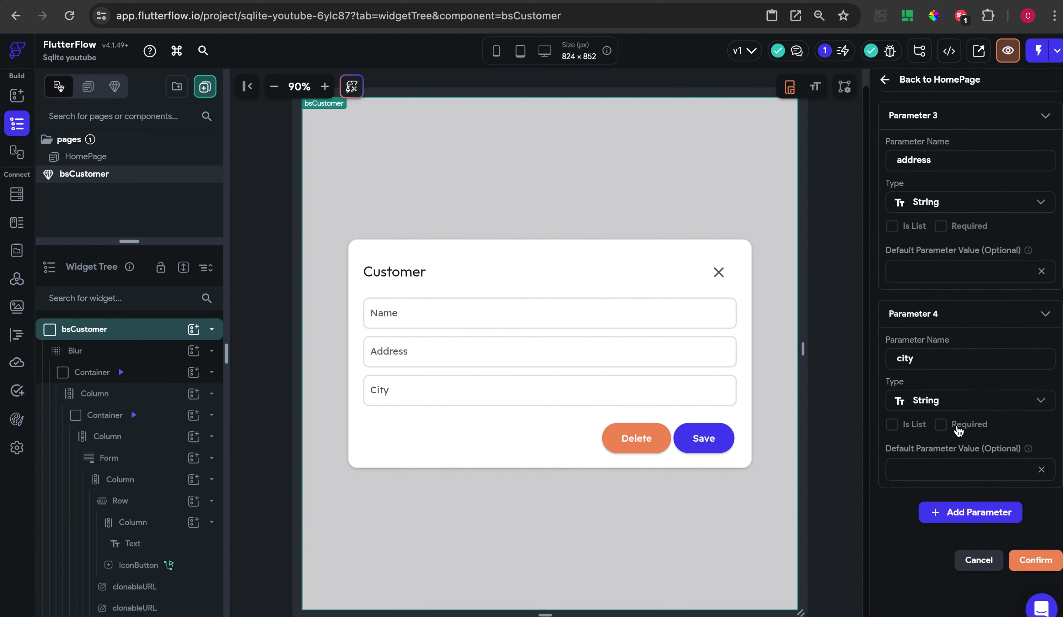
Add a fifth, non-required Integer parameter named id and confirm the bsCustomer parameter definitions
left_click(973, 513)
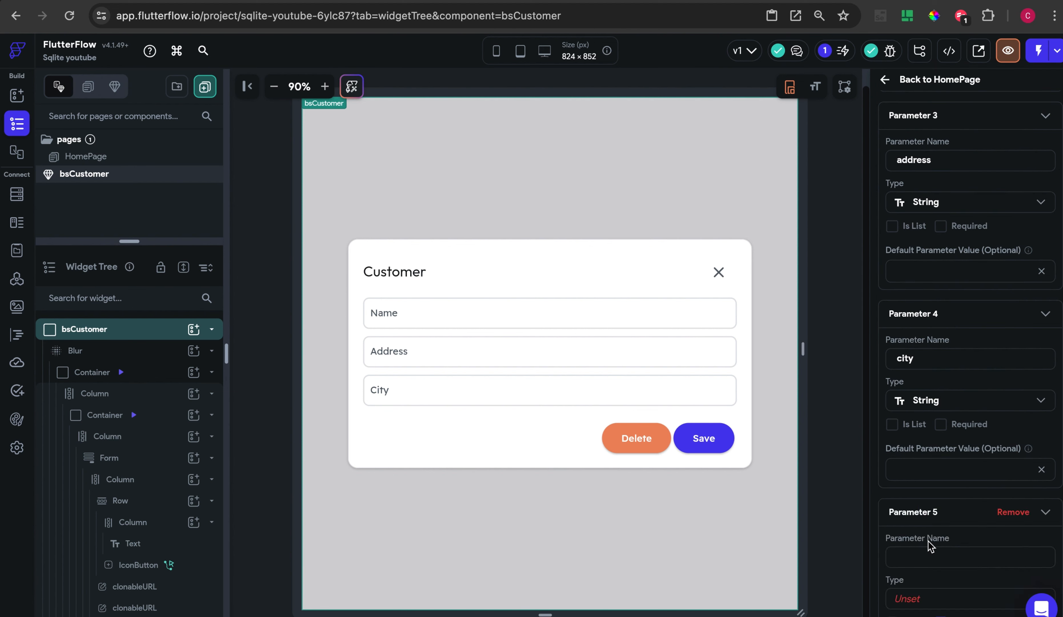
left_click(919, 566)
type("id")
scroll(970, 381, "down", 4)
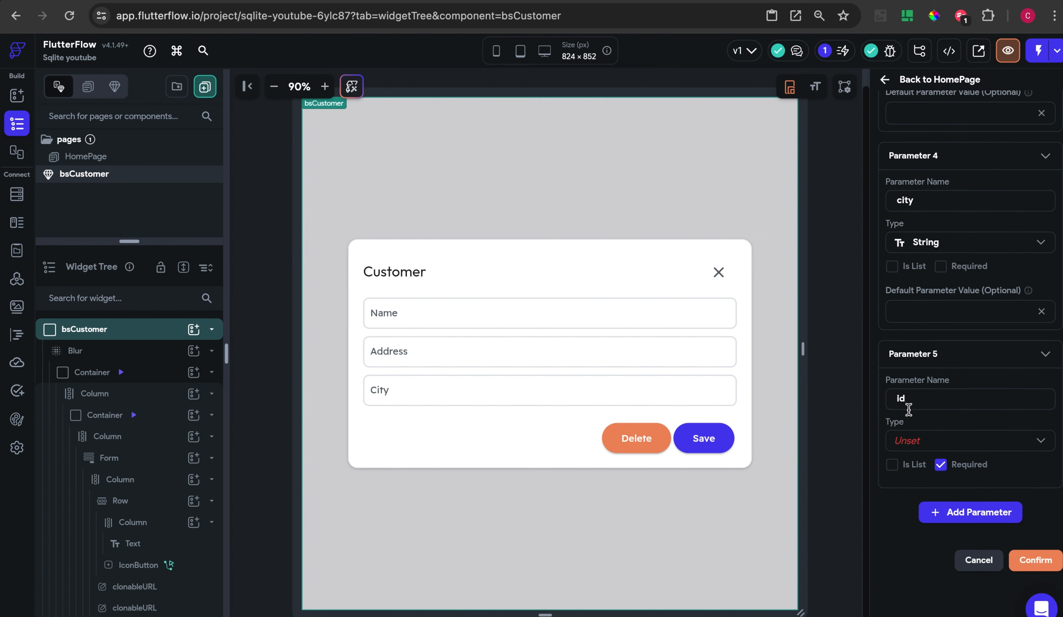
left_click(902, 449)
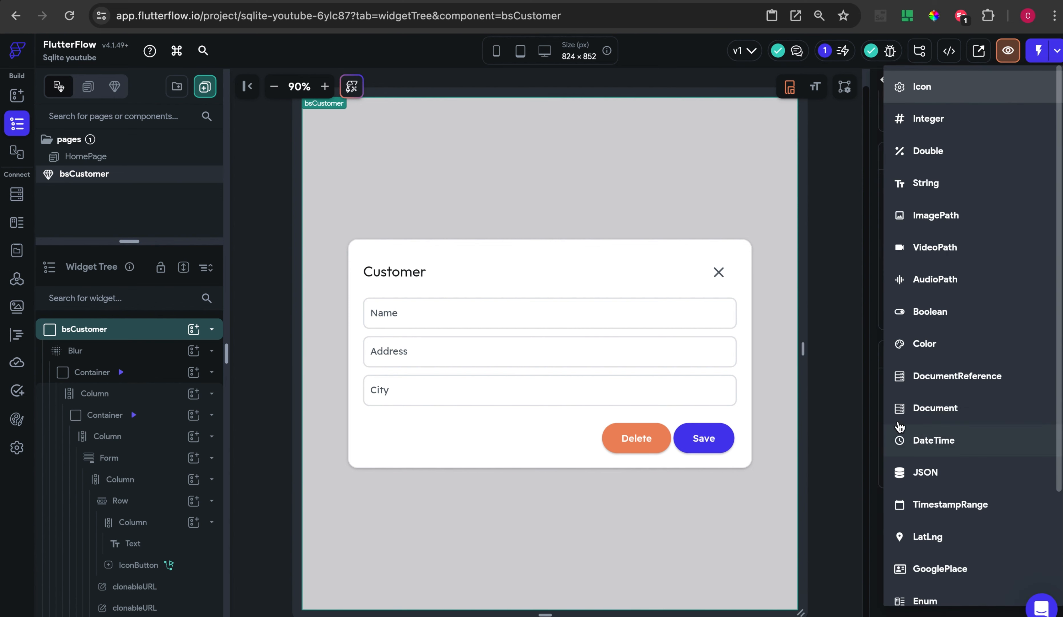
left_click(930, 124)
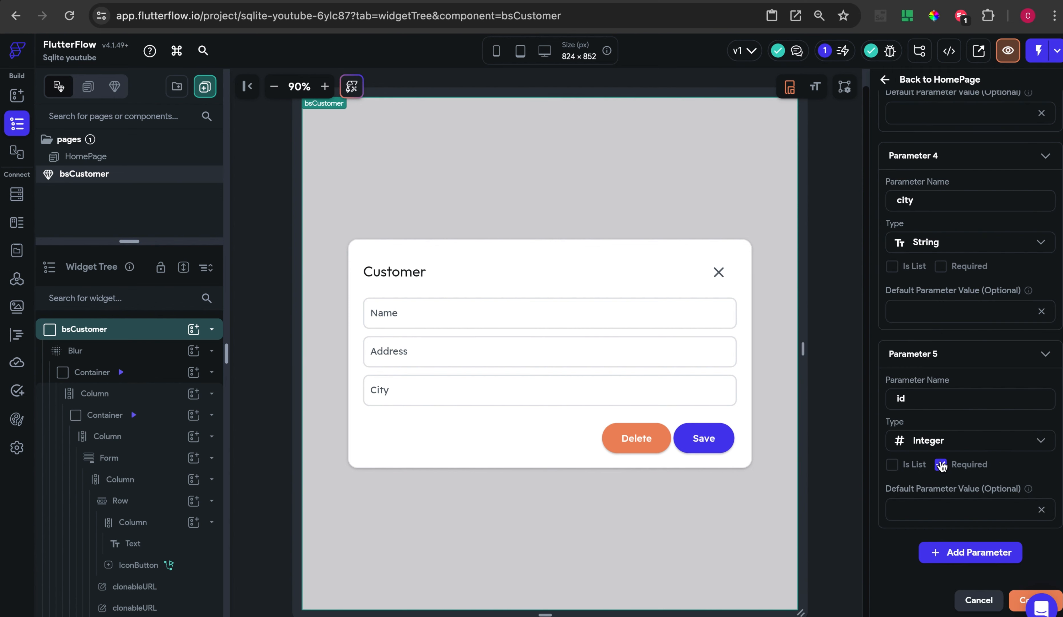
scroll(942, 465, "down", 1)
left_click(1027, 563)
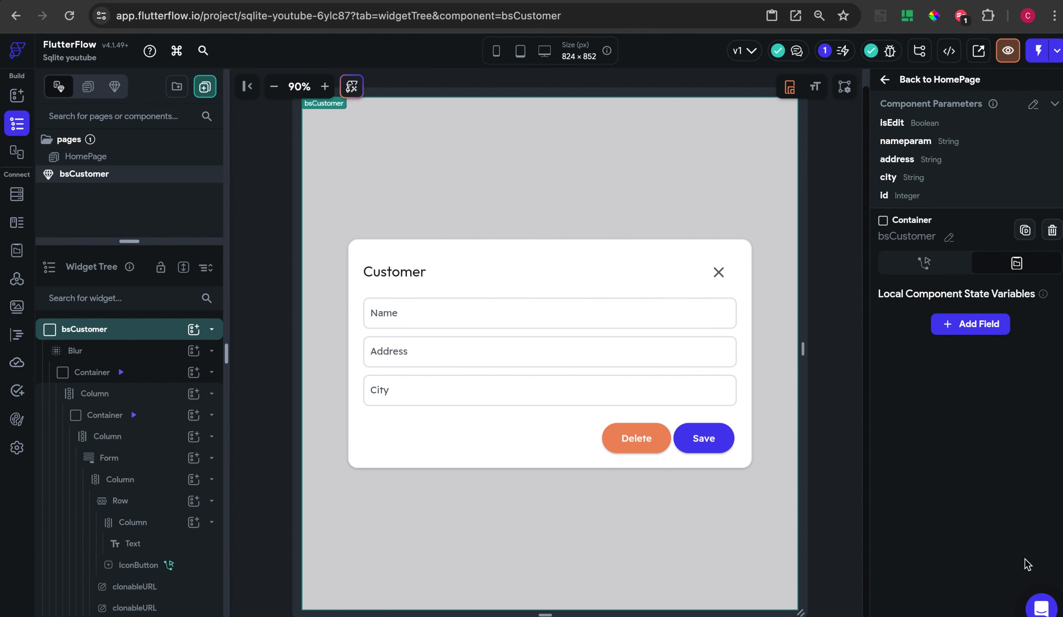
Make the Delete button conditionally visible based on the isEdit component parameter
left_click(643, 442)
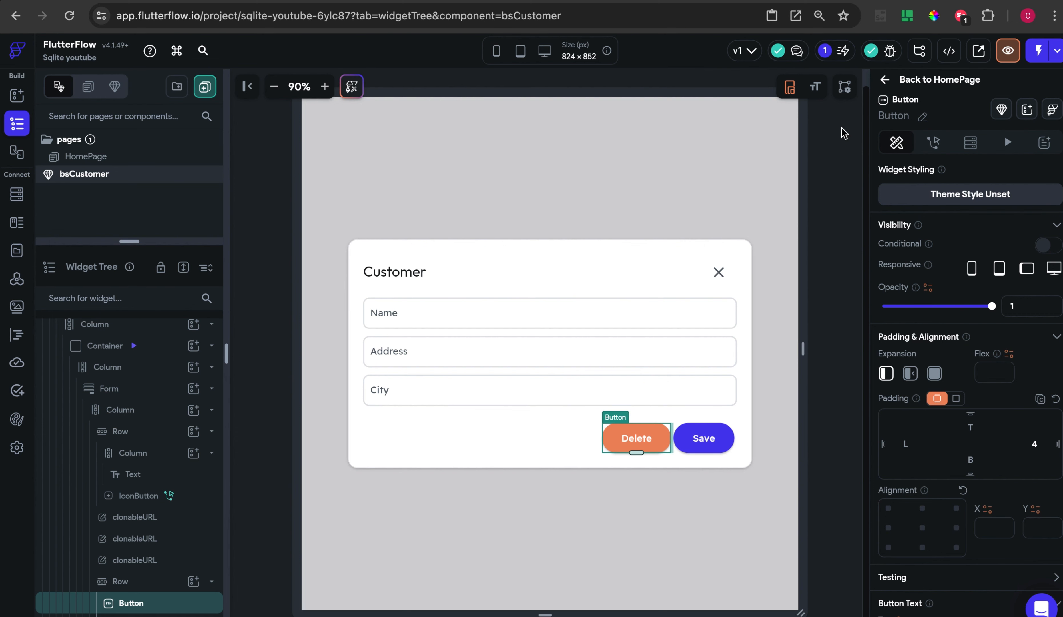
left_click(1047, 245)
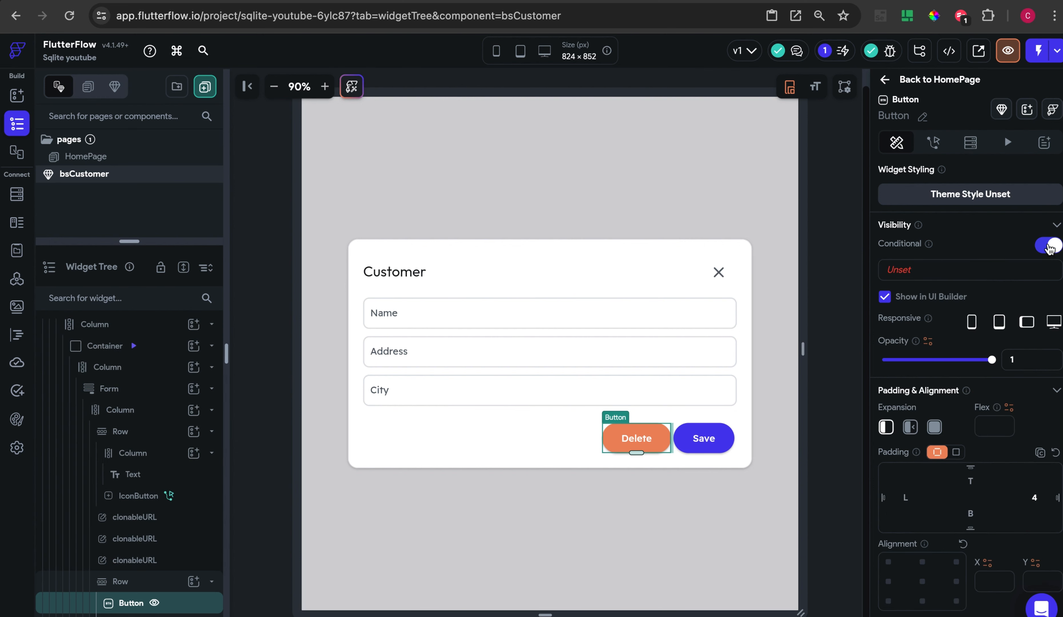
left_click(949, 271)
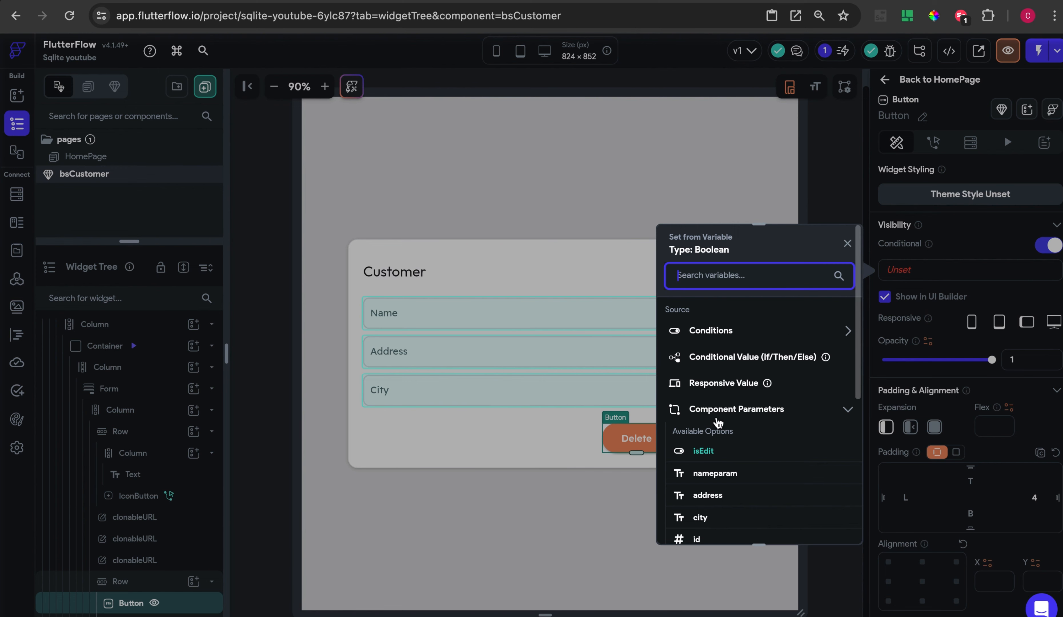
left_click(719, 451)
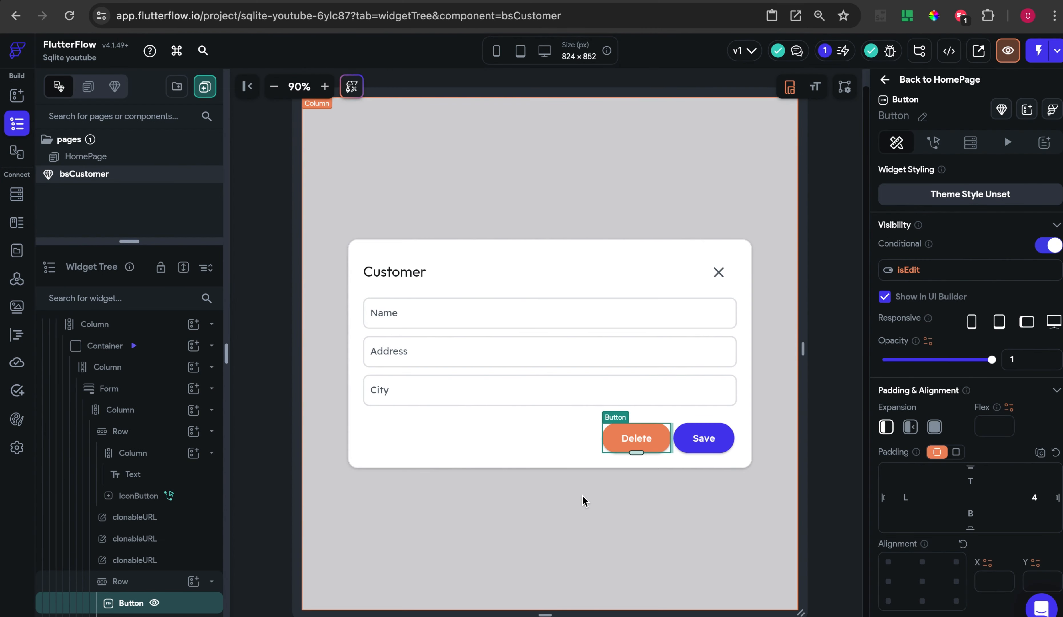
left_click(584, 501)
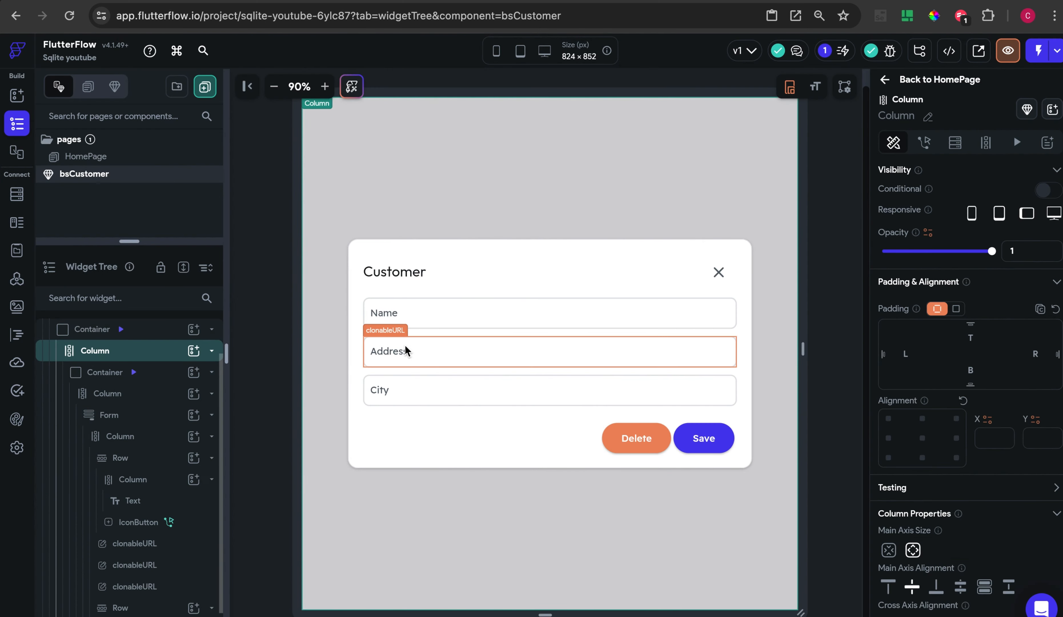
Set the Name text field's initial value to the nameparam component parameter
left_click(390, 316)
scroll(924, 316, "down", 2)
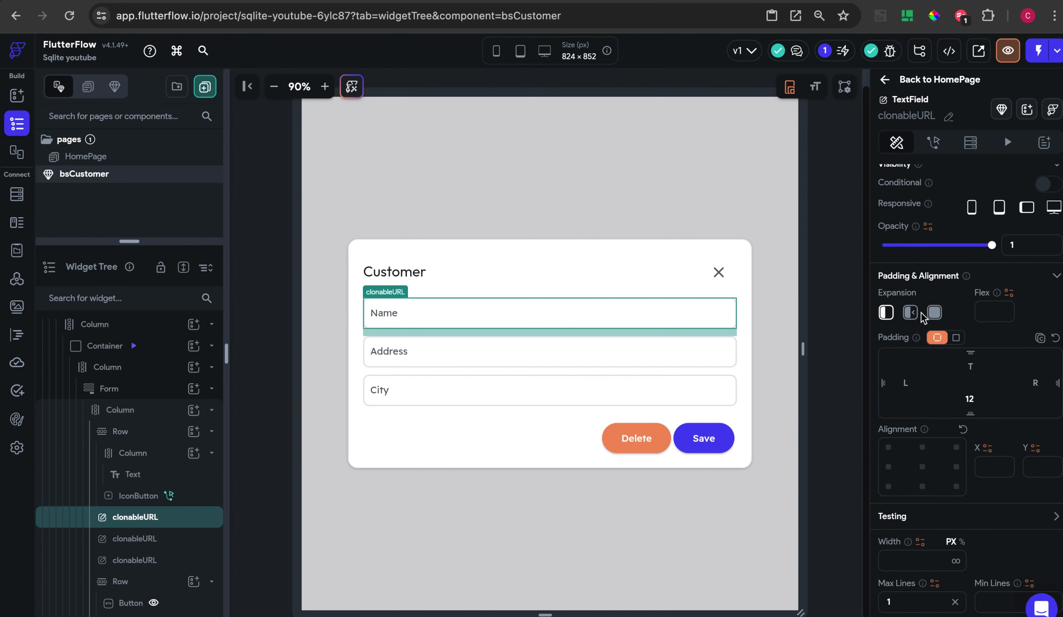
scroll(923, 318, "down", 5)
scroll(934, 454, "down", 9)
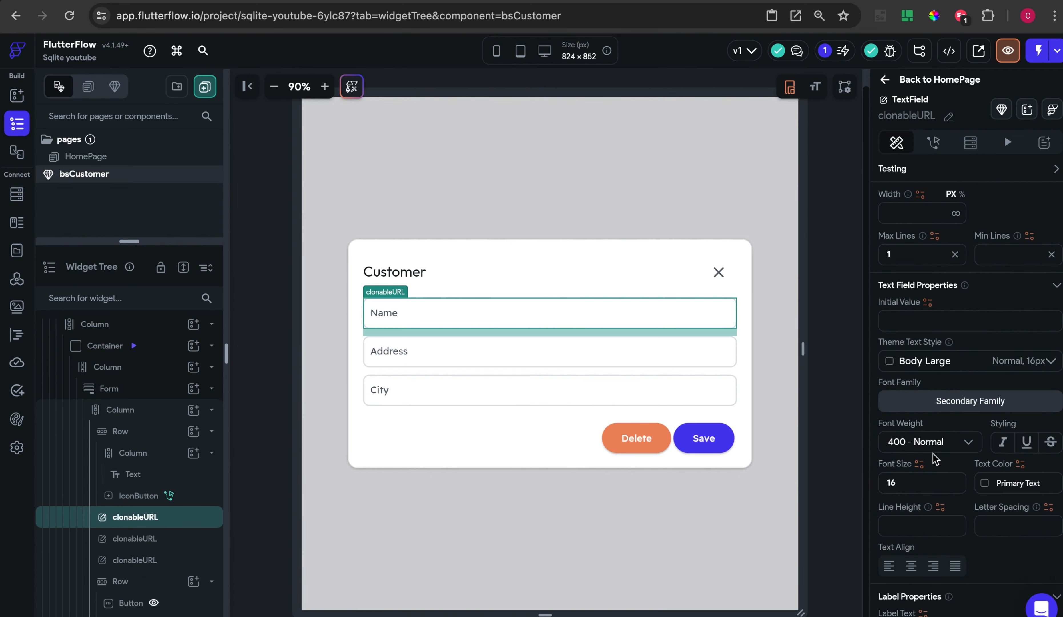
scroll(934, 458, "up", 8)
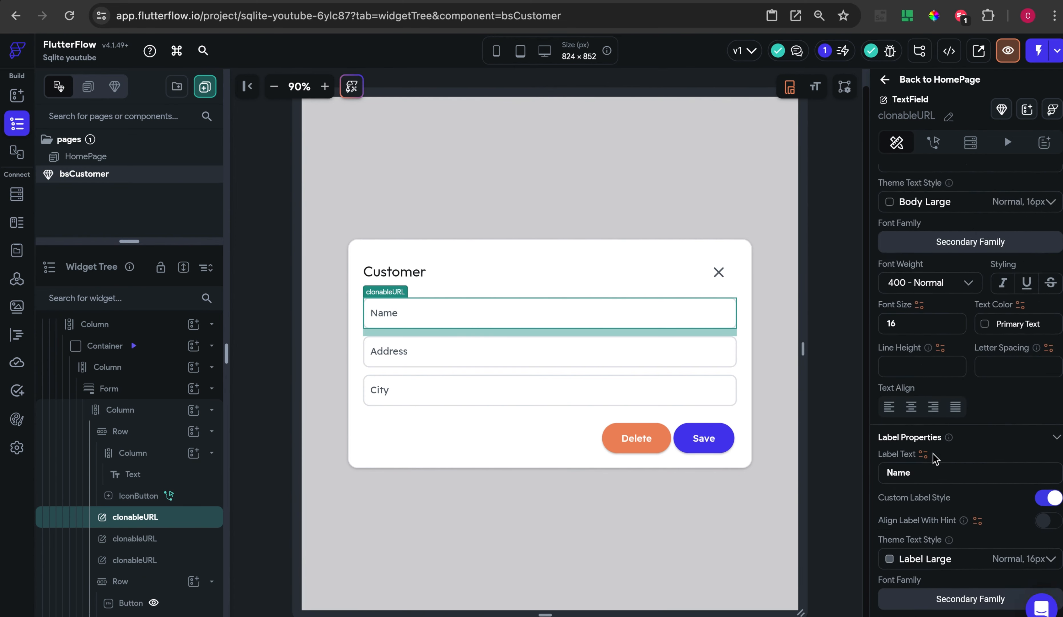
scroll(930, 387, "down", 2)
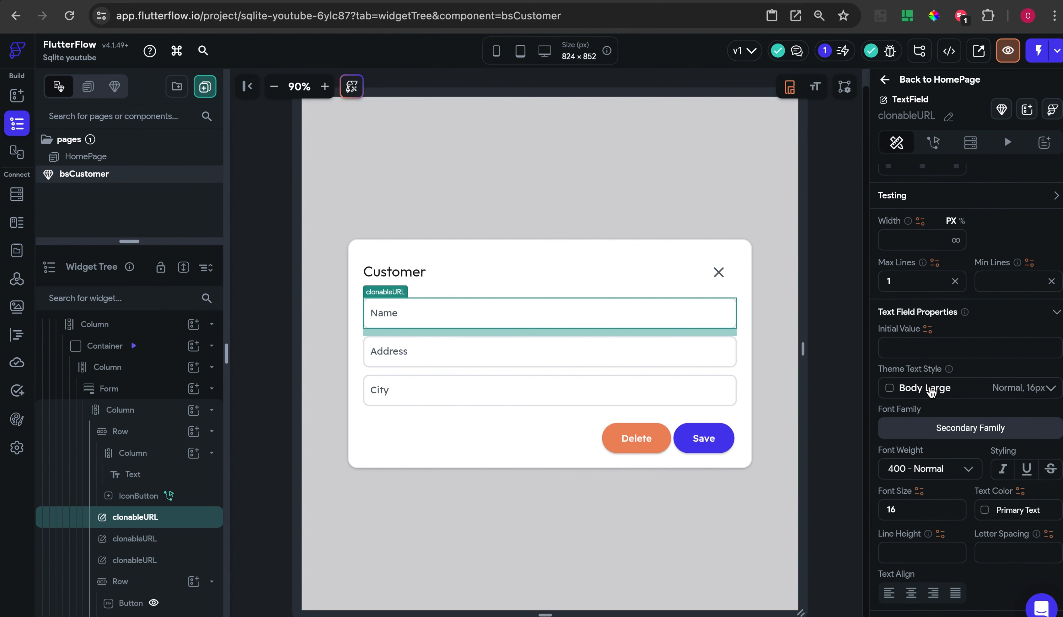
left_click(928, 331)
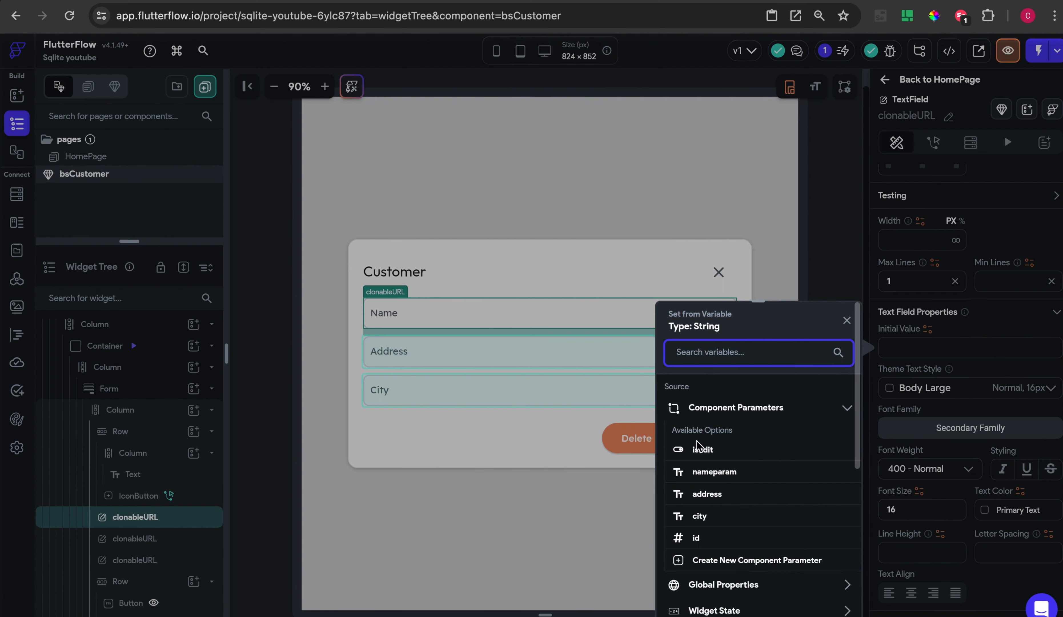
left_click(709, 473)
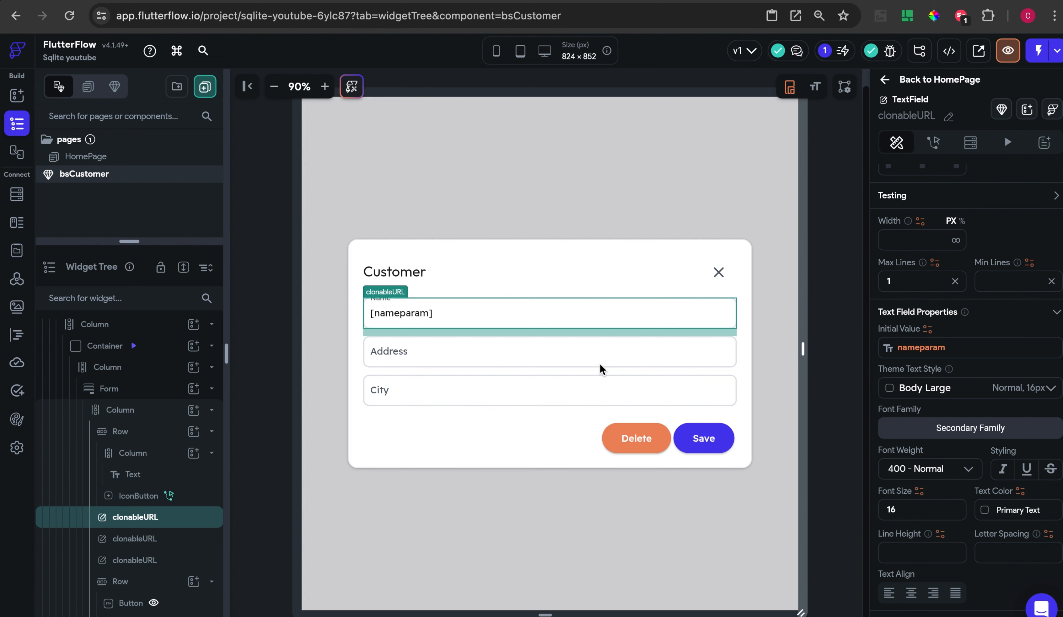
Set the Address text field's initial value to the address component parameter
left_click(678, 354)
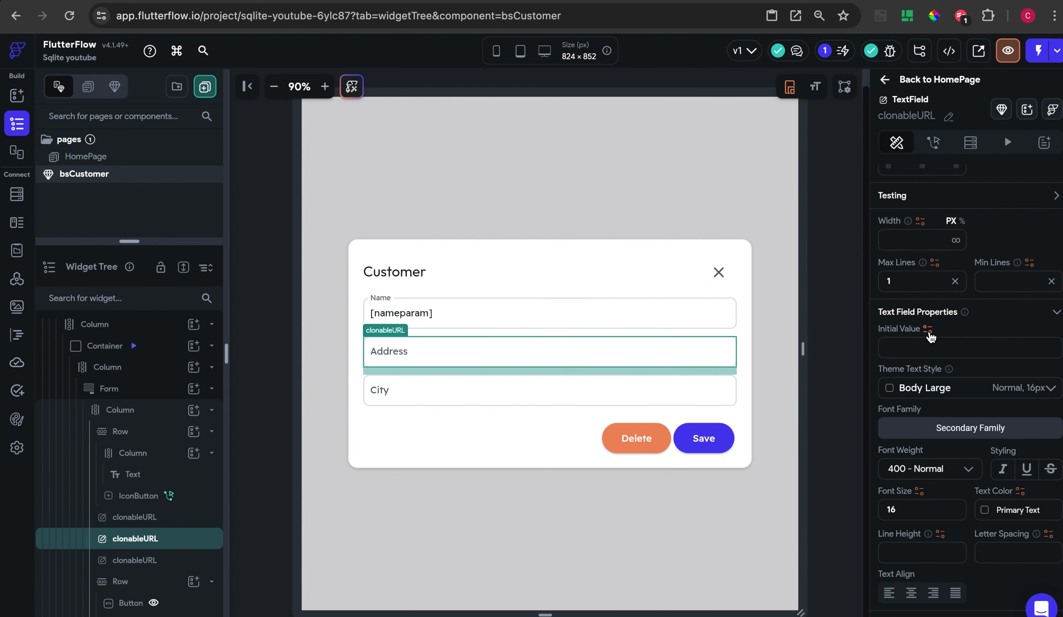
left_click(928, 331)
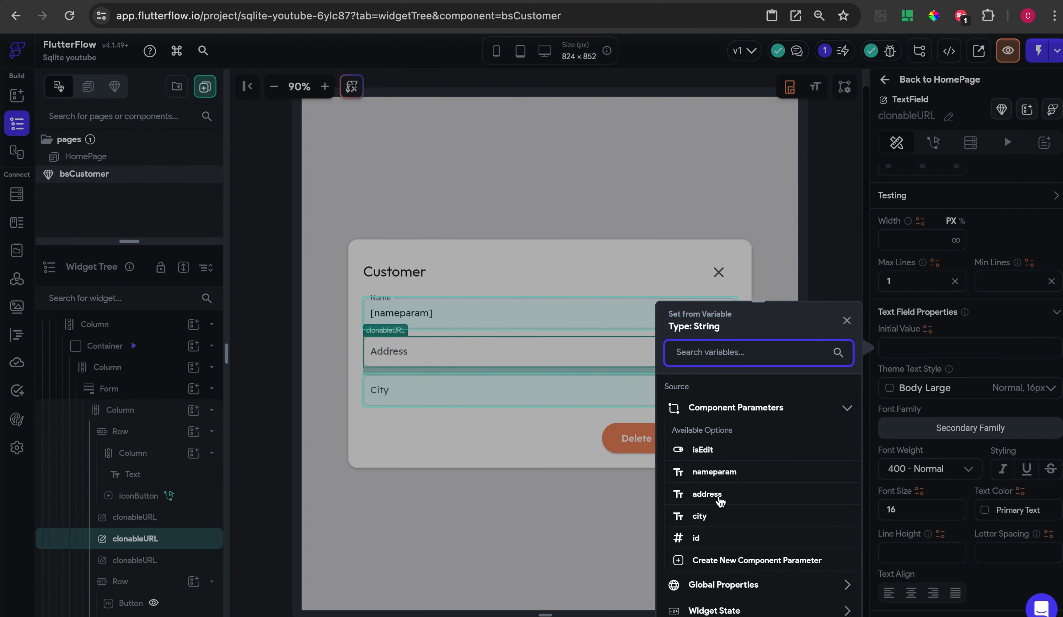
left_click(706, 494)
Set the City text field's initial value to the city component parameter
left_click(581, 402)
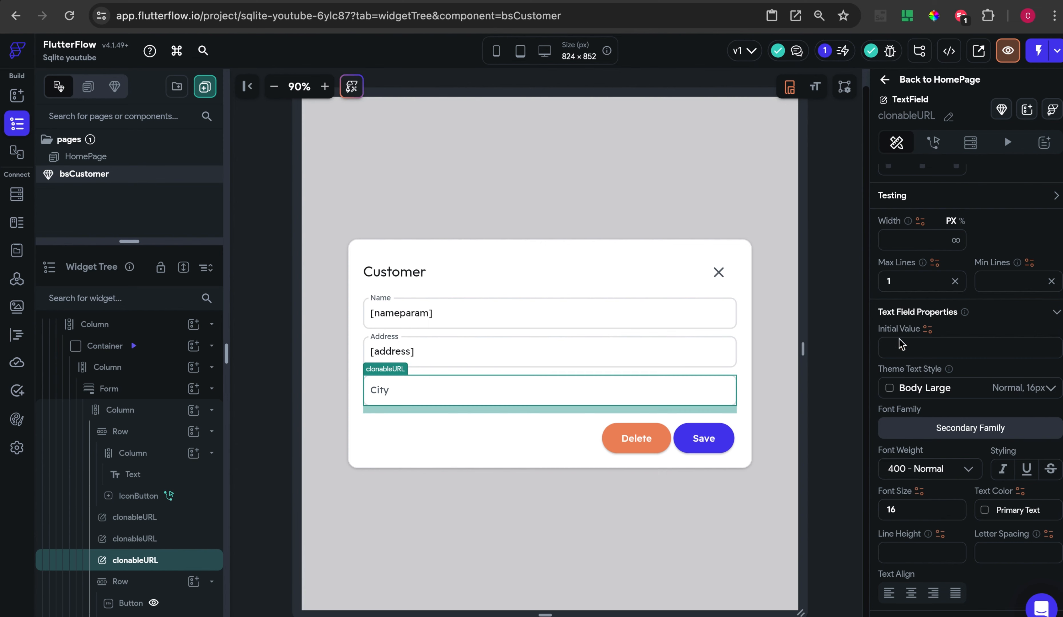
left_click(930, 331)
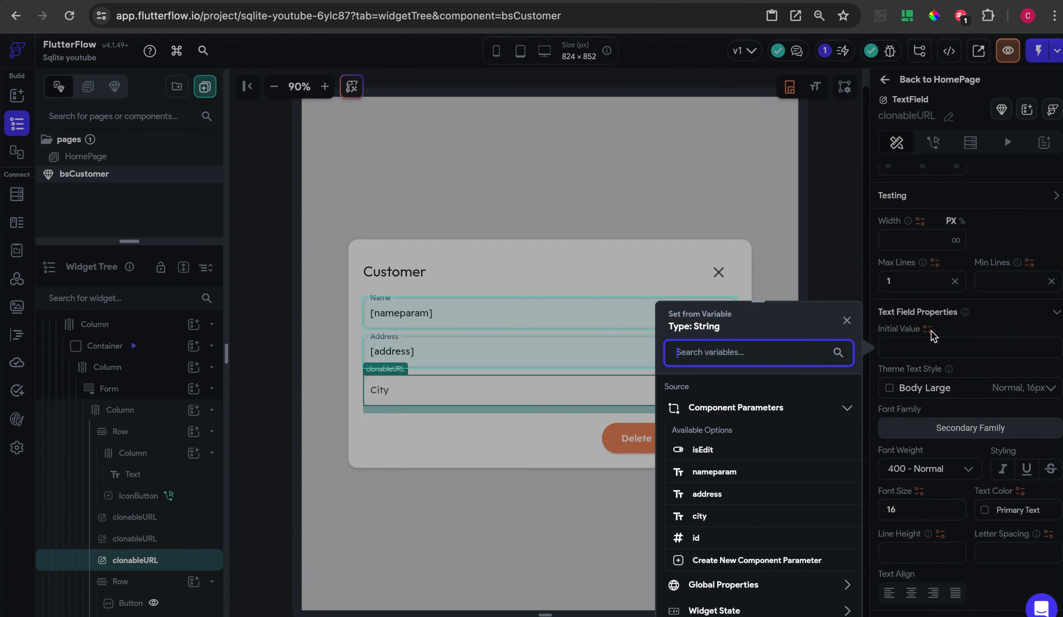
left_click(700, 516)
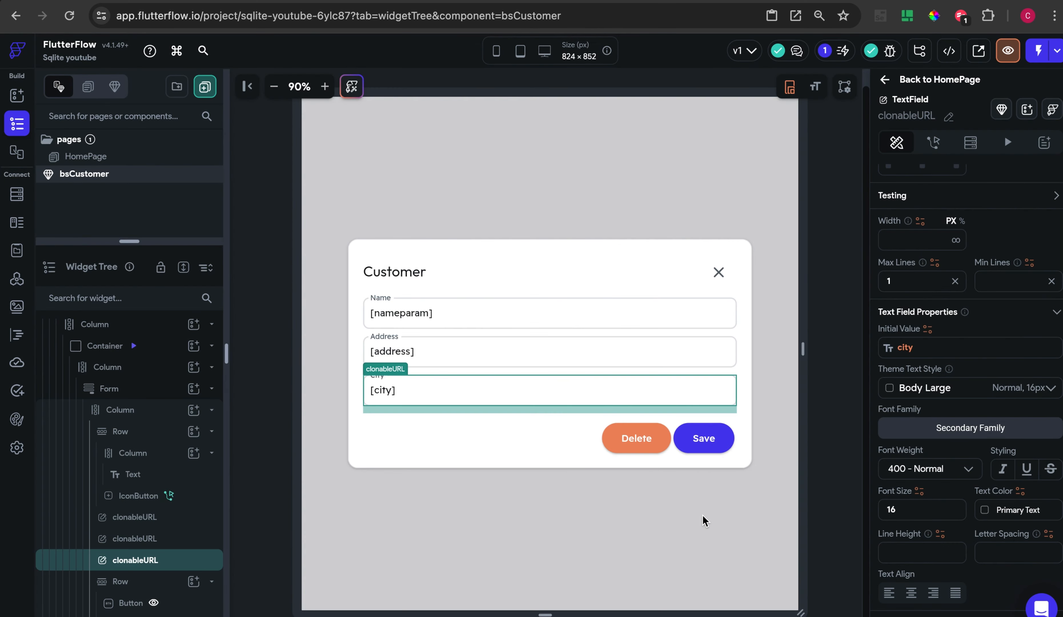
left_click(631, 517)
Add an On Tap conditional action to the Save button, using the isEdit component parameter as its condition
left_click(715, 439)
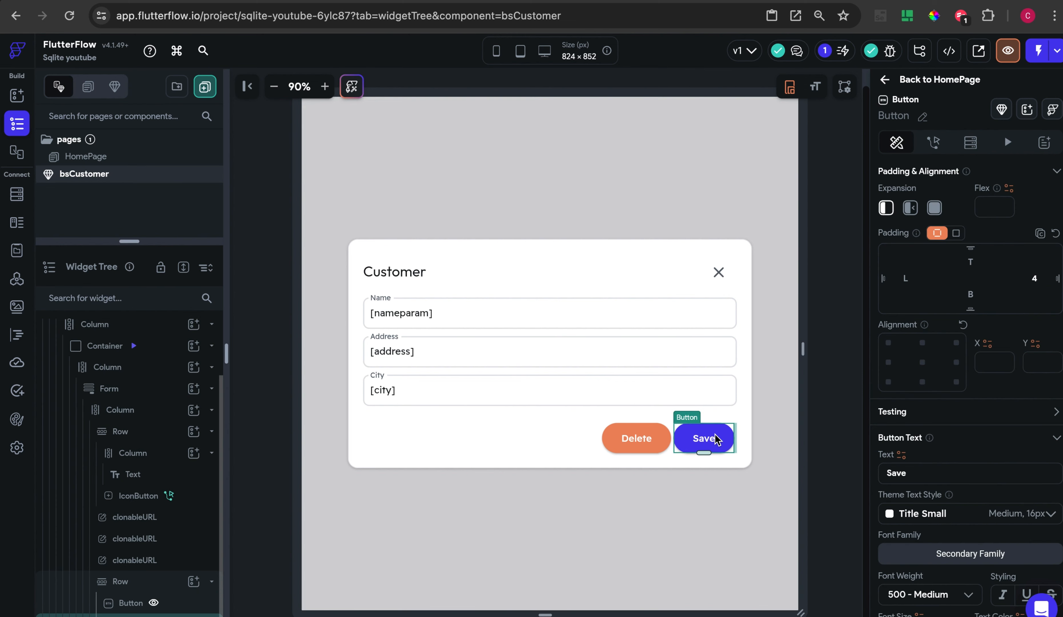
left_click(932, 143)
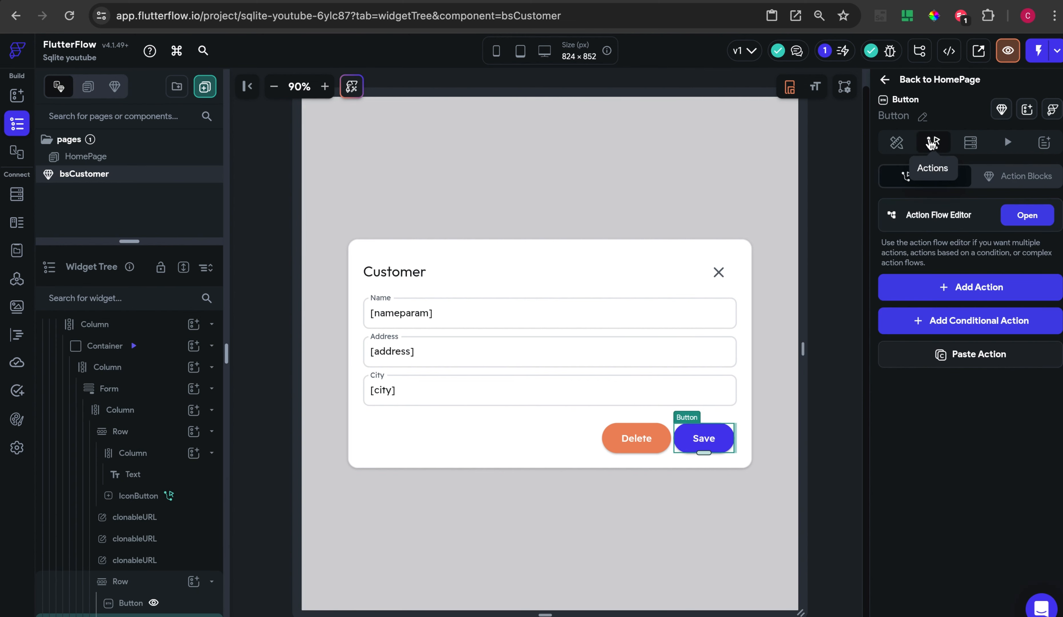
left_click(1033, 217)
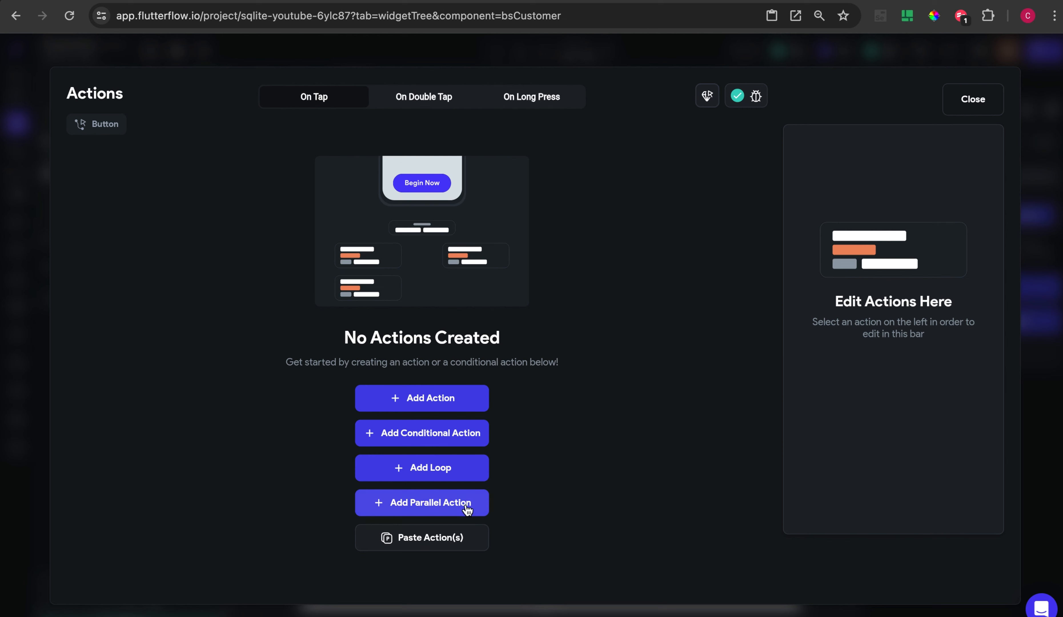
left_click(473, 431)
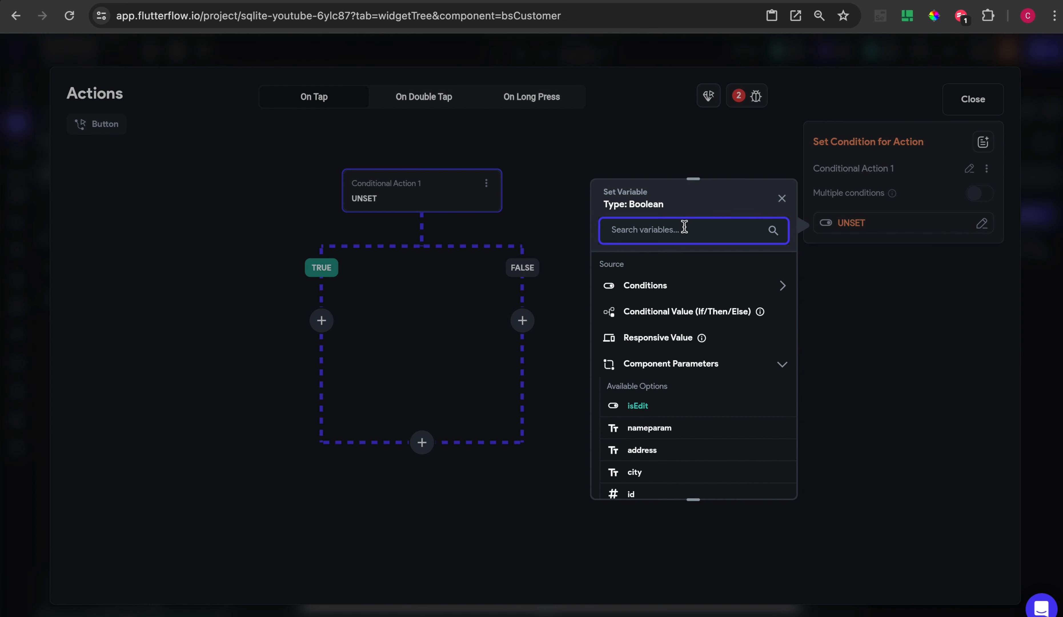
left_click(638, 406)
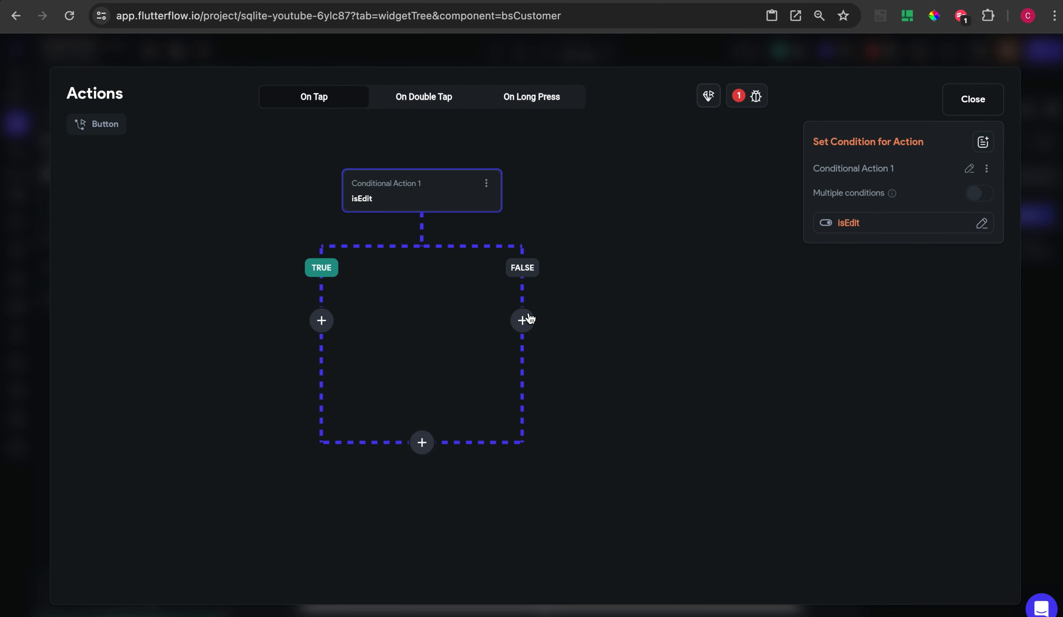
Add a still undefined action to the FALSE branch of the Save button's condition and close the action editor
left_click(523, 320)
left_click(523, 354)
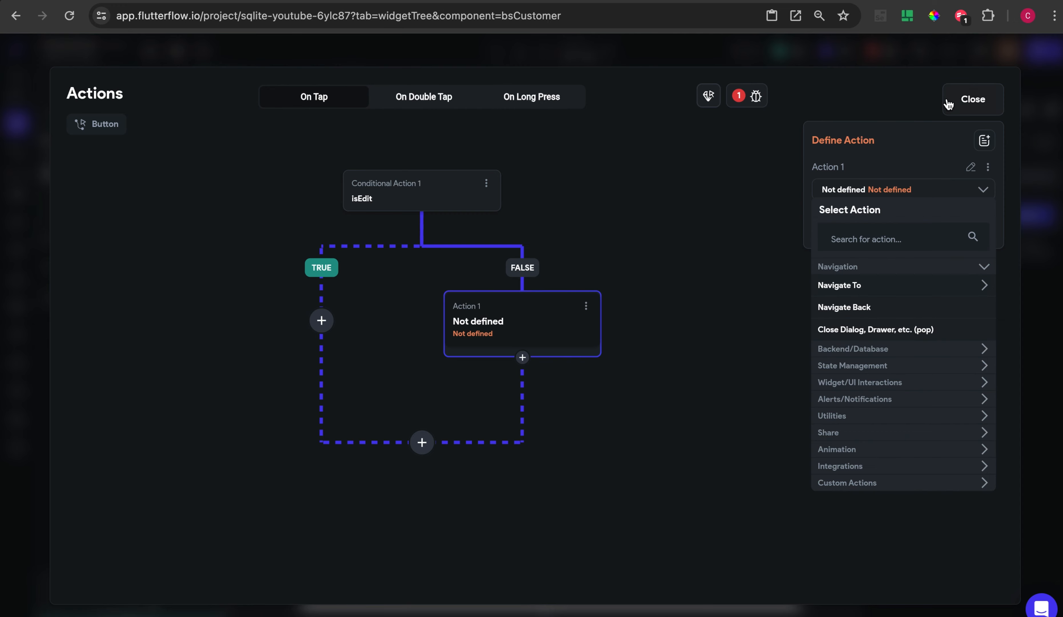
left_click(971, 103)
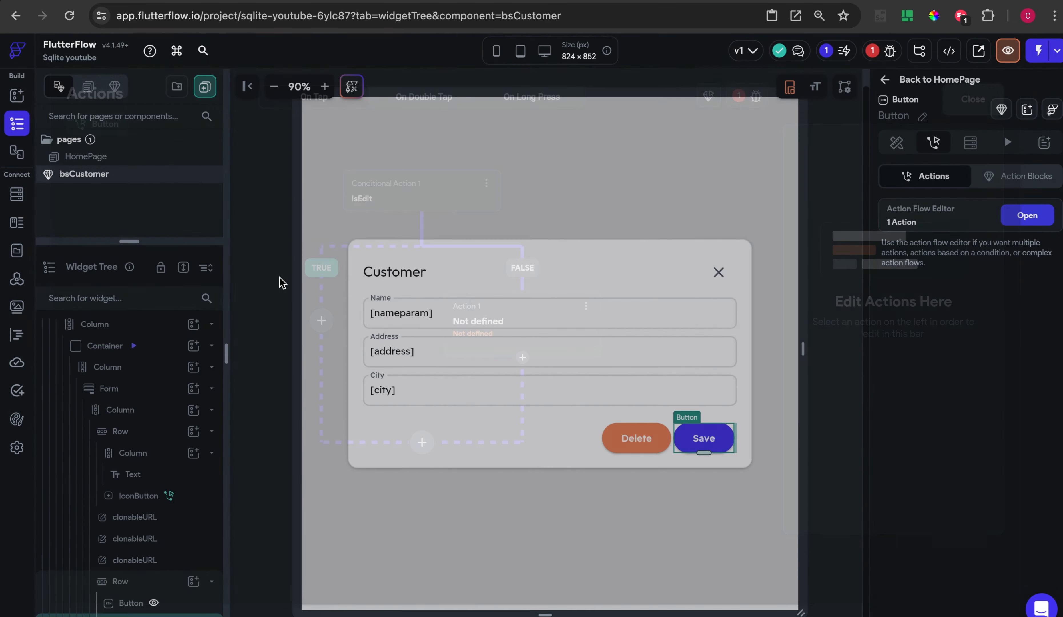
Start a new SQLite update query in the app settings and name it insert customer
left_click(18, 449)
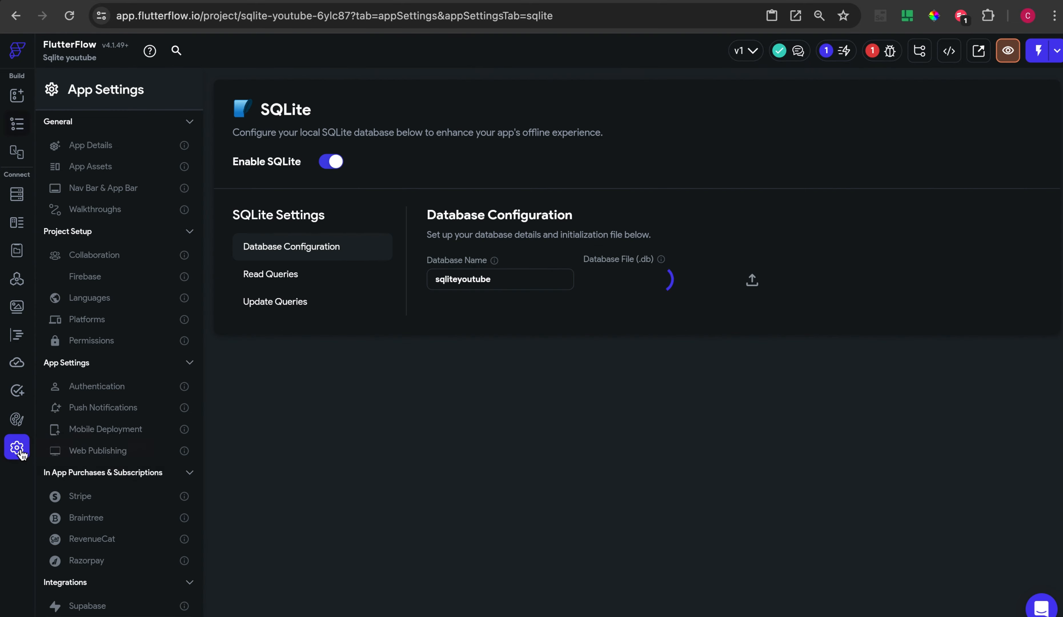
left_click(280, 275)
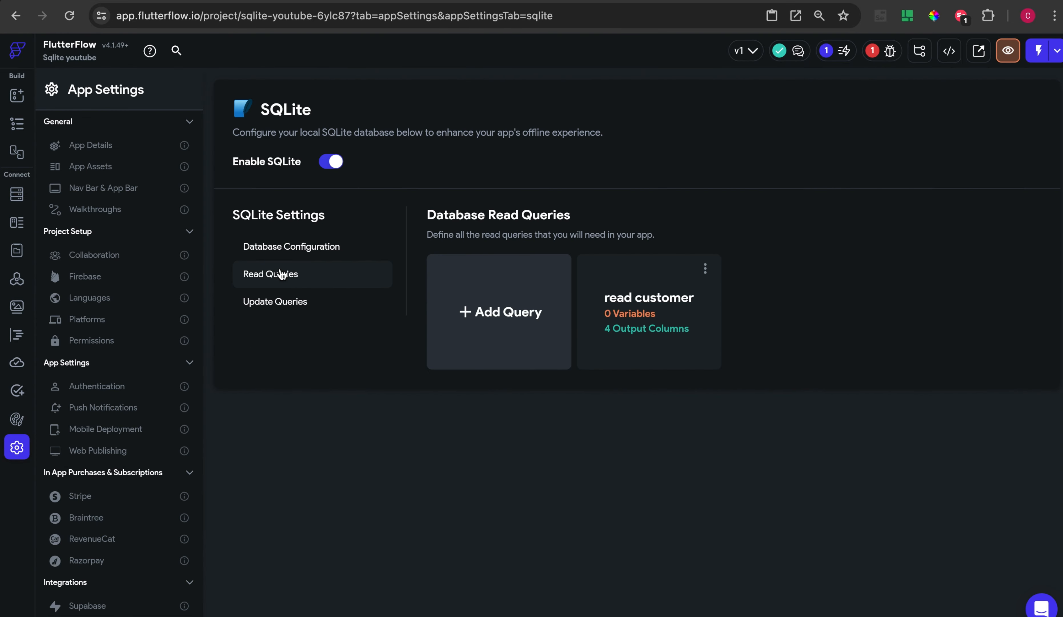
left_click(291, 305)
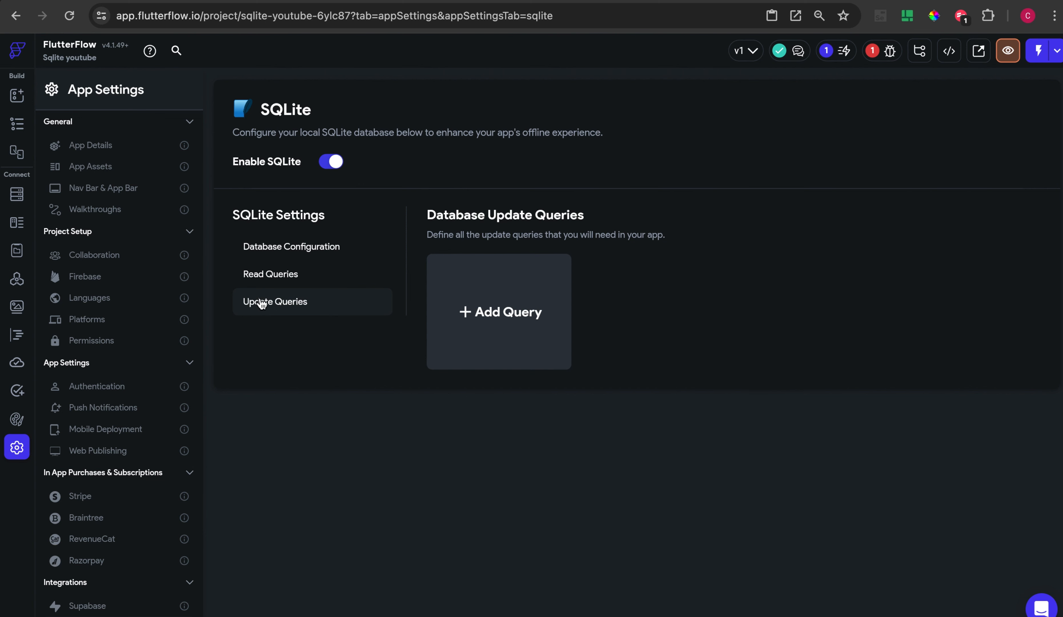
left_click(483, 288)
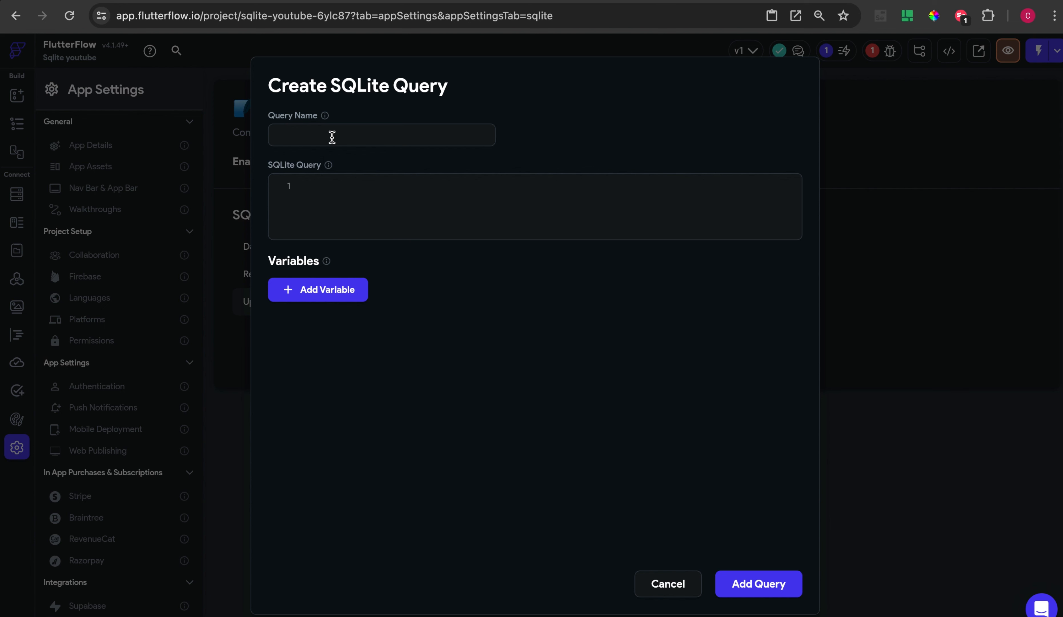
type("insert customer")
Write the query text as insert into customer(name,address,city) values(), leaving the value list empty
left_click(323, 195)
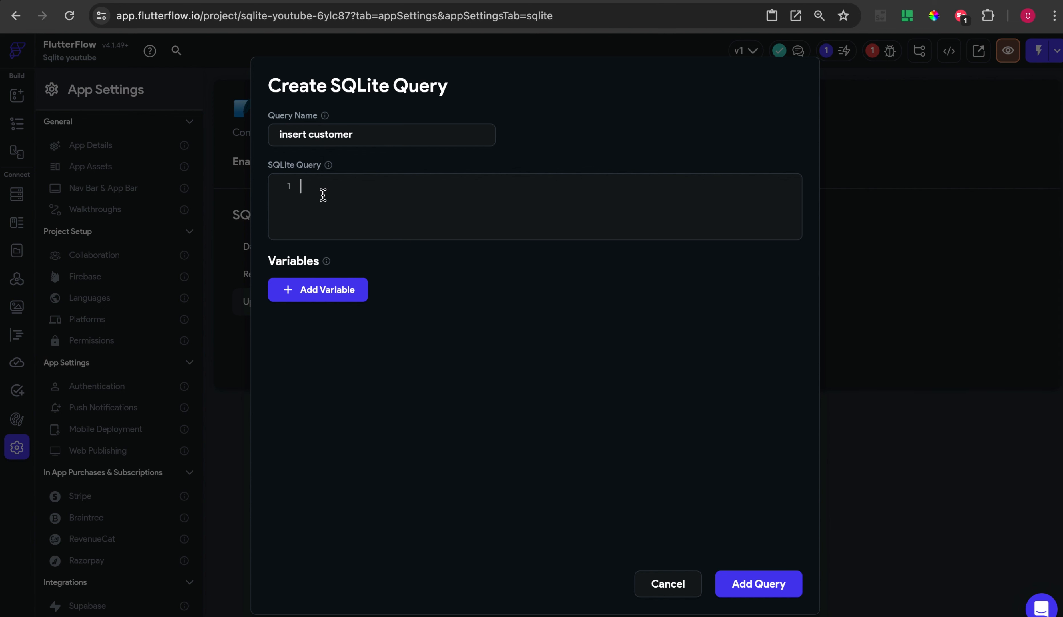
type("insert")
type("name")
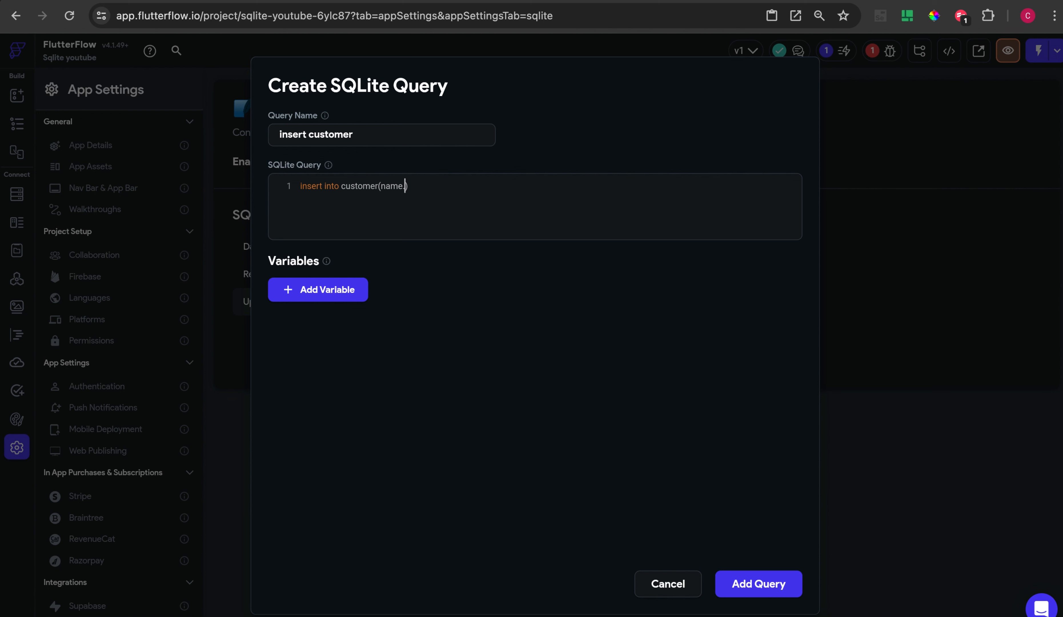
key("BackSpace")
type("ddress,cy")
type("t")
key("BackSpace")
key("BackSpace")
type("ity) values(")
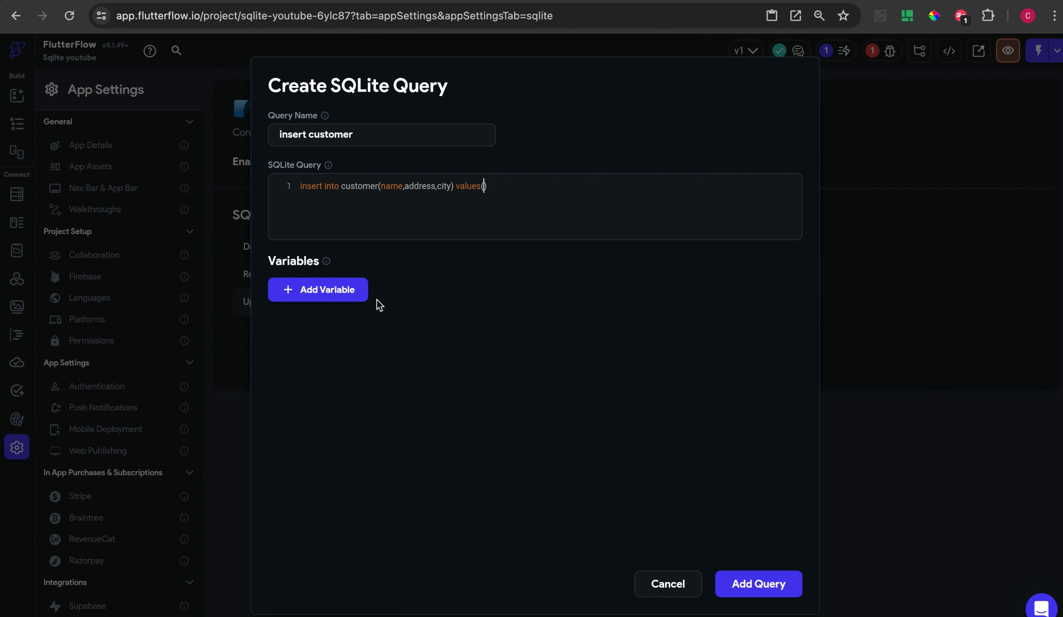
Add a first variable to the insert customer query
left_click(337, 299)
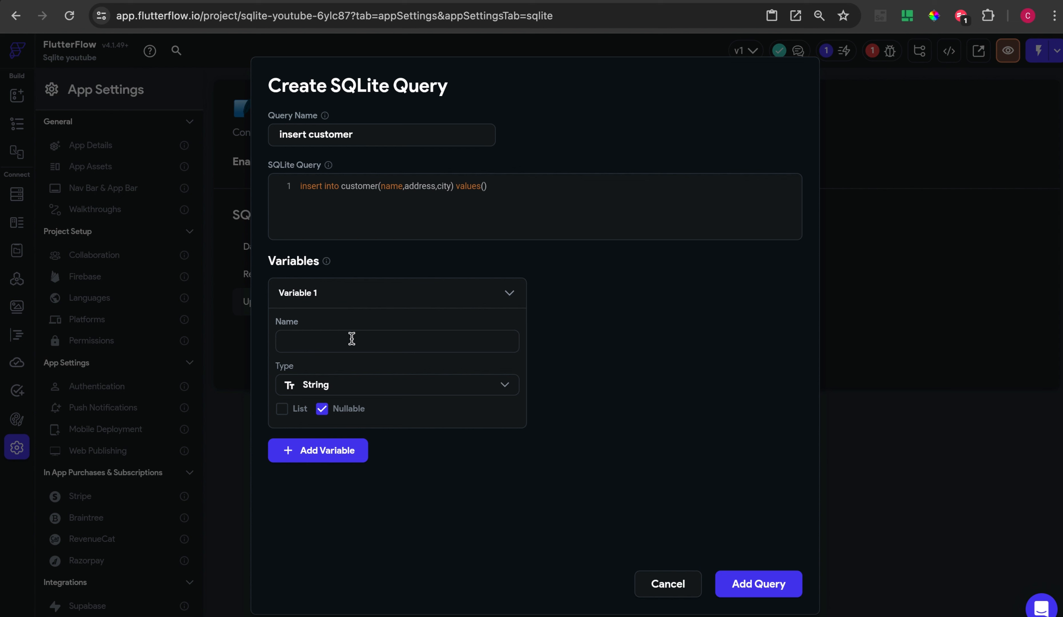